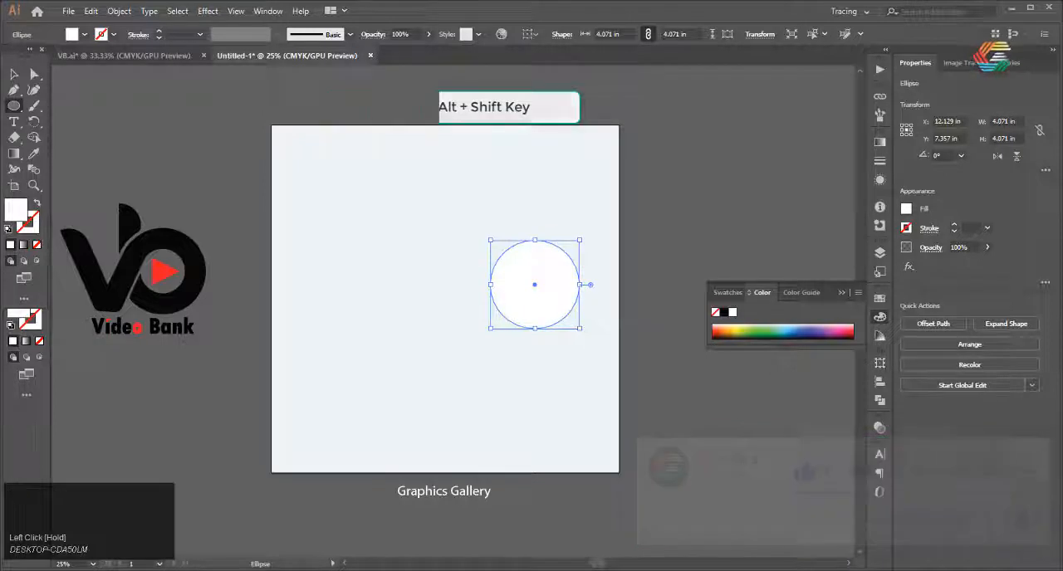
Fill the larger selected circle with grey #808989
click(15, 77)
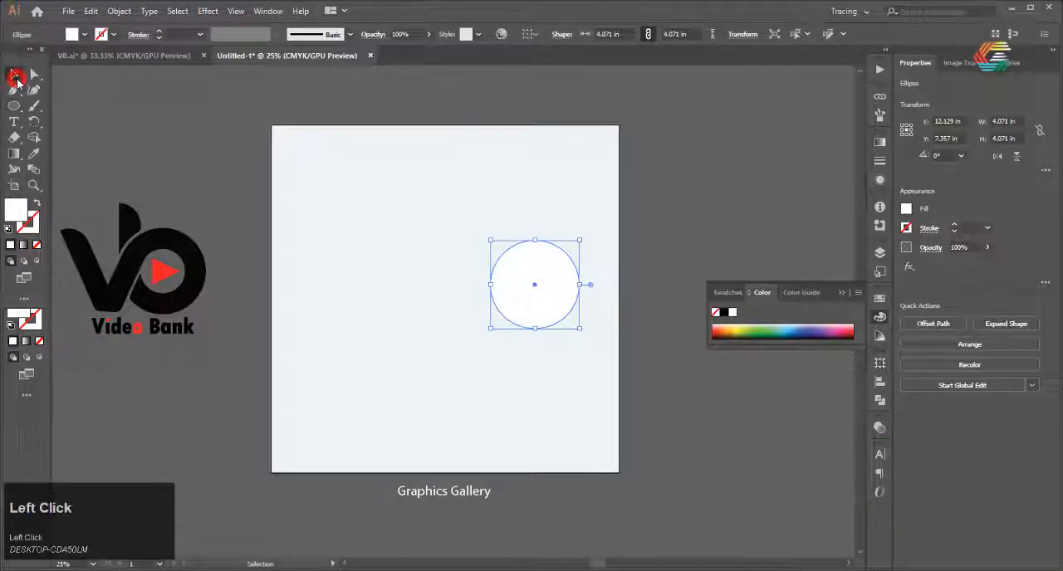
double_click(14, 212)
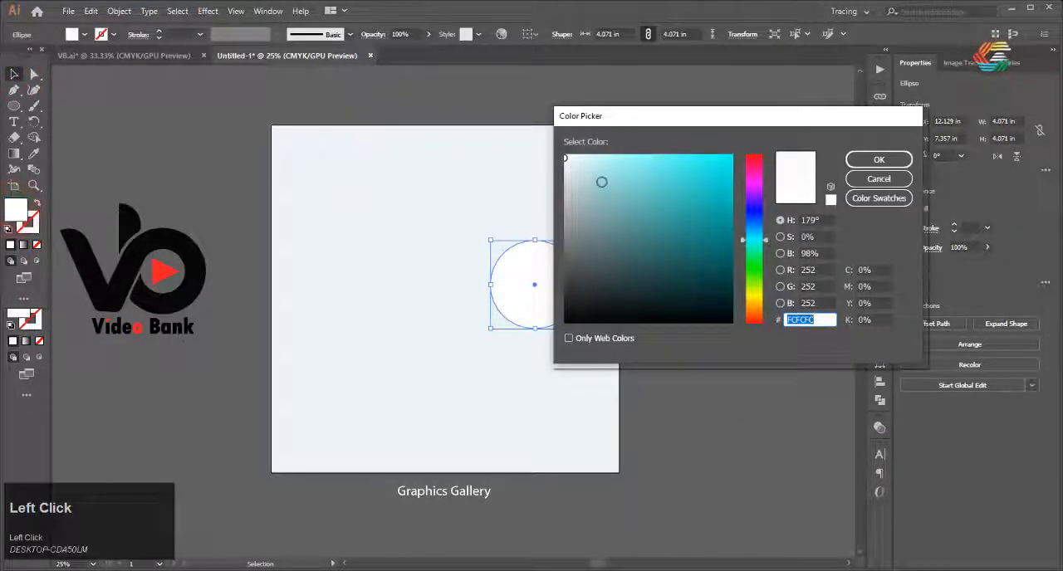
click(575, 230)
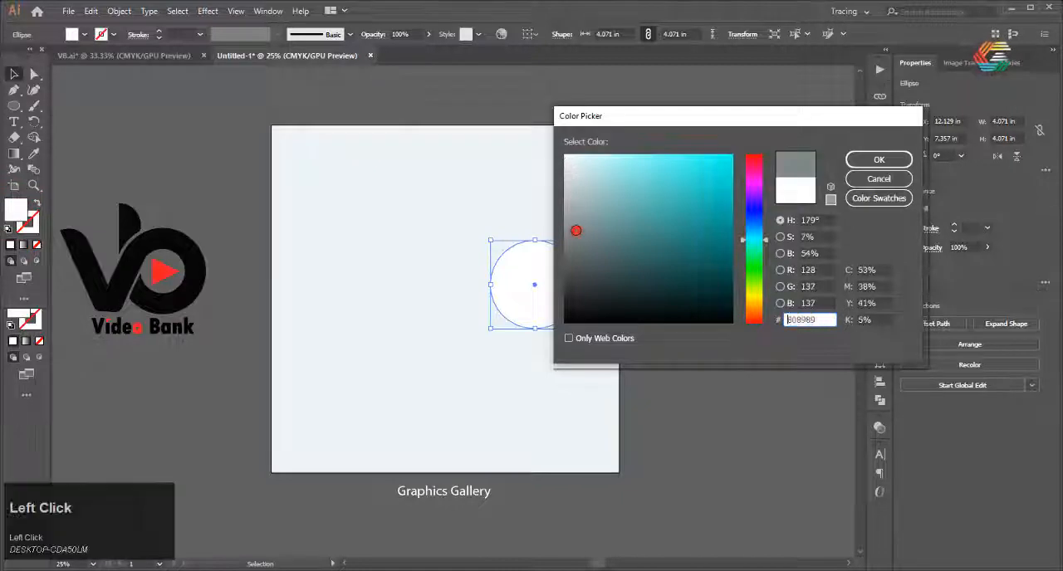
click(882, 160)
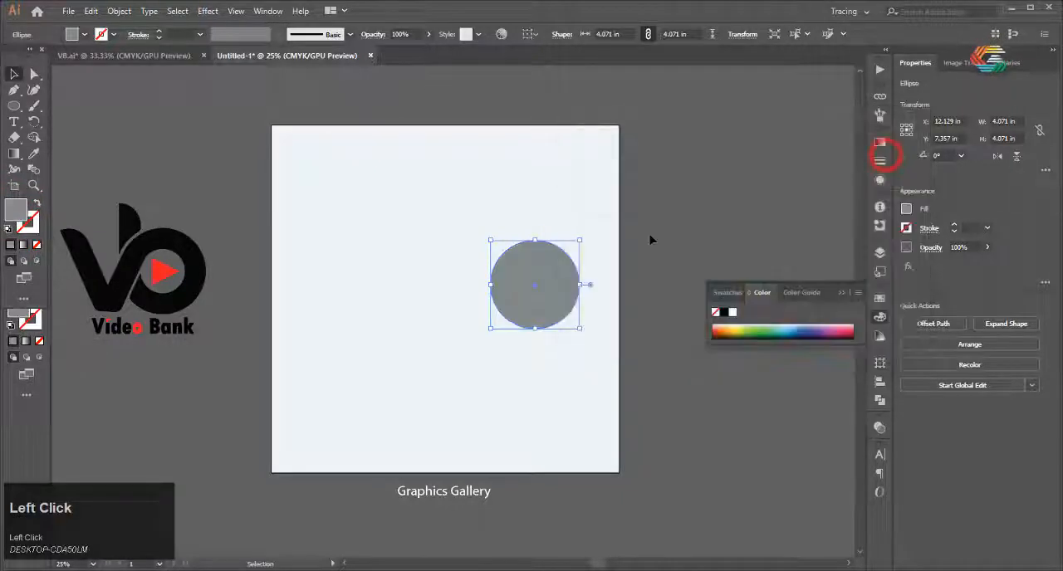
Arrange the grey circle behind the smaller white circle and deselect it
right_click(522, 267)
mouse_move(631, 471)
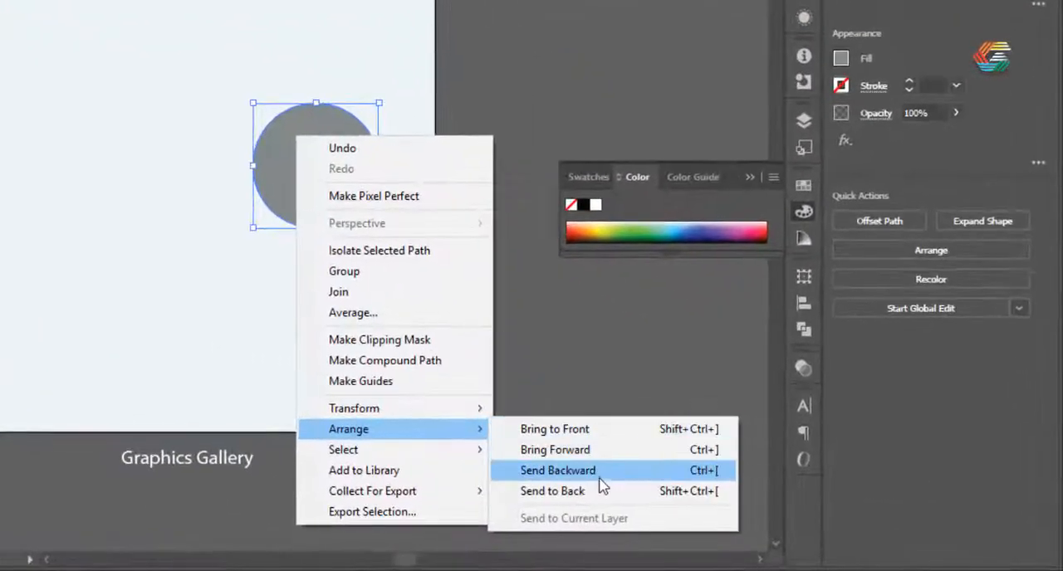
click(603, 490)
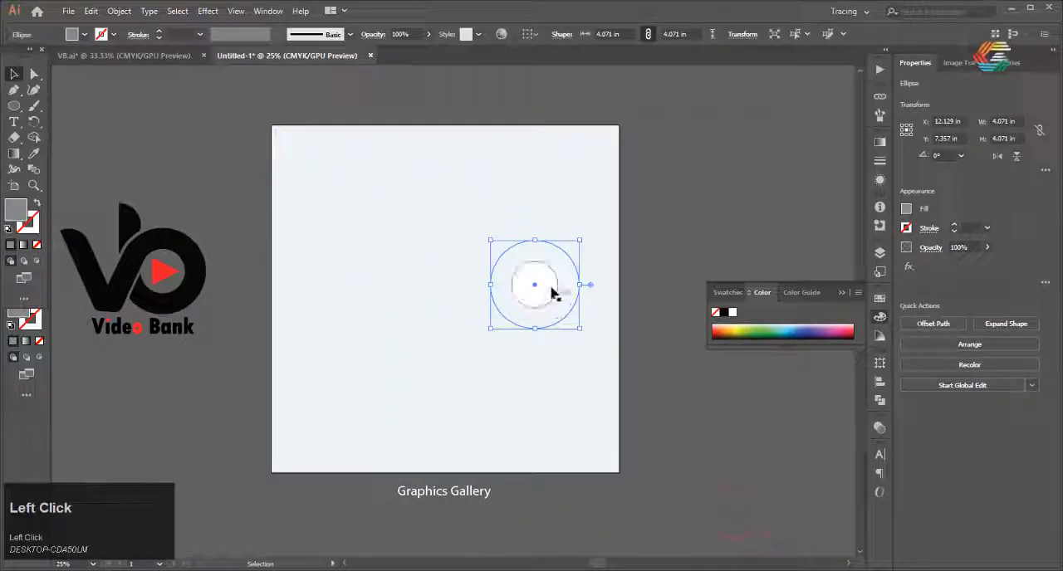
click(503, 239)
Draw a vertical rectangle about 0.97 in wide and 4.63 in high below the ring, matching the width of the grey band
scroll(504, 239, up, 1)
scroll(505, 241, down, 1)
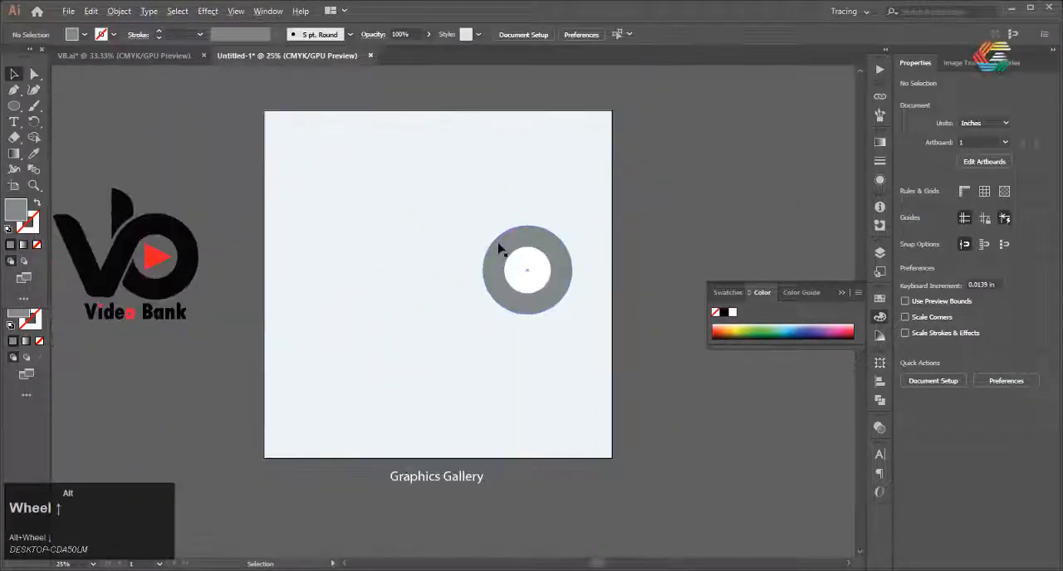
scroll(499, 249, up, 3)
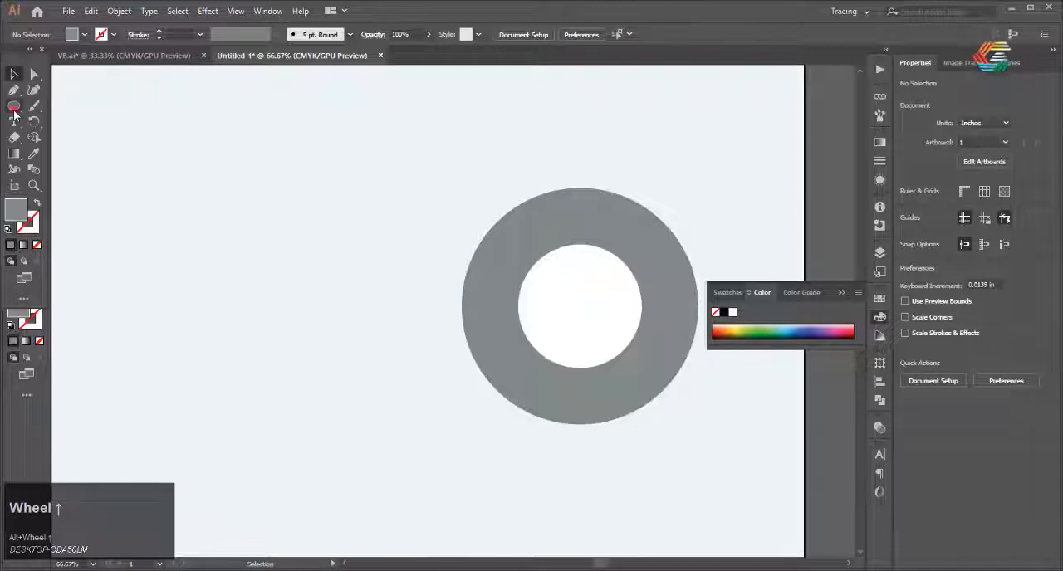
click(14, 108)
drag(35, 109, 80, 106)
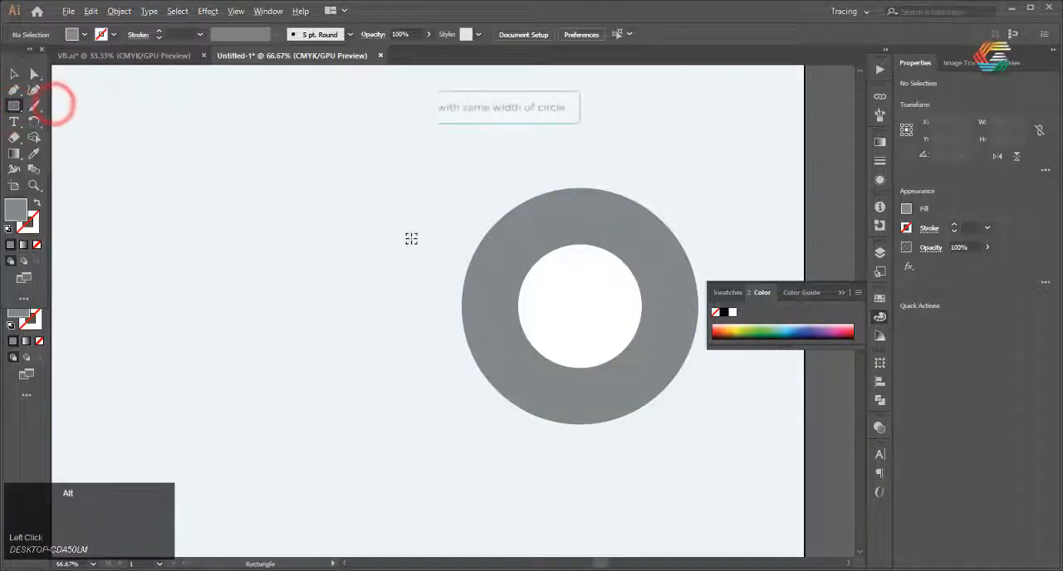
alt+scroll(412, 238, down, 2)
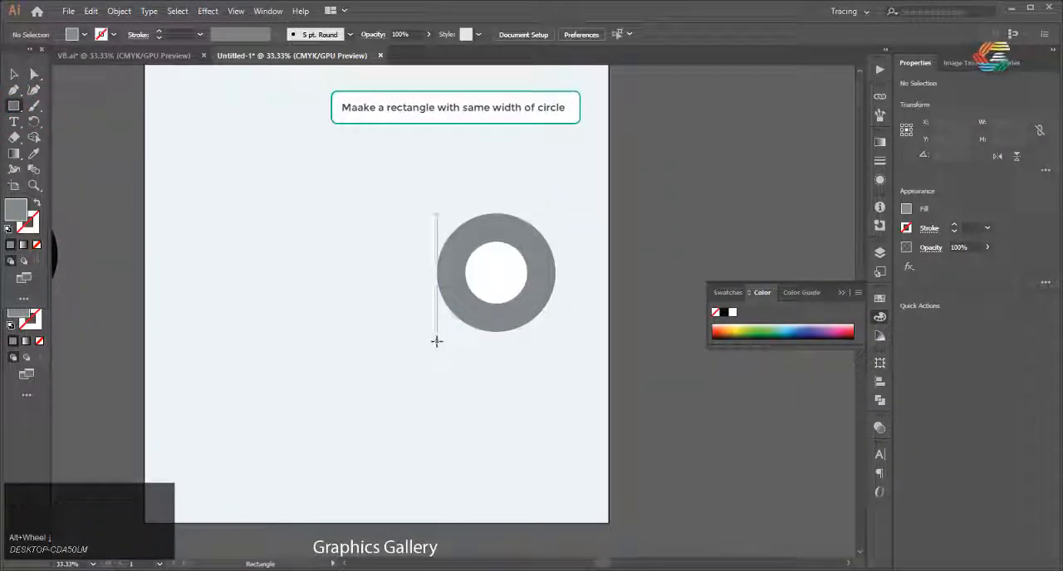
drag(453, 379, 470, 447)
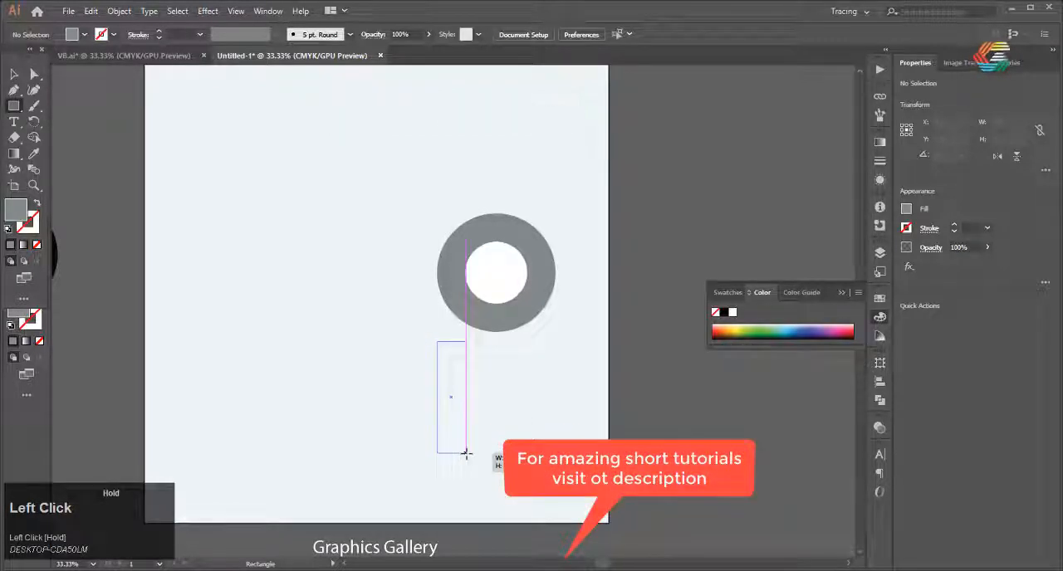
drag(465, 453, 465, 477)
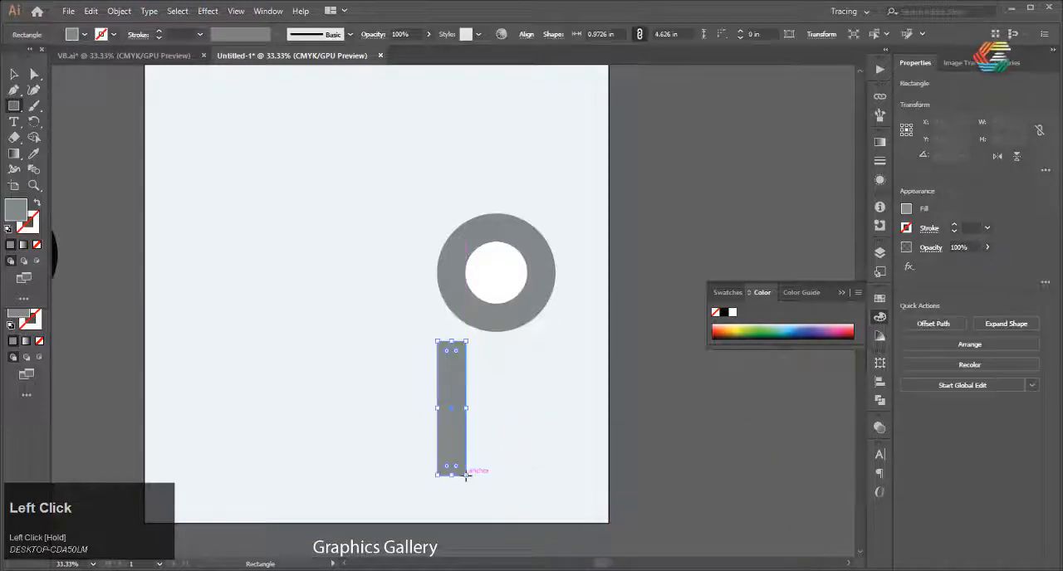
Check that Smart Guides are enabled
click(237, 11)
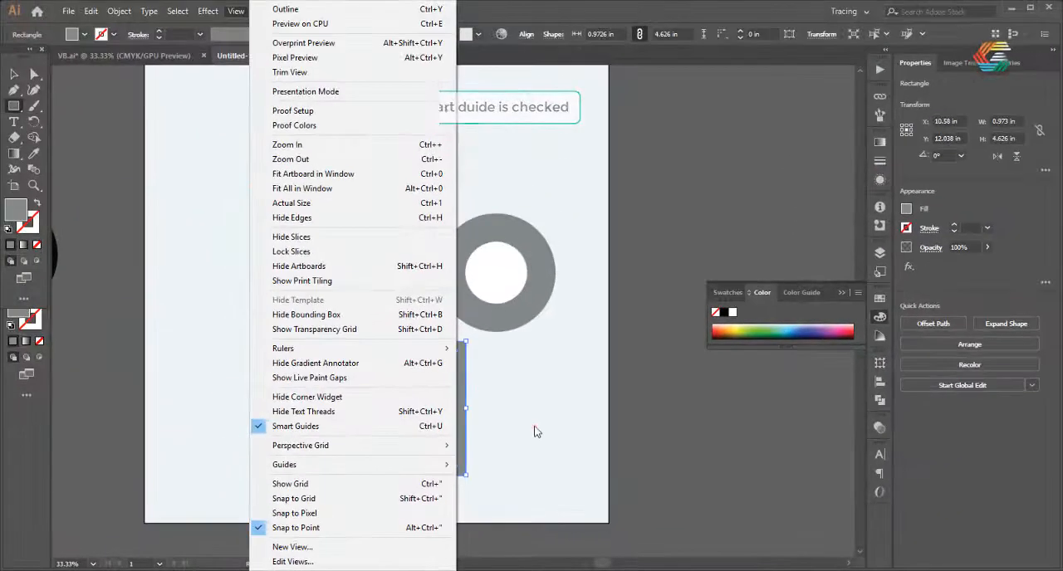
click(536, 319)
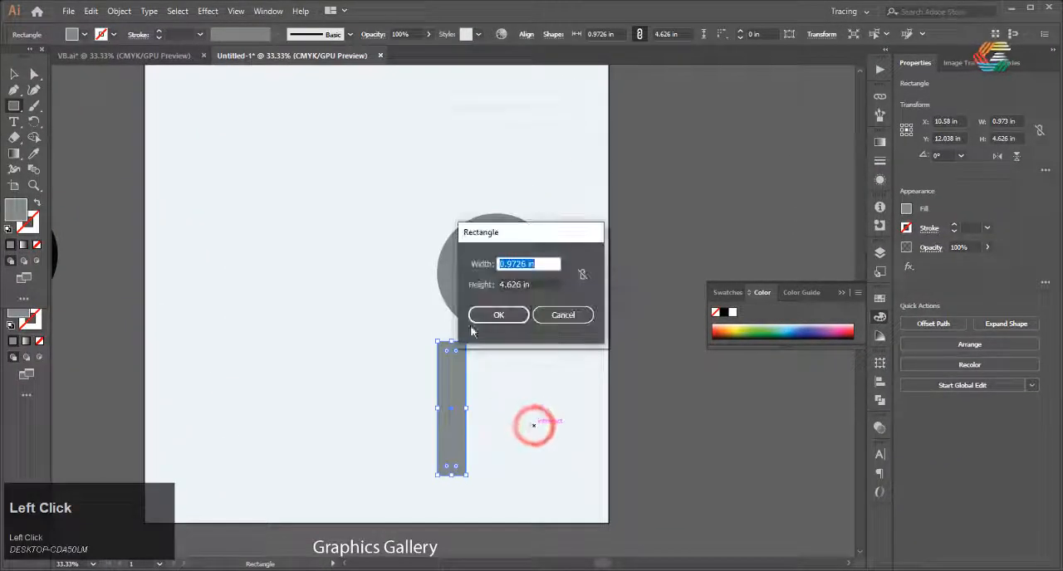
click(549, 316)
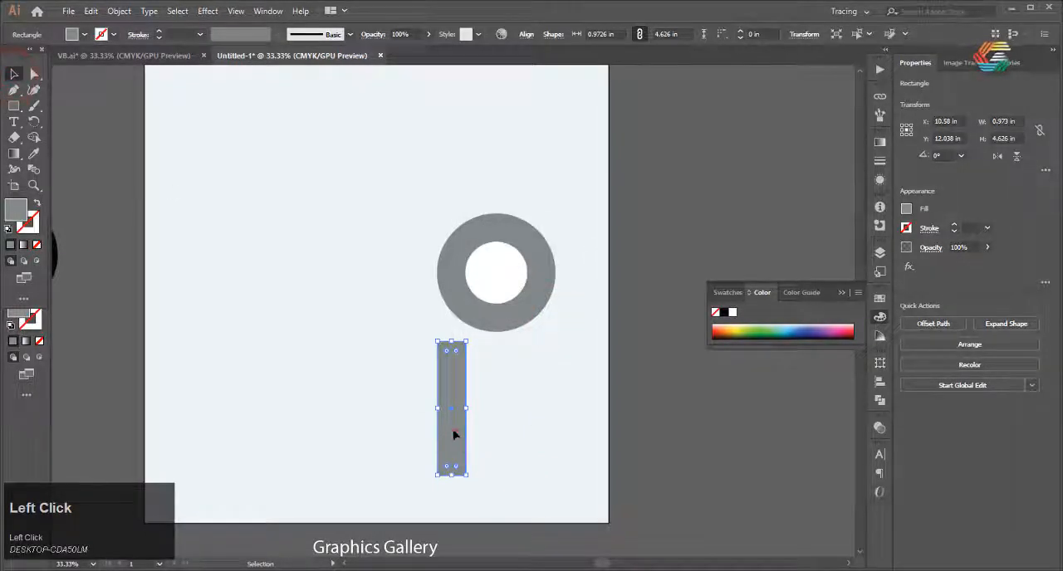
Rotate the rectangle clockwise to about 332.57° and place it over the ring's left side, touching the white circle
drag(455, 434, 395, 284)
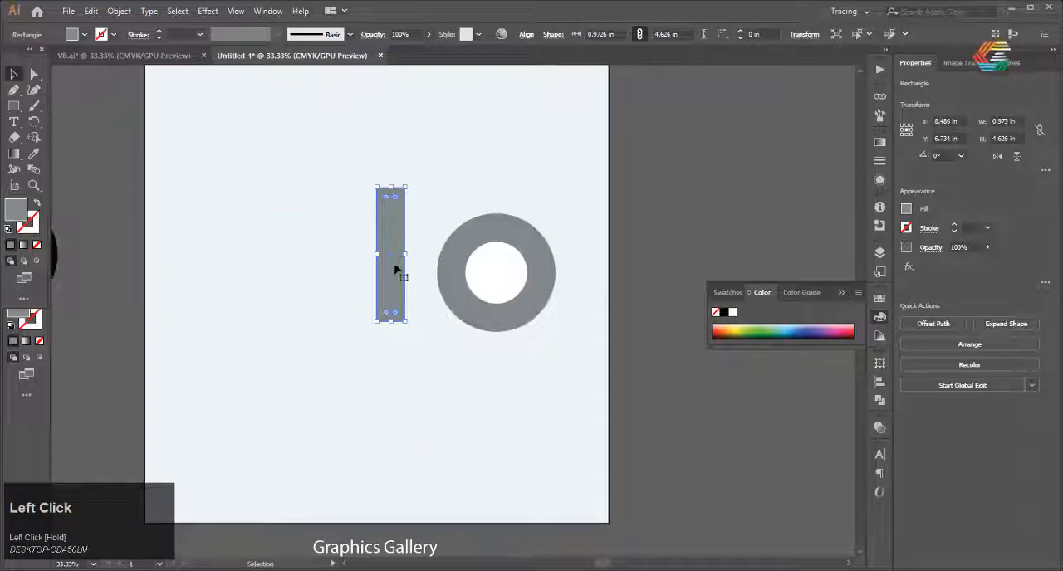
drag(409, 180, 436, 199)
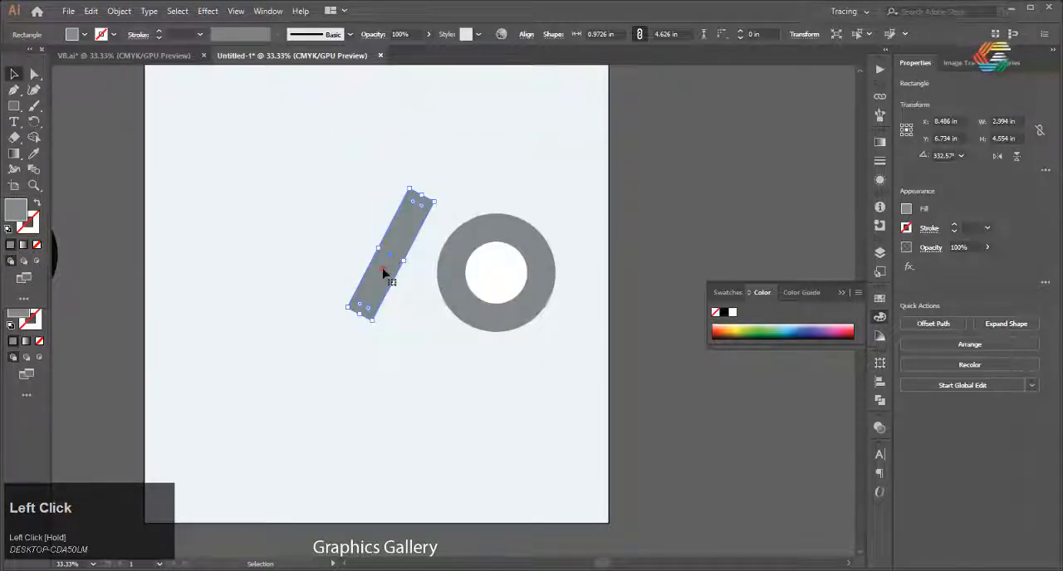
drag(384, 274, 441, 284)
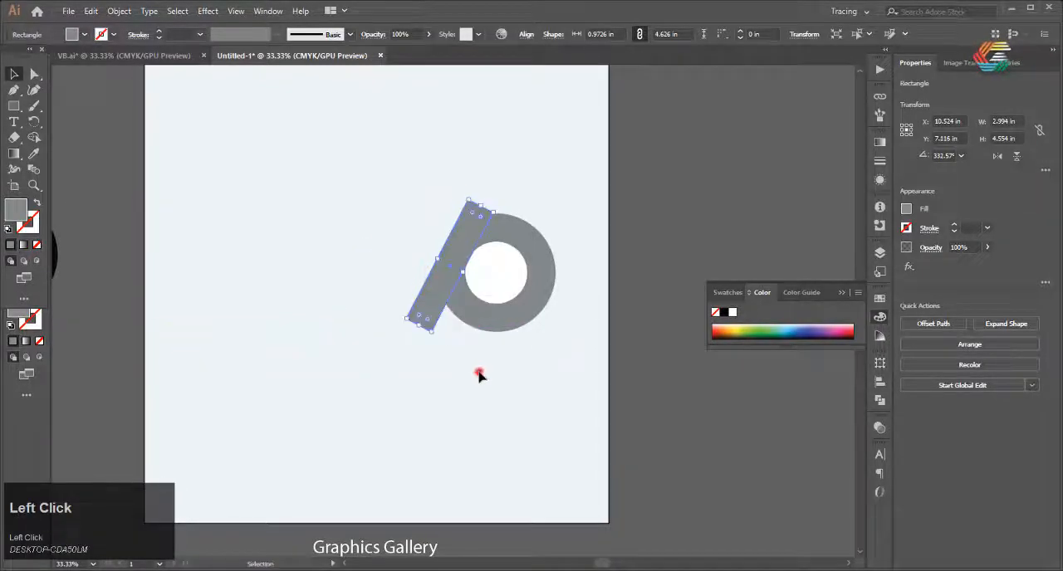
click(479, 377)
Fill the slanted bar with black
click(431, 313)
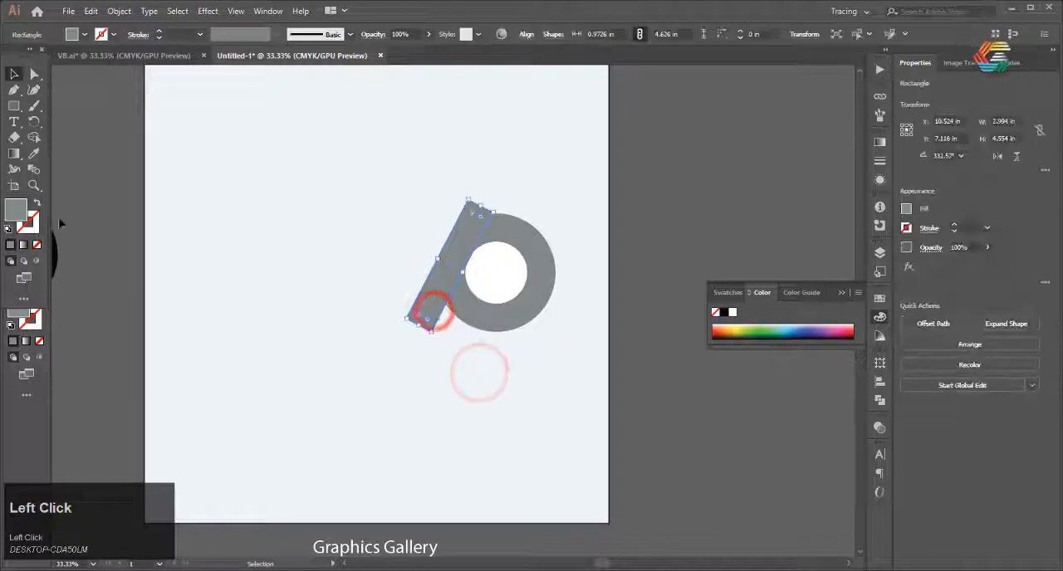
double_click(7, 207)
click(591, 316)
click(891, 166)
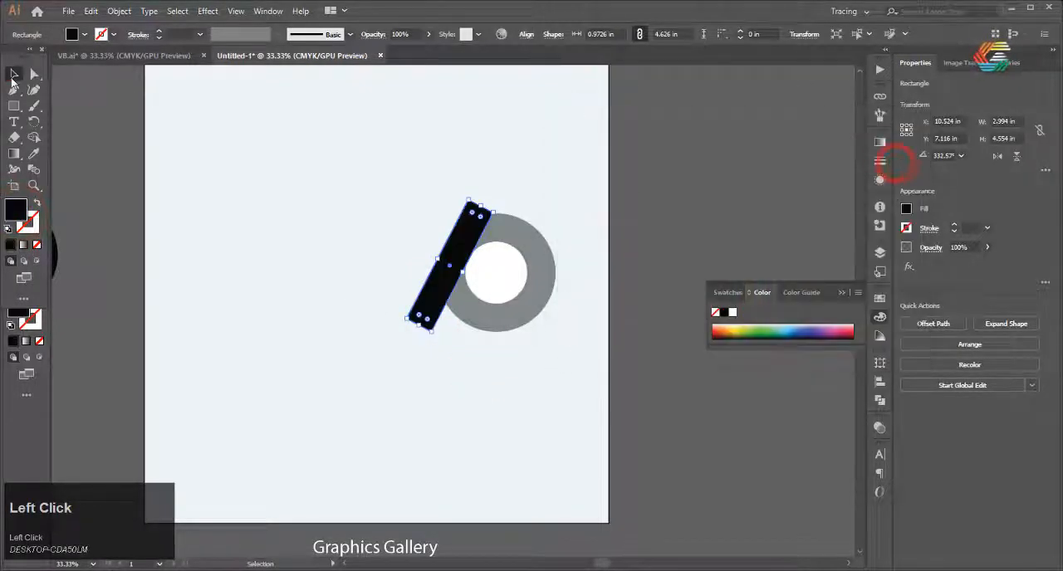
Copy the black slanted bar and paste a duplicate
click(437, 302)
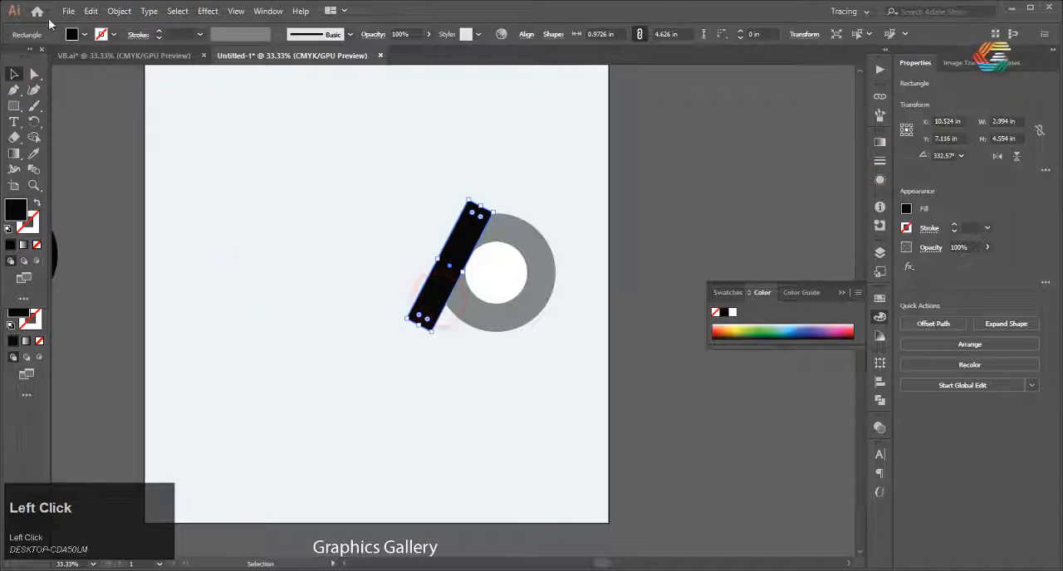
click(90, 11)
click(112, 74)
click(91, 11)
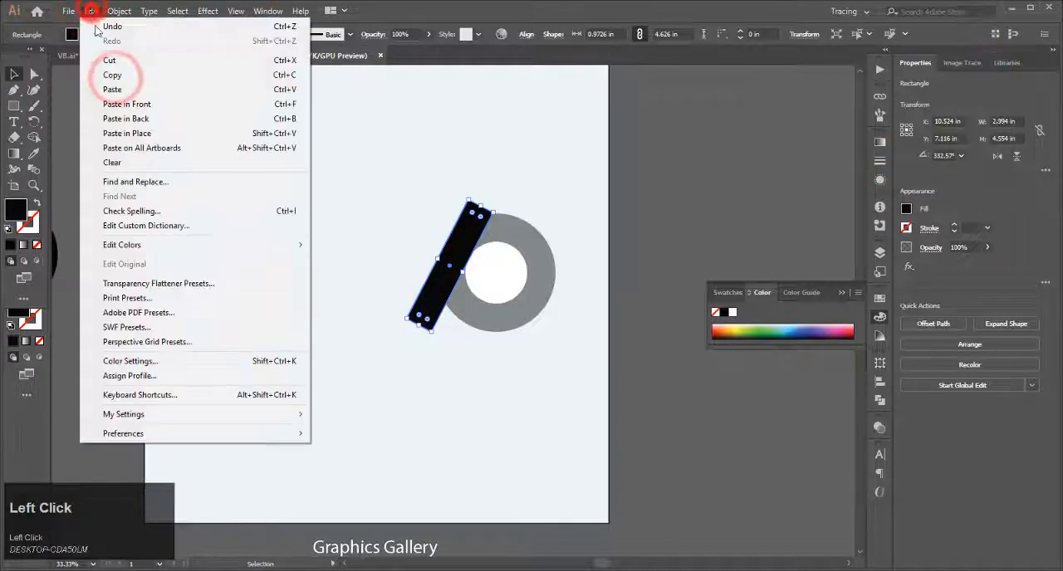
click(116, 89)
Reflect the pasted bar across the vertical axis as a copy, with the preview enabled
right_click(397, 287)
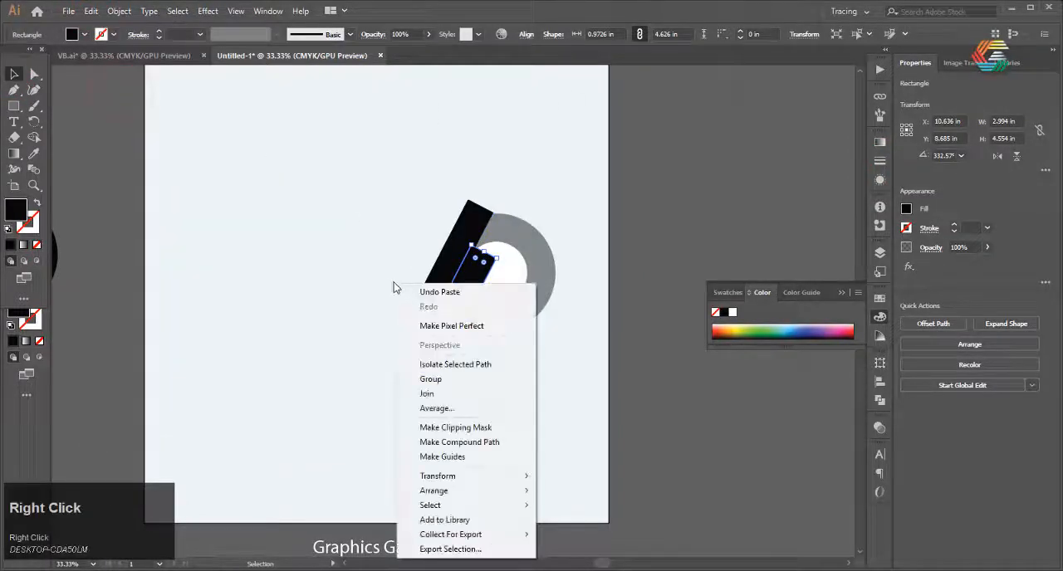
mouse_move(480, 493)
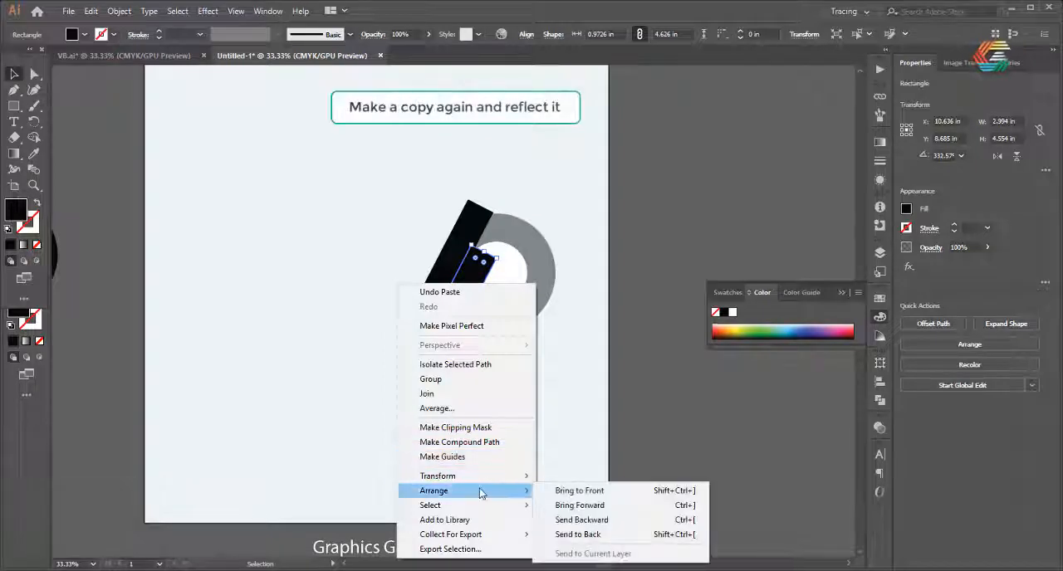
mouse_move(496, 476)
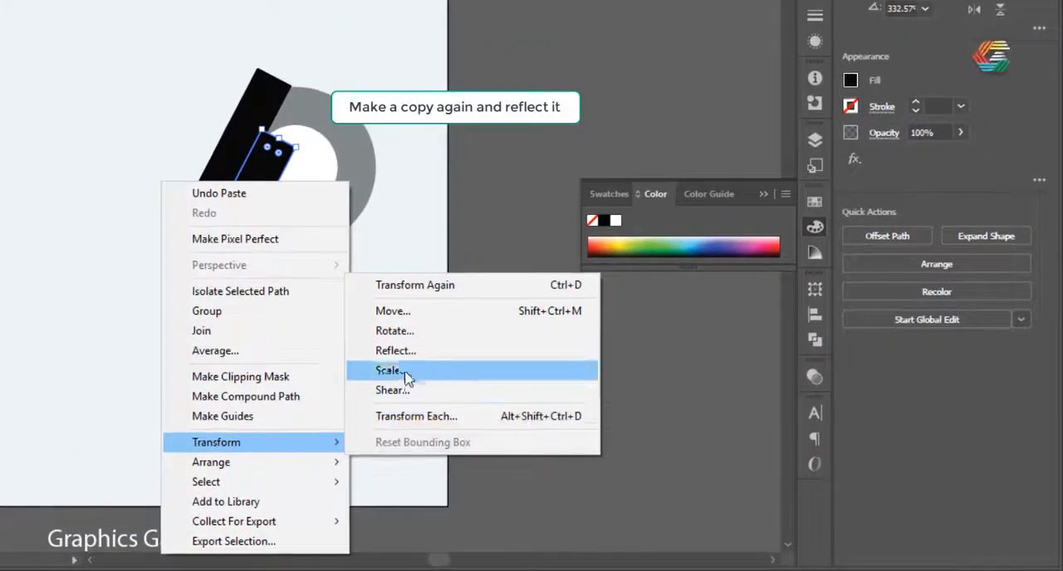
click(404, 351)
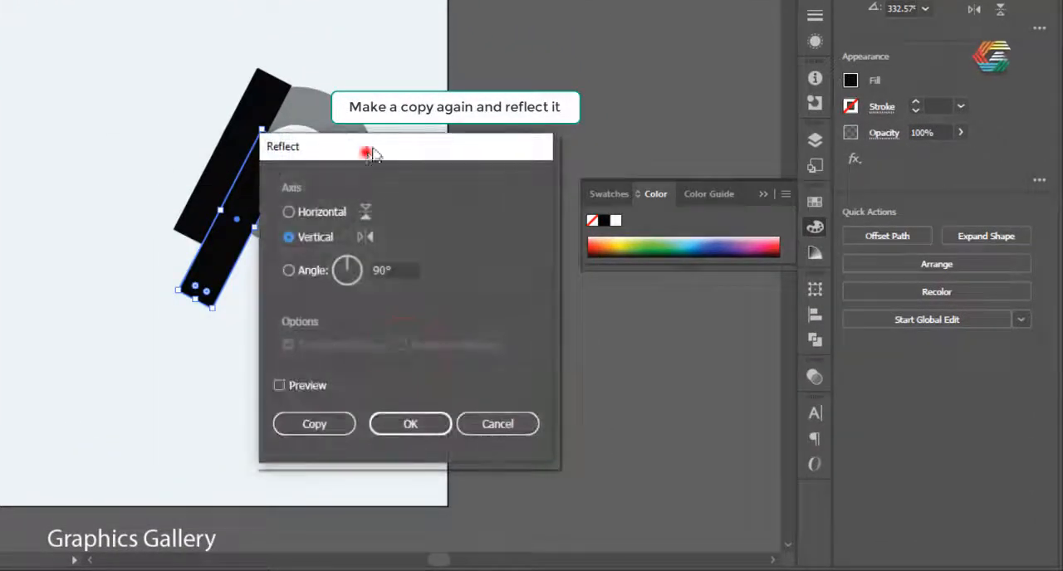
drag(367, 149, 494, 4)
click(404, 229)
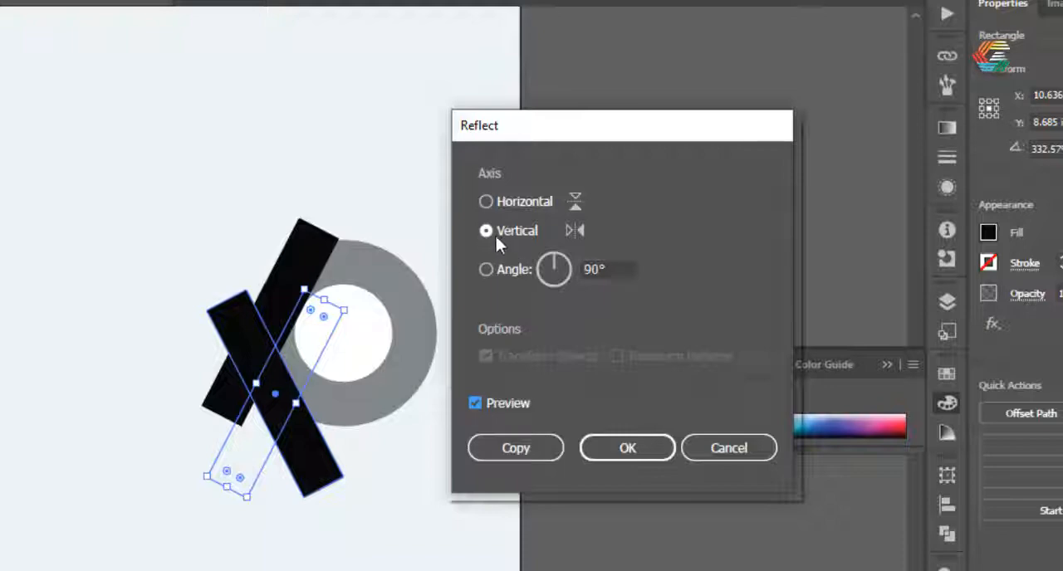
click(530, 453)
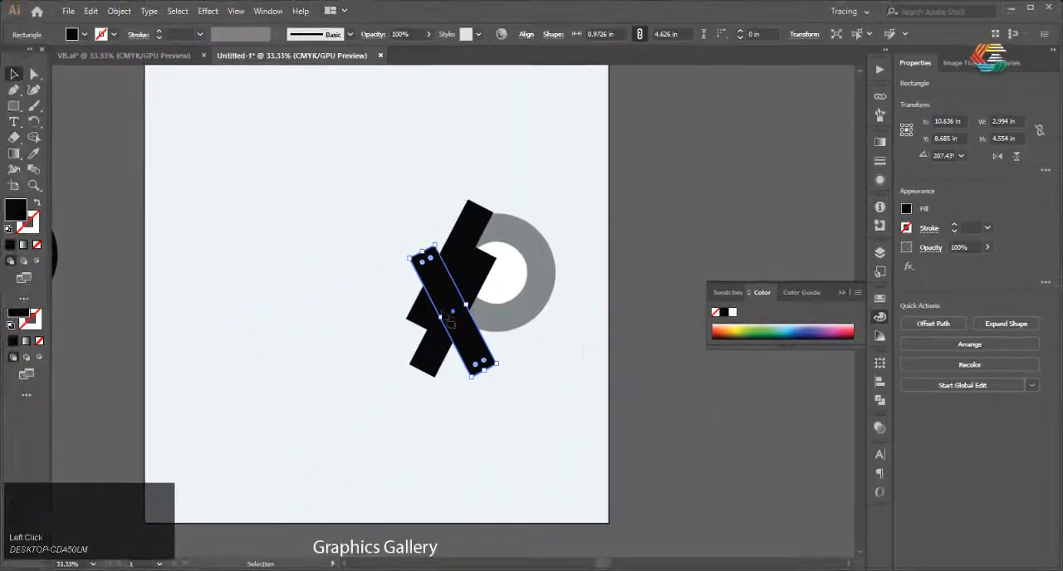
Move the mirrored bar into place as the left arm of the V and delete the extra slanted copy
drag(440, 307, 398, 284)
click(431, 371)
key(Delete)
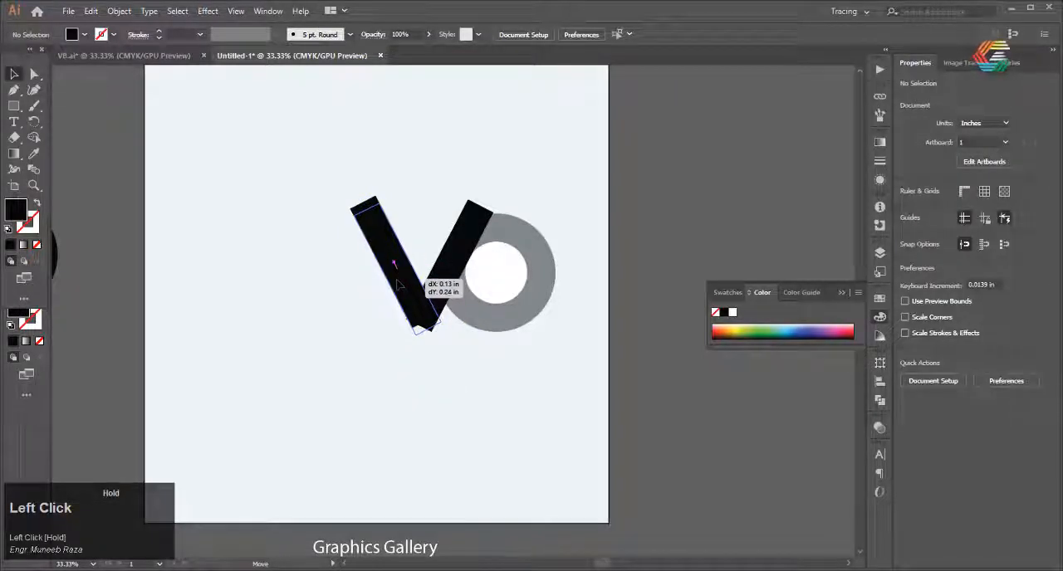
scroll(401, 316, up, 1)
click(388, 354)
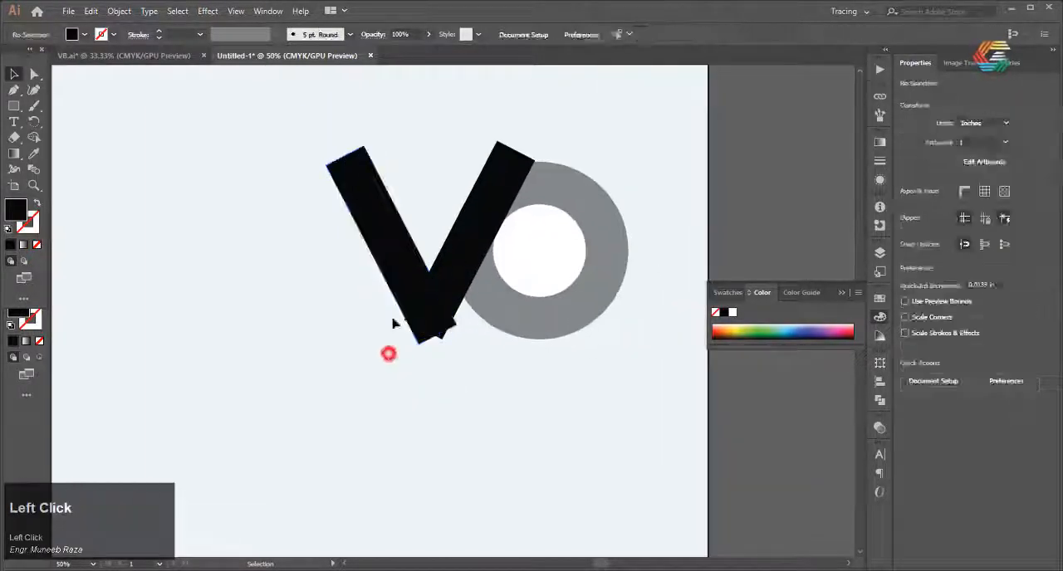
Fill the V's left arm with a dark grey and deselect it
click(361, 312)
double_click(17, 210)
click(579, 290)
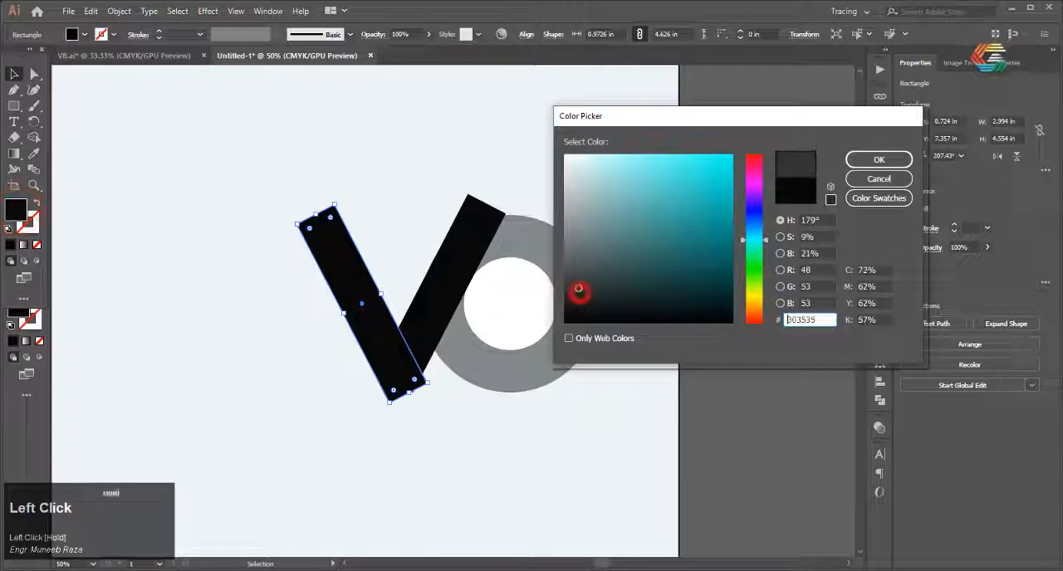
click(879, 159)
click(201, 196)
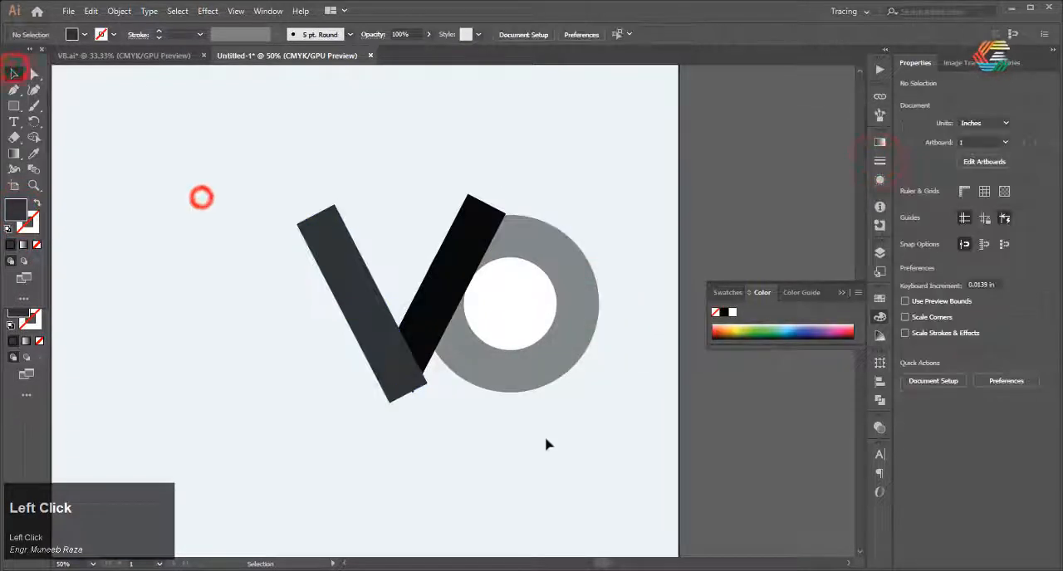
Duplicate the V's dark grey left arm, turn the copy upright and align its right edge with the white circle's left edge
scroll(430, 388, down, 1)
click(372, 301)
key(ctrl+c)
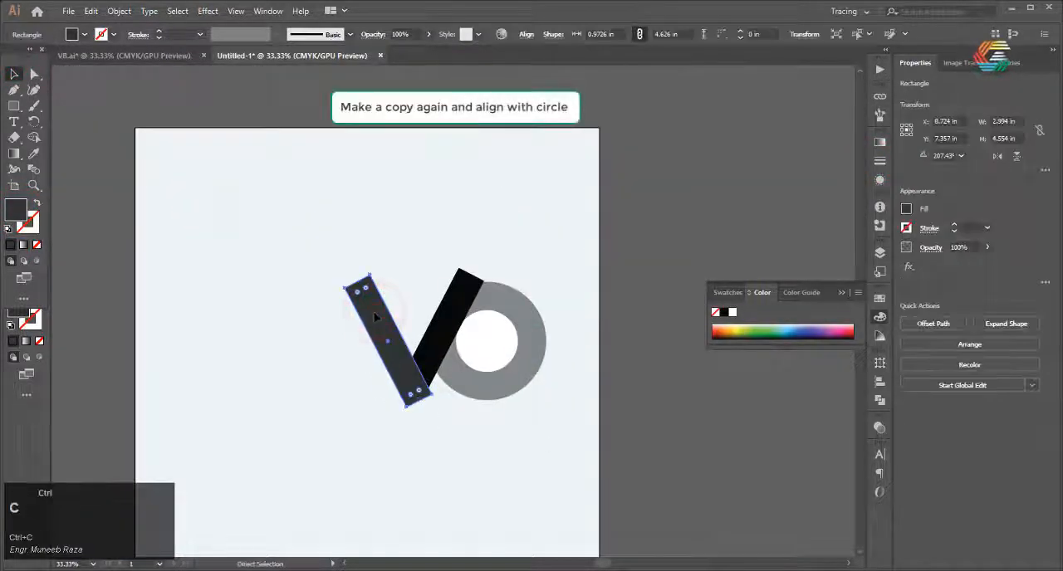
key(ctrl+v)
drag(434, 241, 434, 299)
scroll(450, 314, up, 2)
click(202, 280)
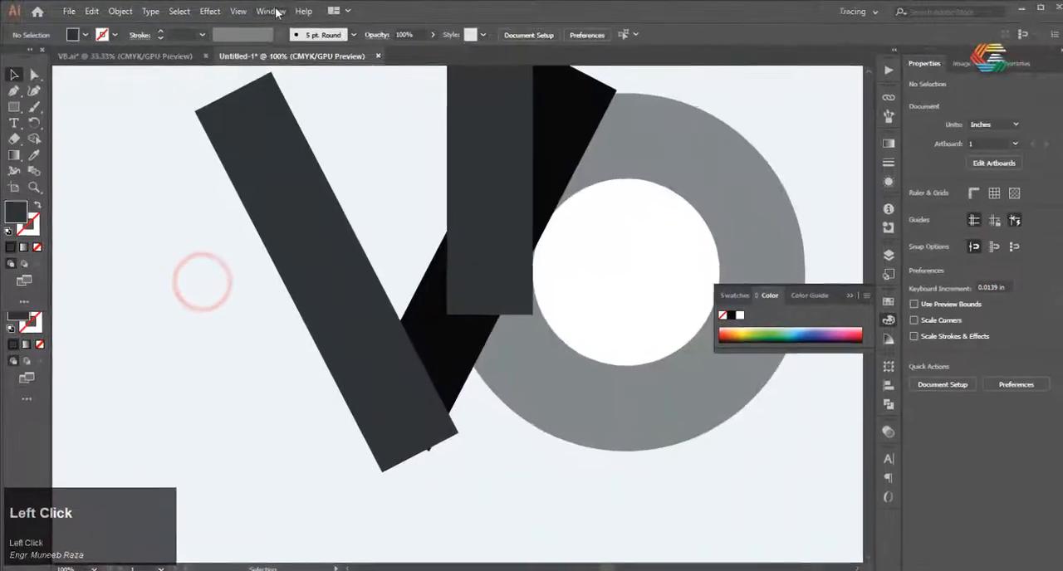
click(272, 12)
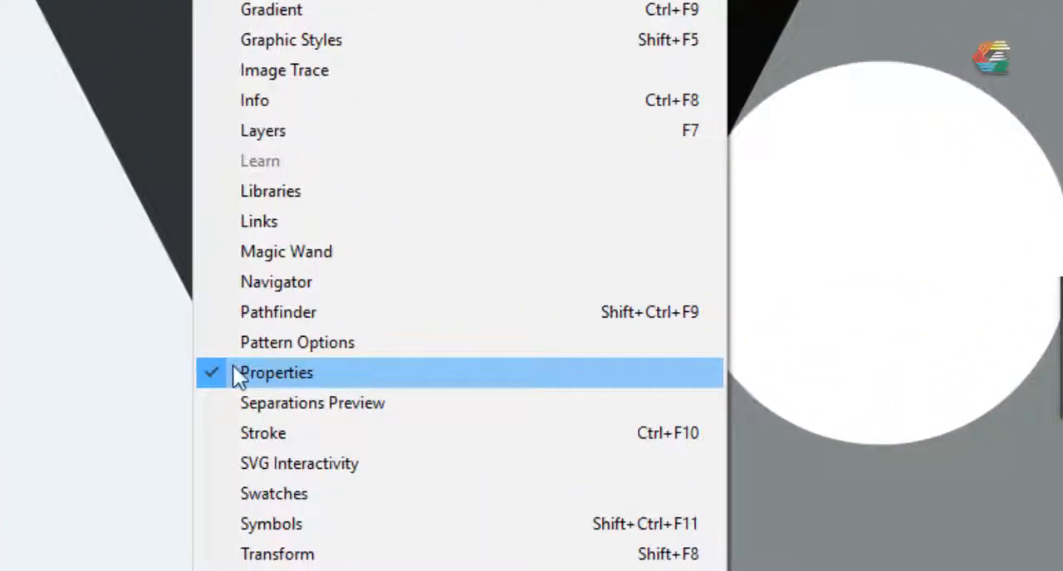
click(202, 368)
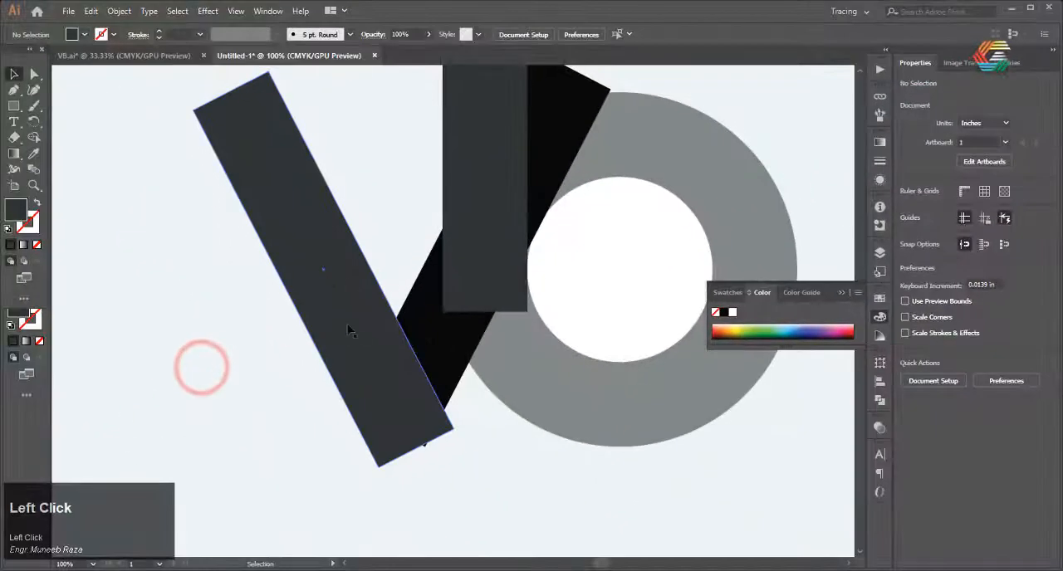
scroll(352, 342, down, 1)
scroll(378, 336, up, 1)
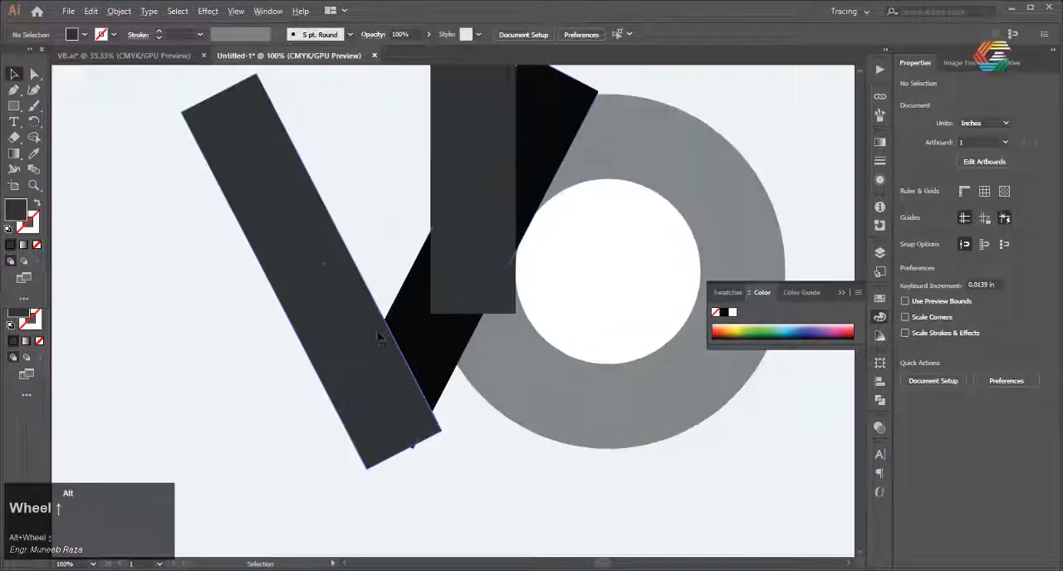
Select both slanted arms of the V, lower their opacity to 43% and deselect them
drag(329, 432, 330, 431)
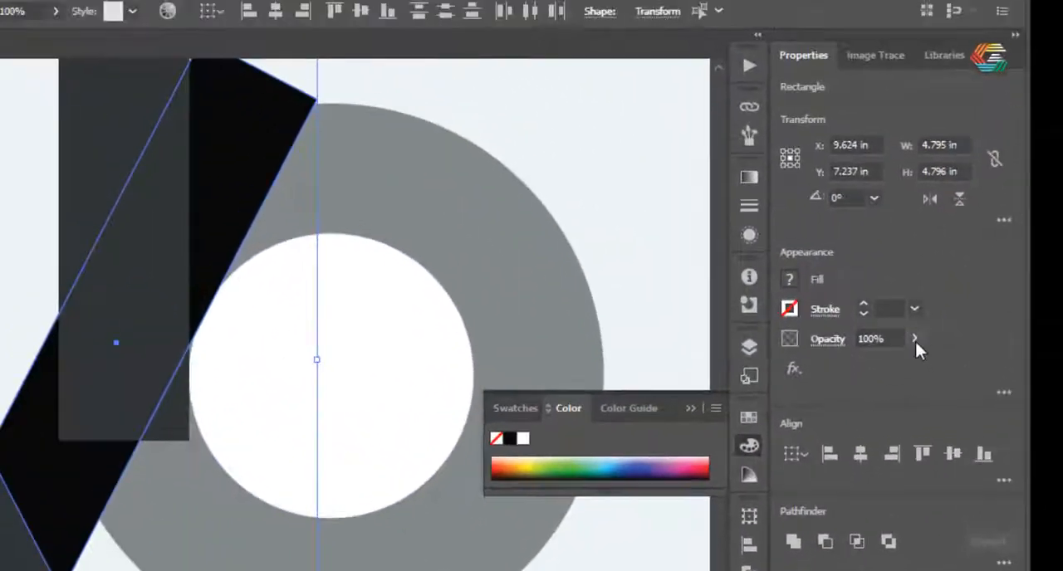
click(913, 309)
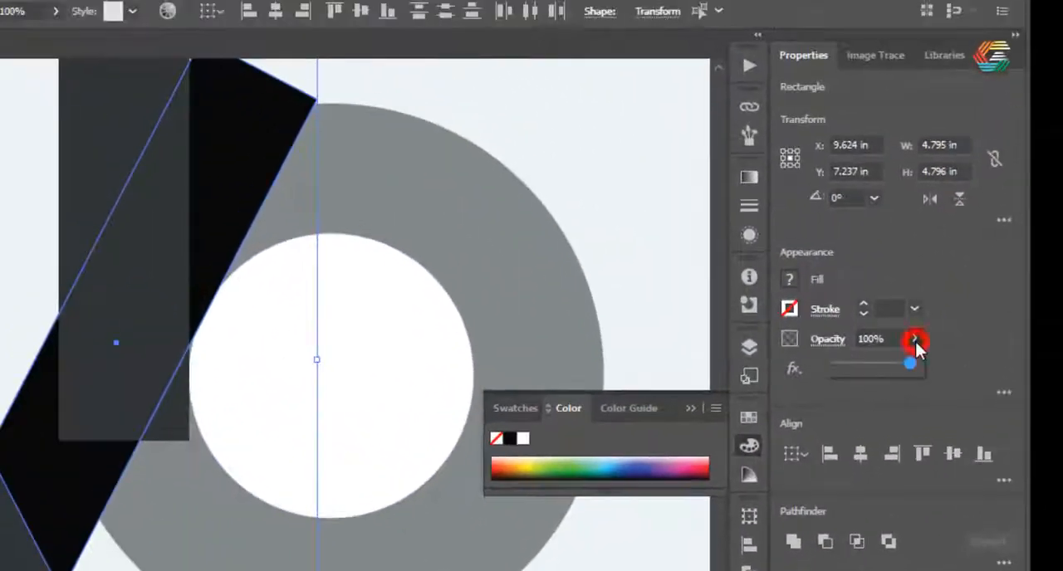
drag(910, 333, 862, 336)
click(681, 493)
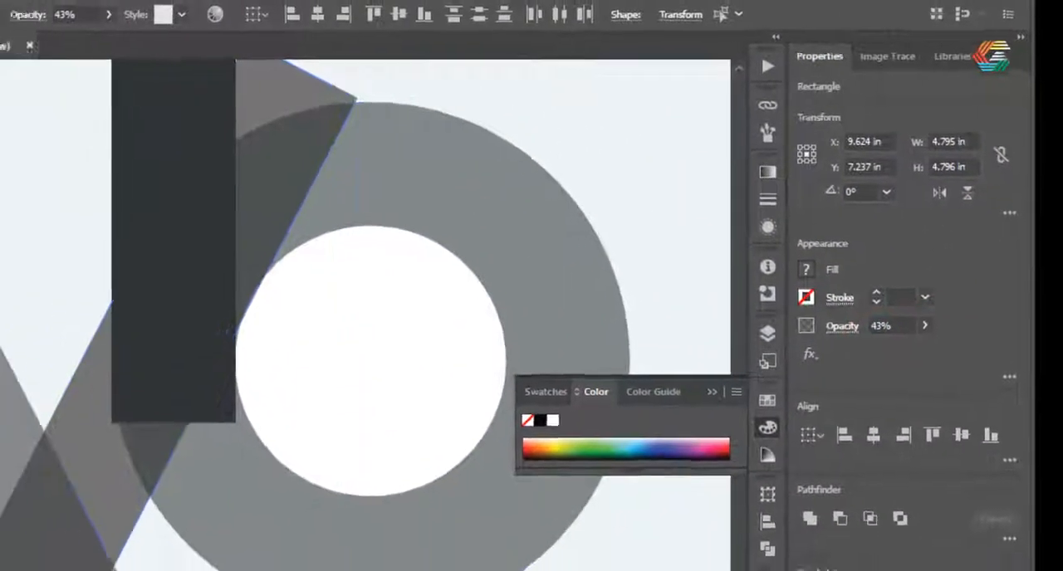
scroll(434, 375, down, 2)
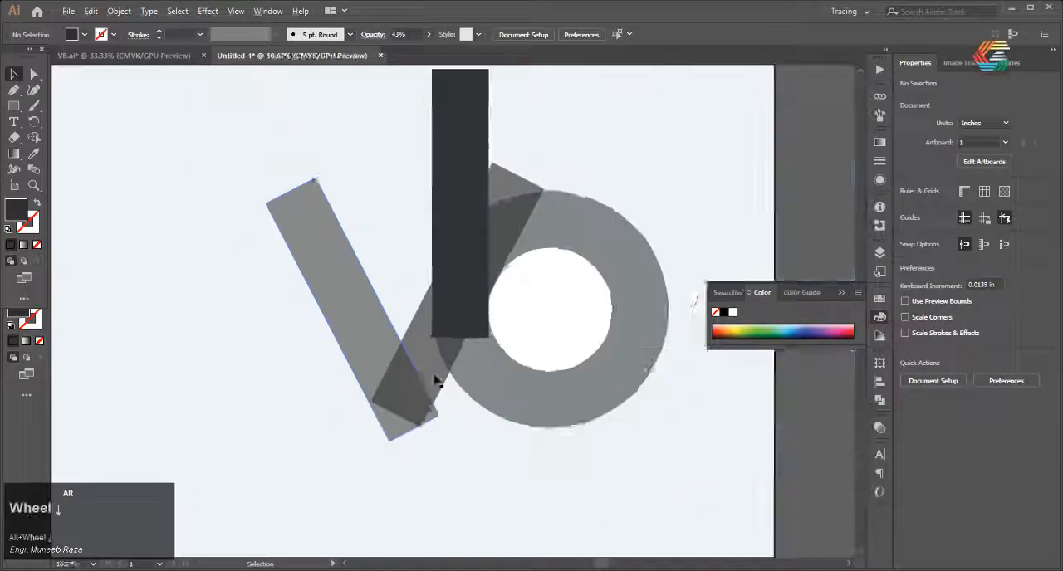
scroll(434, 380, up, 2)
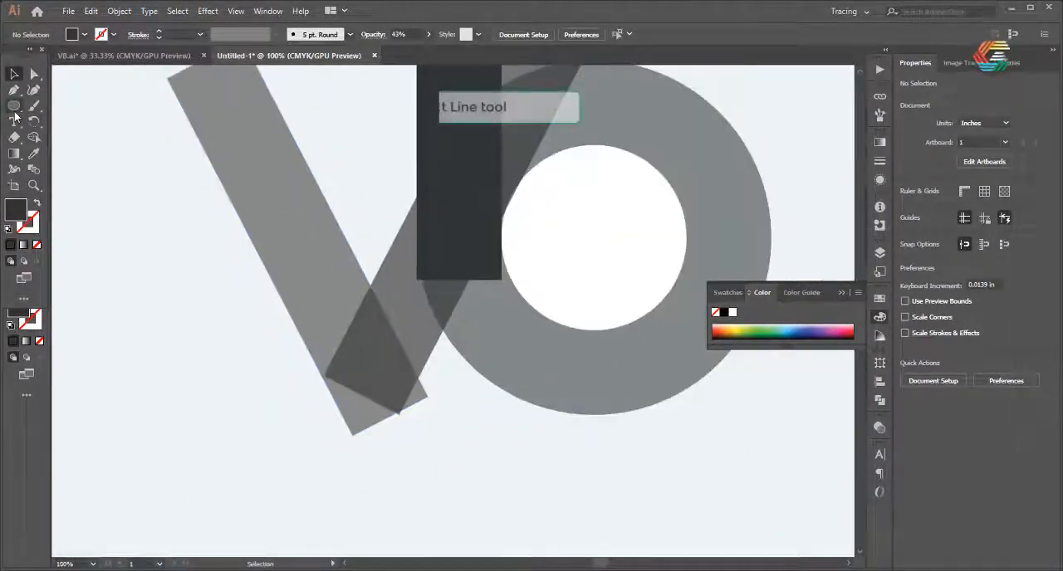
Draw a horizontal stroked line with the Line Segment tool from the grey circle's bottom point leftward beneath the V
click(13, 111)
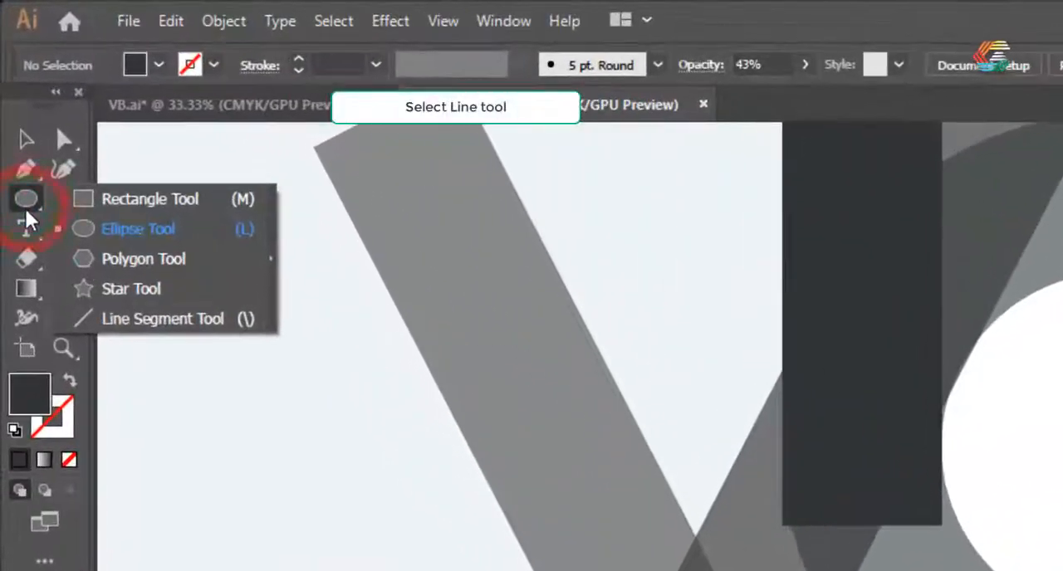
click(146, 318)
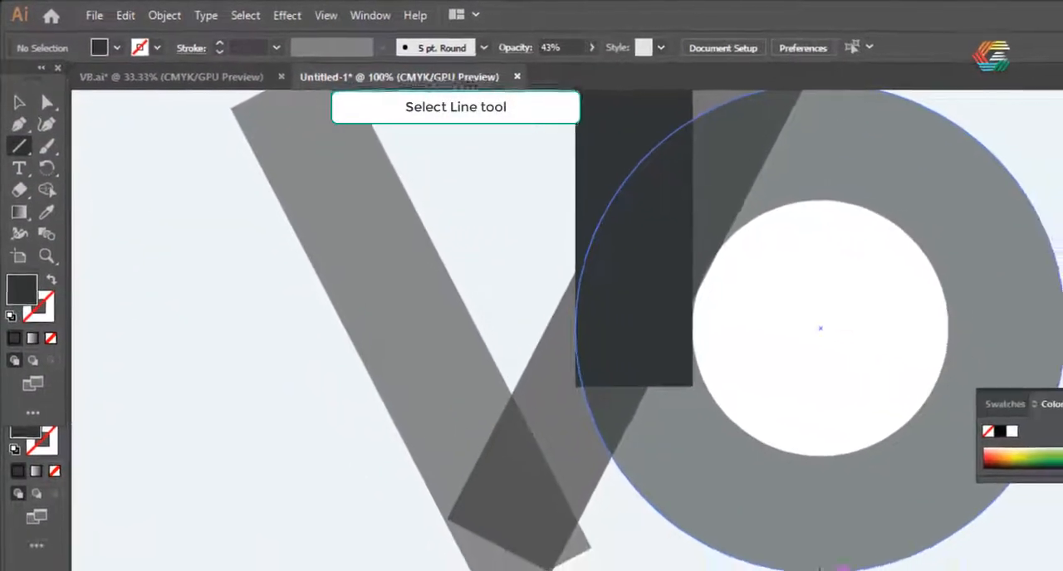
click(593, 415)
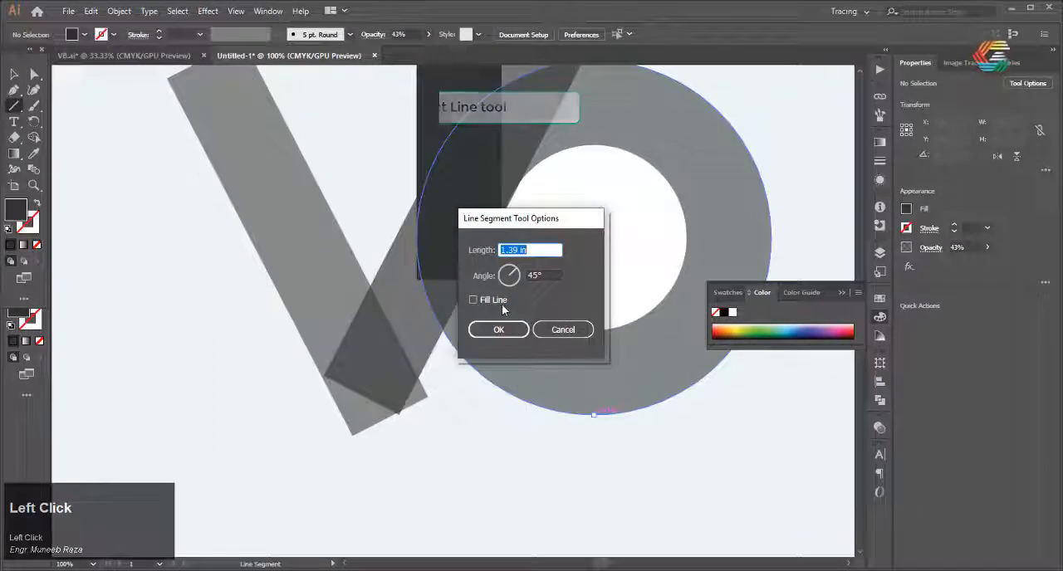
click(564, 330)
click(36, 201)
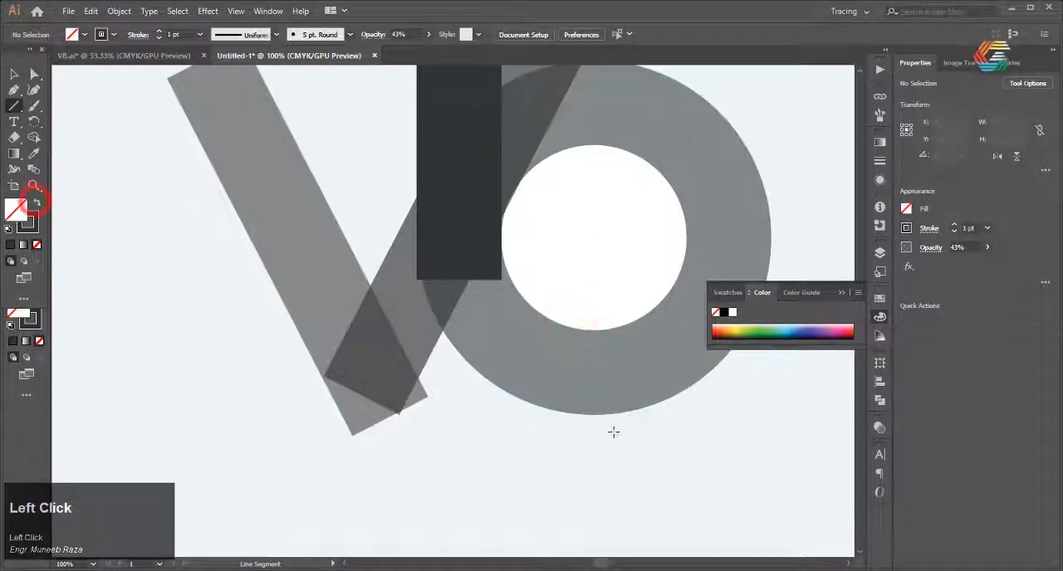
drag(262, 418, 179, 415)
click(11, 74)
click(474, 481)
scroll(421, 408, up, 1)
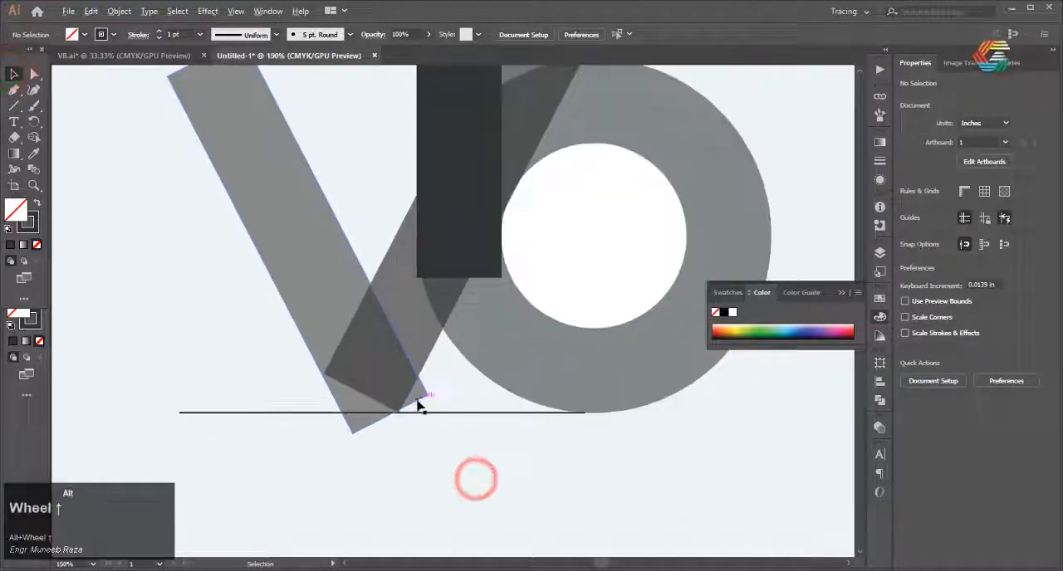
Slide the V's left arm down along its slant until its outer edge meets the right arm's lower left corner
click(280, 240)
drag(280, 240, 299, 278)
click(462, 490)
scroll(405, 385, down, 2)
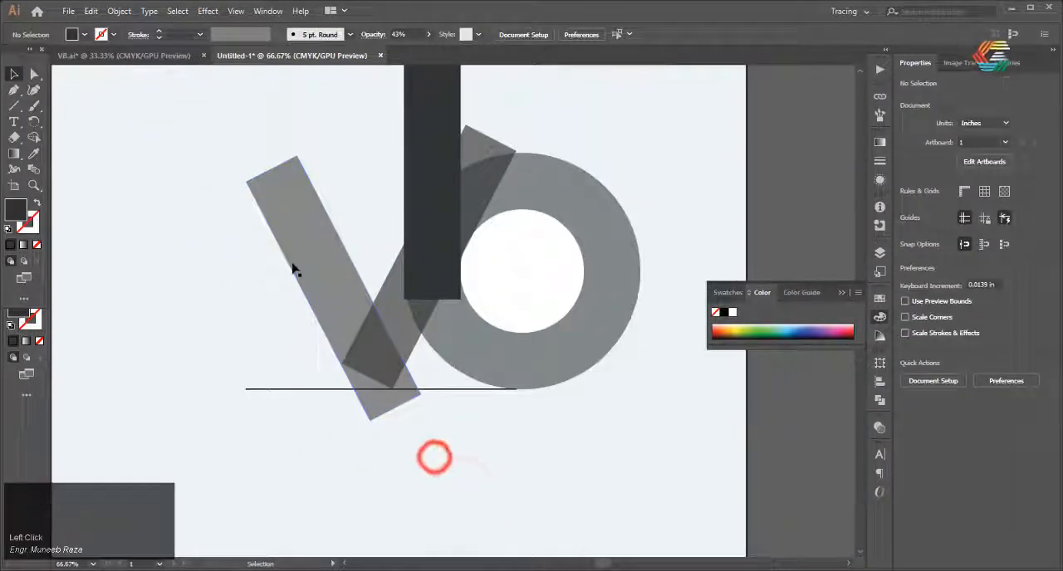
Draw a circle 0.5 in across resting on the baseline inside the V's tip, and place a copy beside it
drag(14, 105, 52, 121)
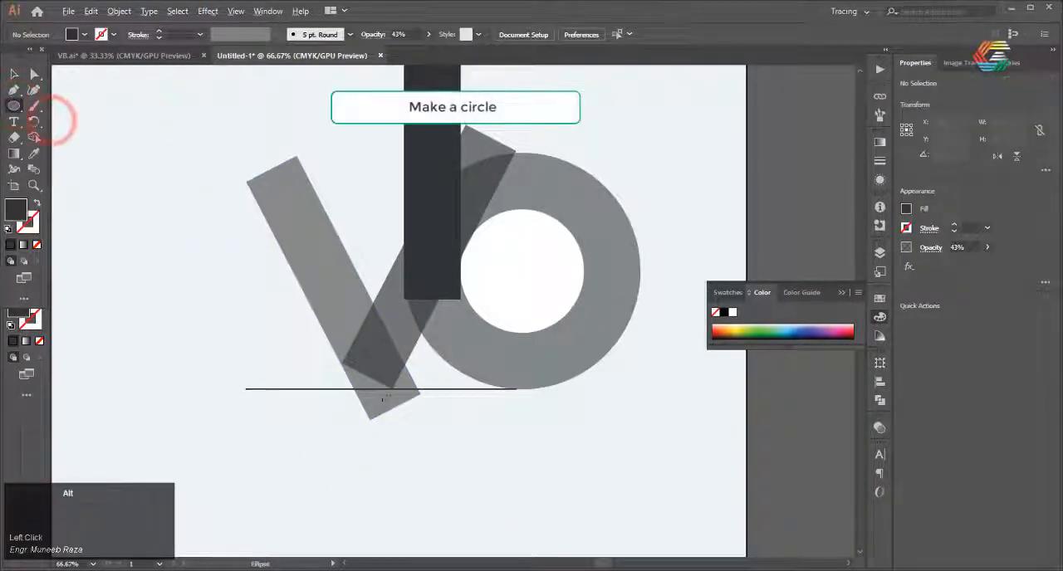
scroll(383, 397, up, 3)
drag(298, 329, 326, 335)
drag(327, 335, 393, 337)
Shift the copied circle slightly left so it sits tangent to the right arm's outer edge on the baseline
scroll(388, 357, up, 4)
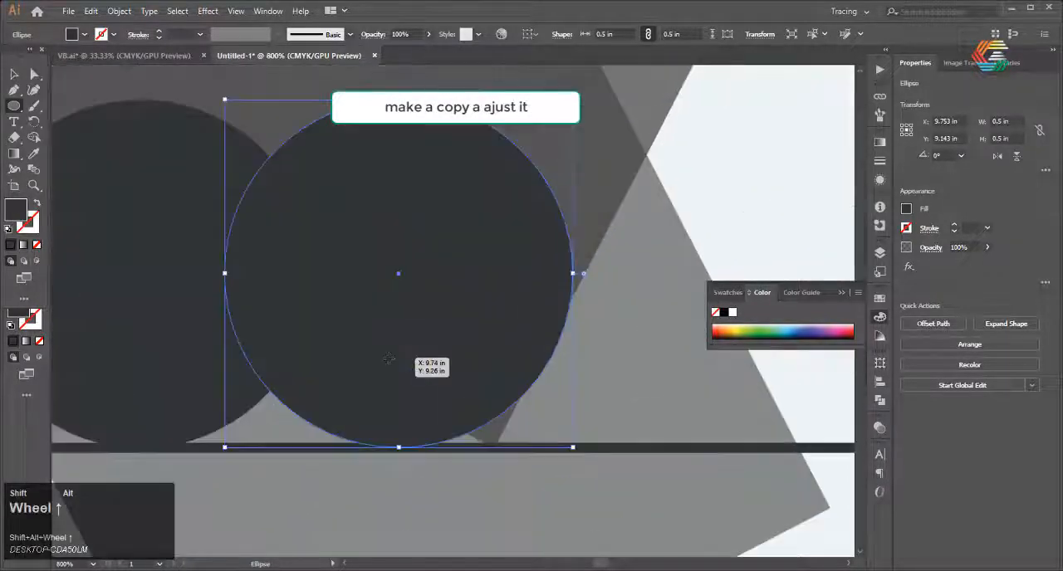
scroll(388, 358, down, 1)
scroll(388, 358, up, 1)
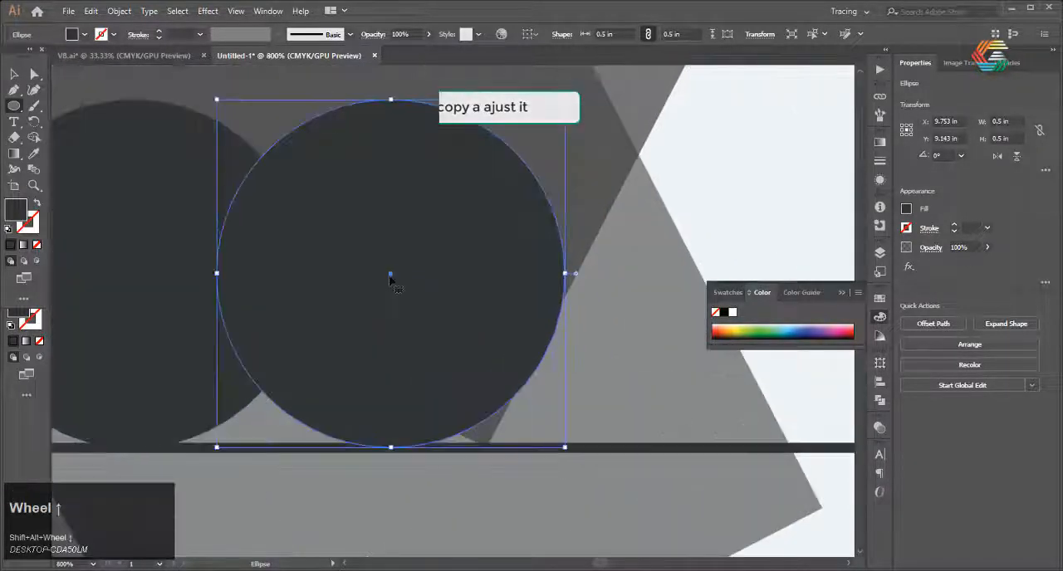
drag(391, 277, 382, 277)
scroll(569, 343, down, 5)
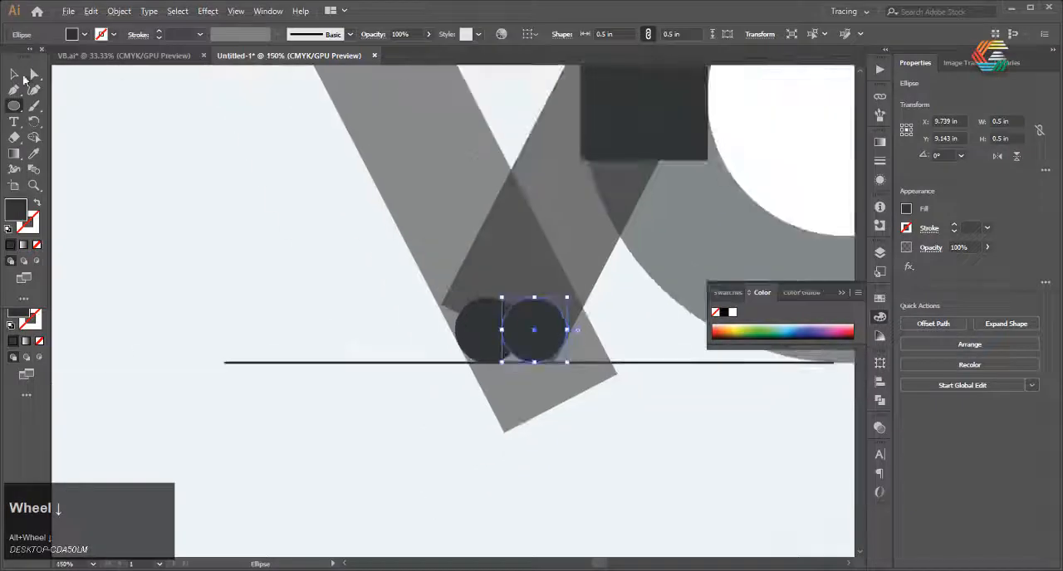
Round the upper right corner of the V's left arm to the largest possible radius
scroll(357, 362, down, 3)
scroll(347, 241, up, 3)
click(347, 241)
scroll(350, 221, up, 3)
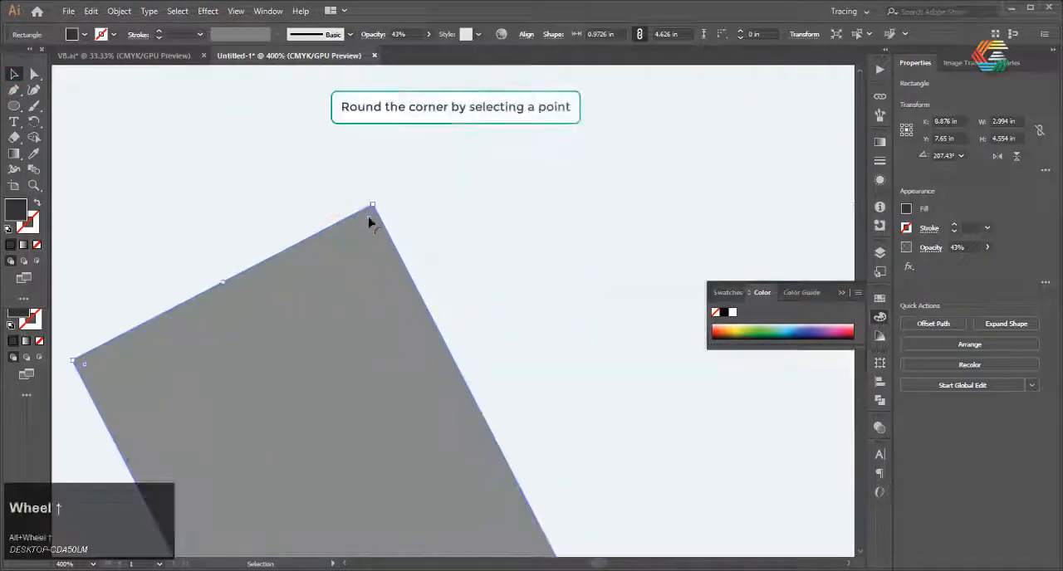
drag(369, 220, 266, 550)
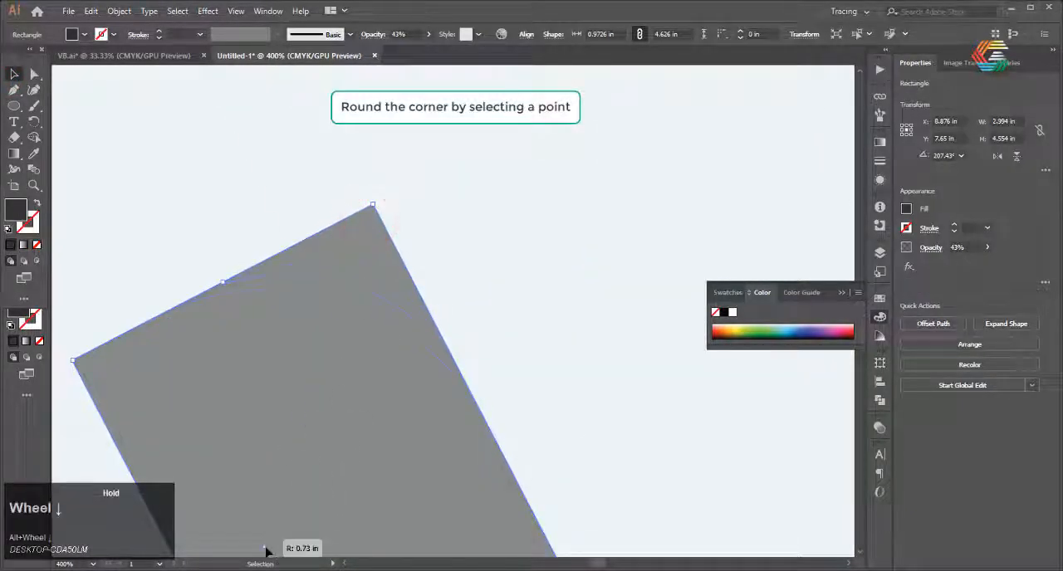
drag(266, 471, 265, 471)
scroll(299, 374, down, 3)
scroll(350, 353, up, 3)
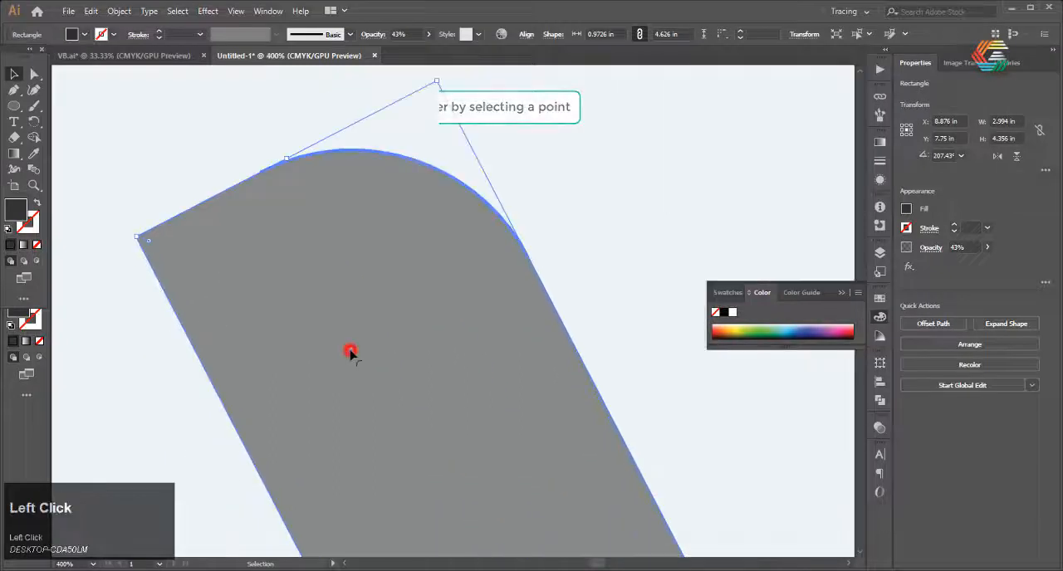
drag(350, 353, 273, 543)
scroll(291, 304, down, 3)
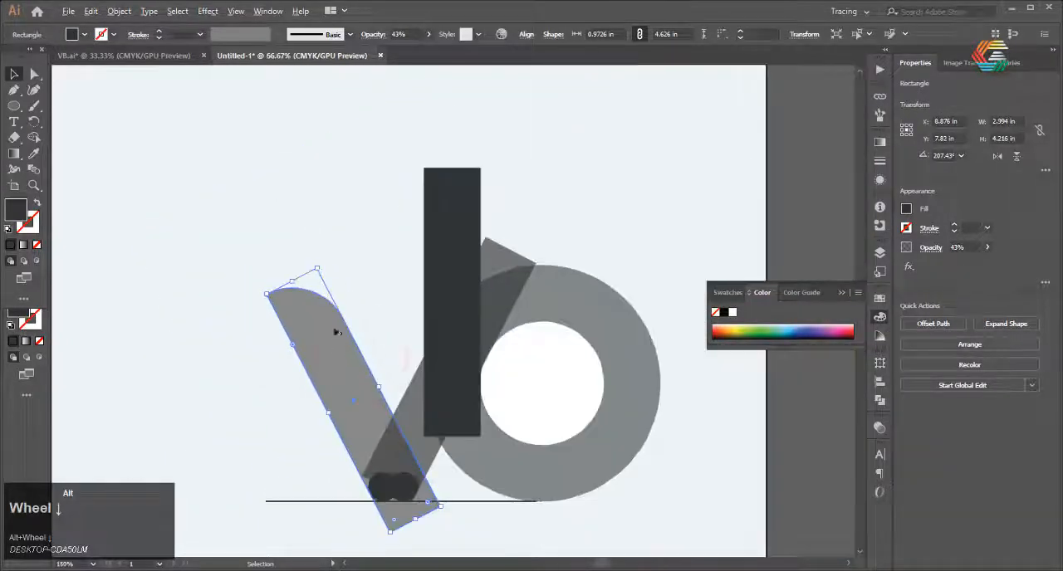
Round the upright bar's upper right corner to the largest possible radius and deselect the bar
click(13, 73)
click(449, 178)
scroll(449, 171, up, 3)
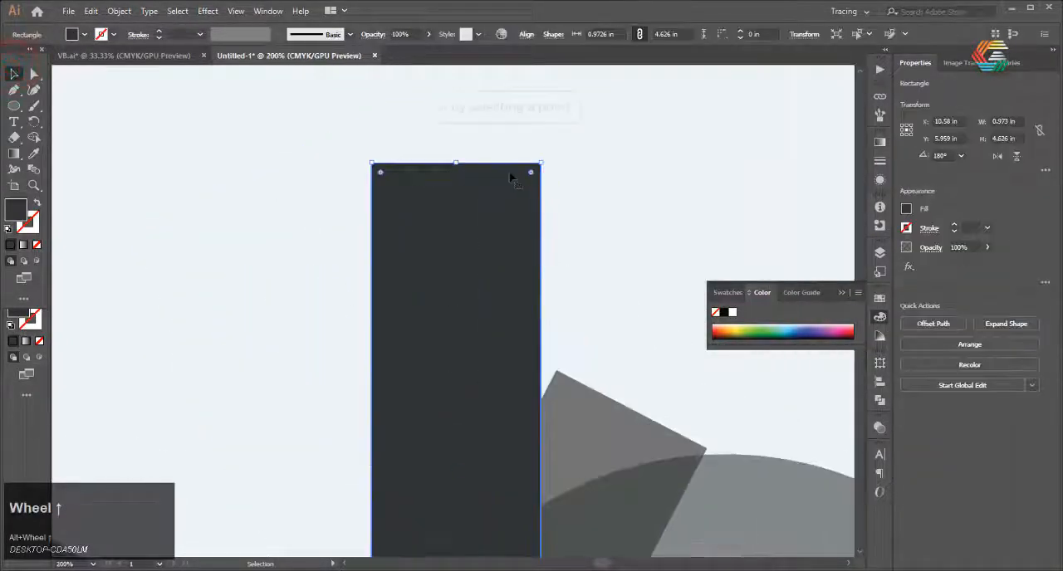
drag(532, 172, 230, 379)
scroll(455, 301, down, 4)
scroll(455, 300, up, 2)
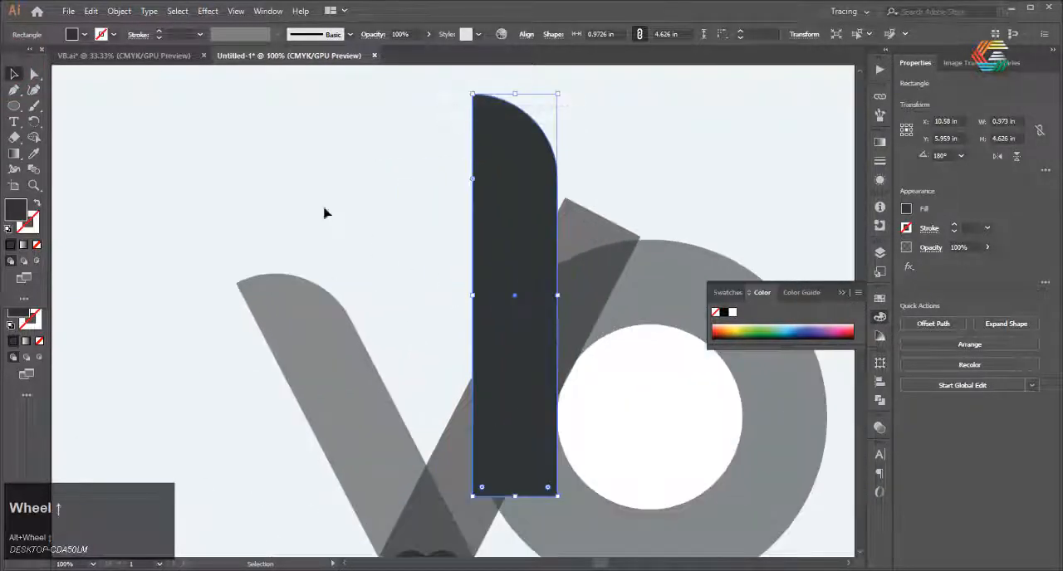
click(297, 174)
scroll(313, 116, down, 2)
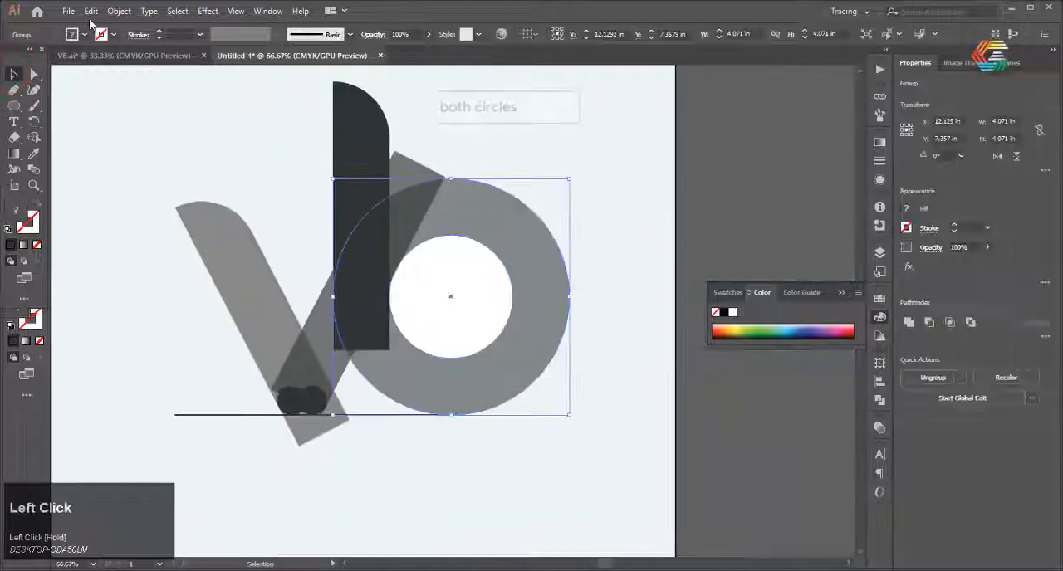
Group the grey and white circles, paste a copy in place and move it right, clear of the original
click(91, 11)
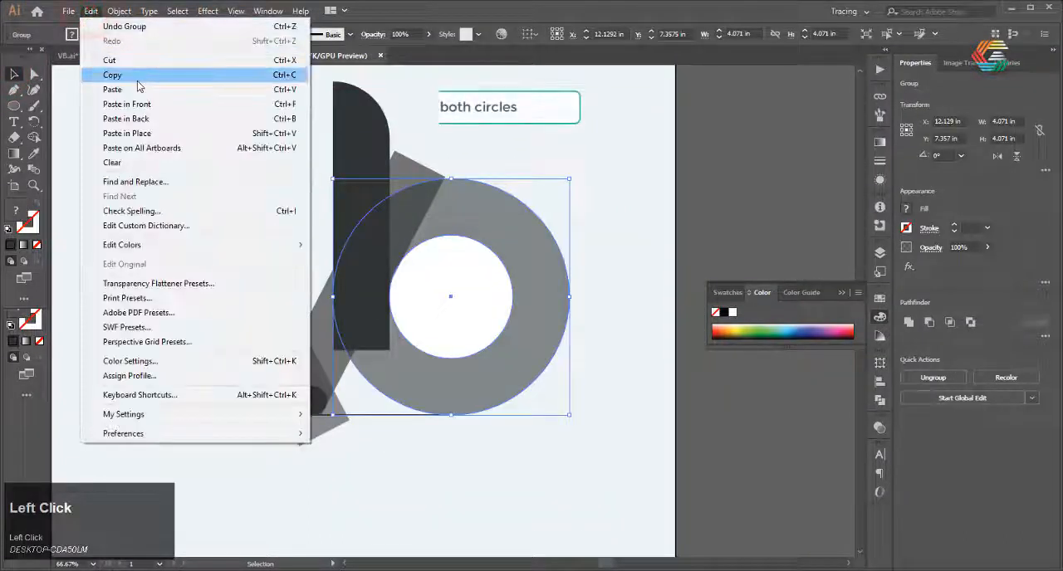
click(133, 75)
click(93, 11)
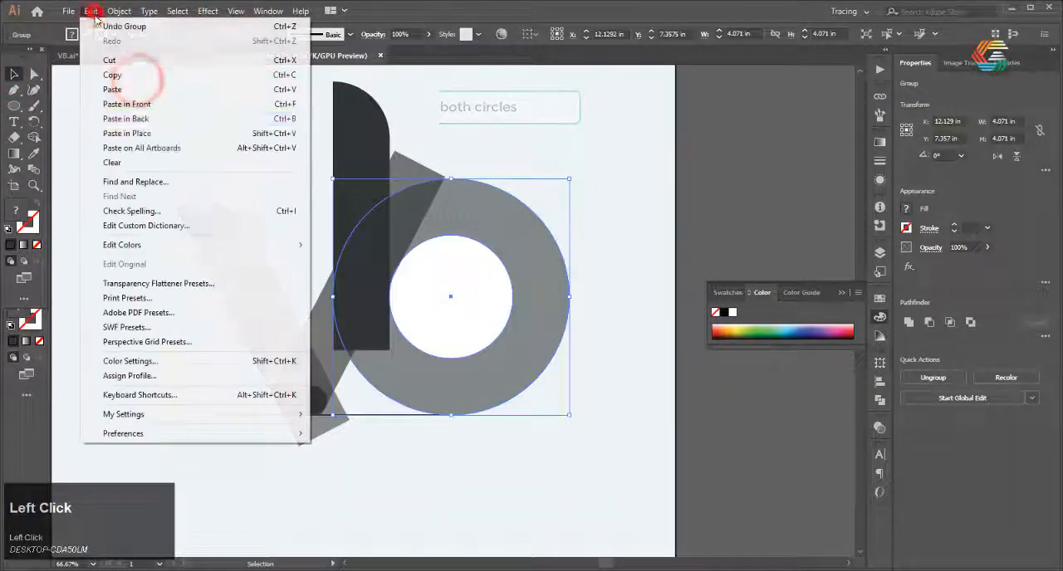
click(145, 132)
drag(514, 251, 785, 251)
scroll(657, 285, down, 1)
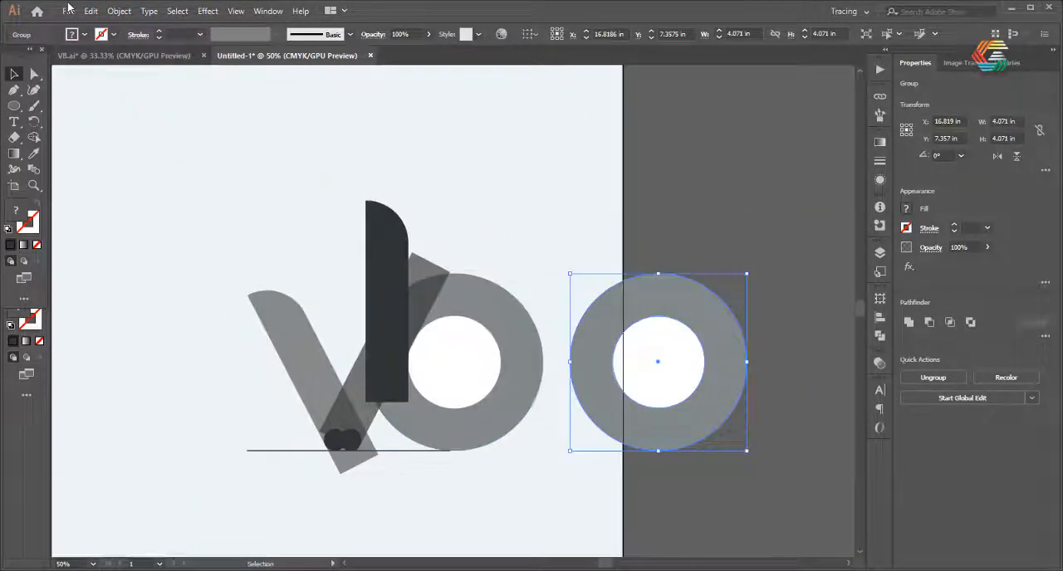
Offset the paths of the copied circle group by 0.2 in with miter joins and the preview enabled
click(118, 11)
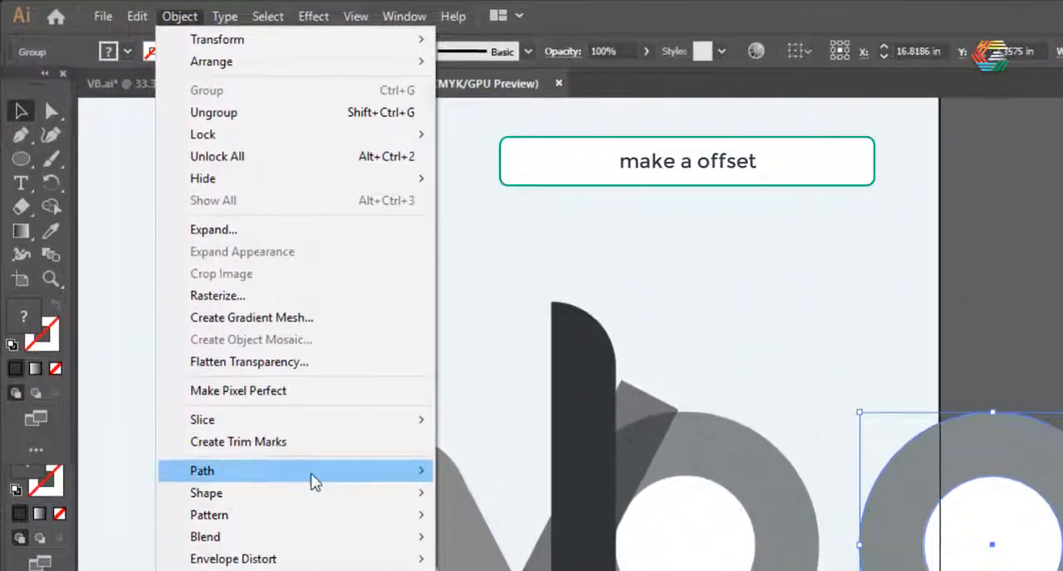
mouse_move(314, 478)
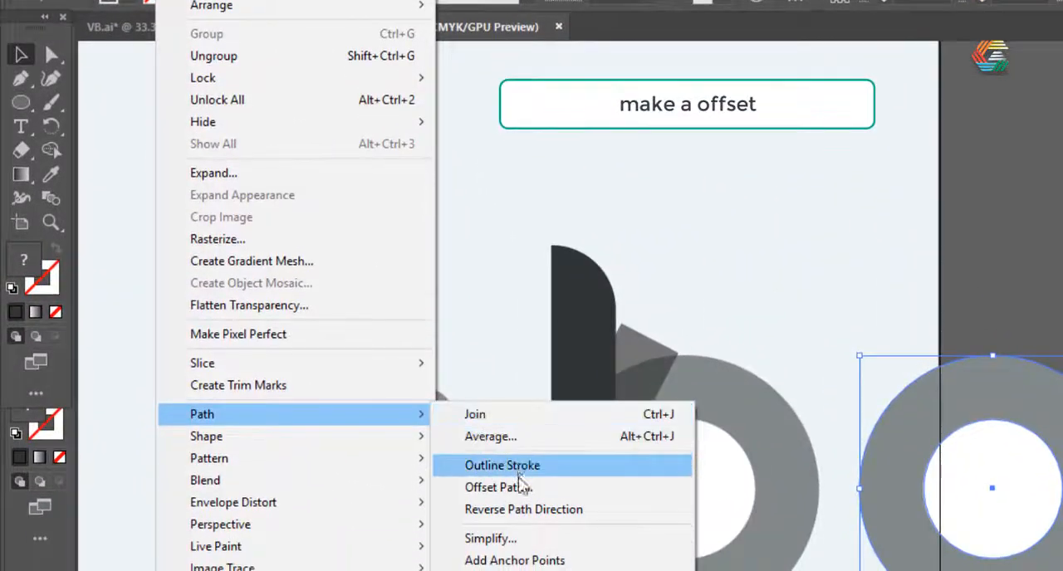
click(498, 487)
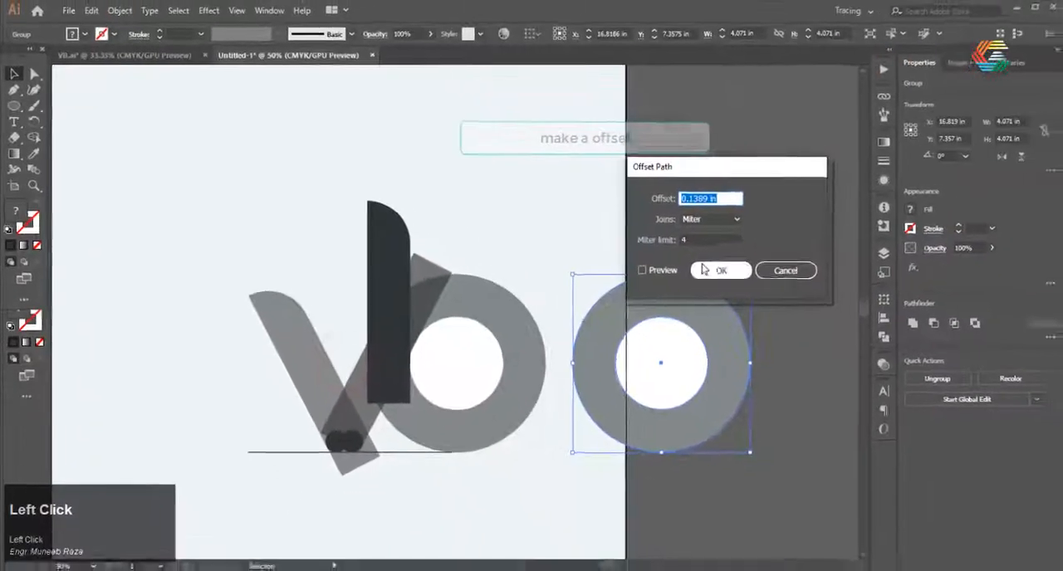
click(642, 270)
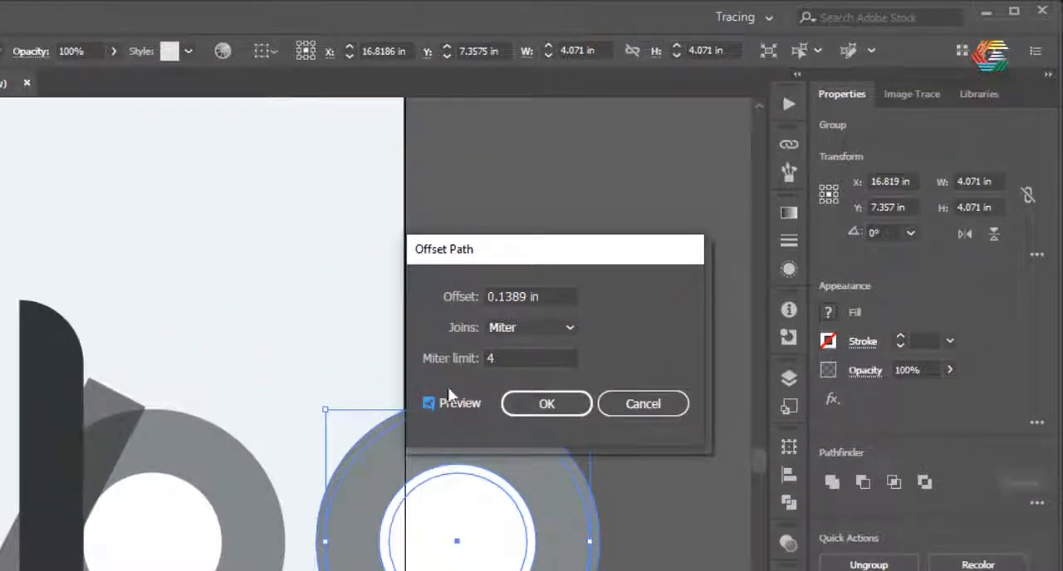
drag(529, 297, 497, 297)
text(2)
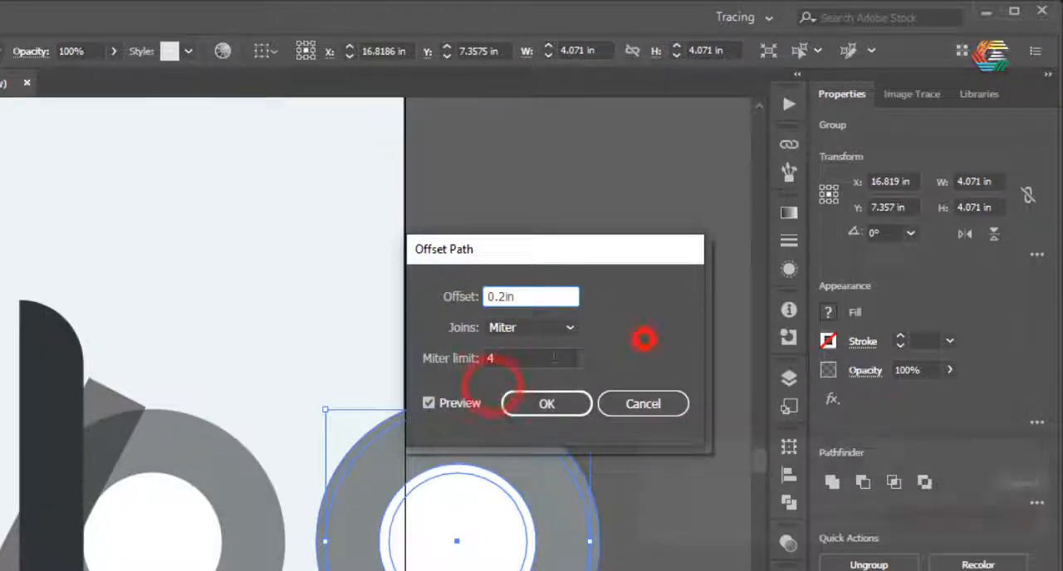
click(541, 401)
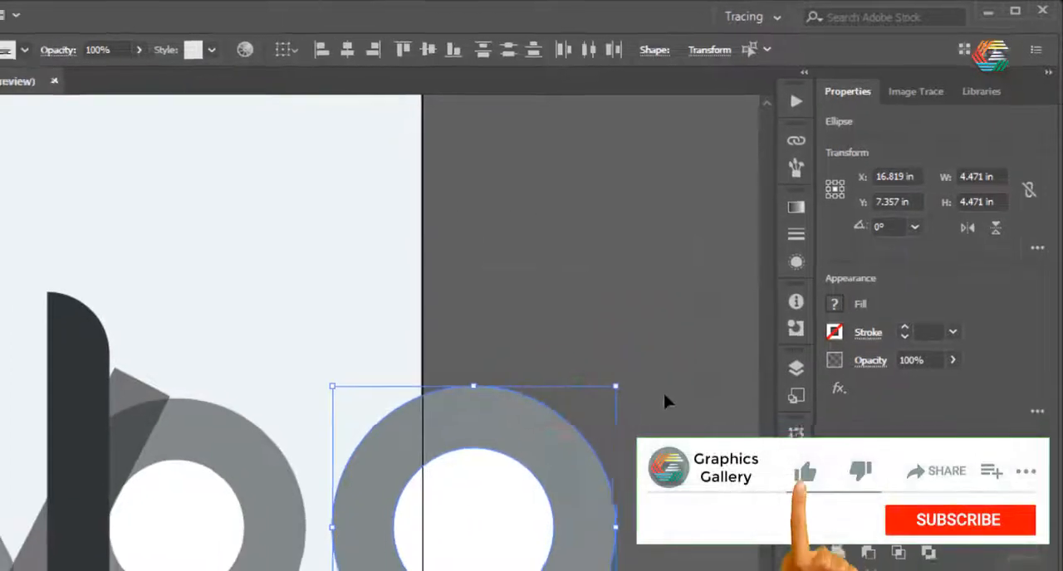
Move the copied circle group with its offset paths back, centred over the original circles, and deselect it
click(654, 407)
click(459, 534)
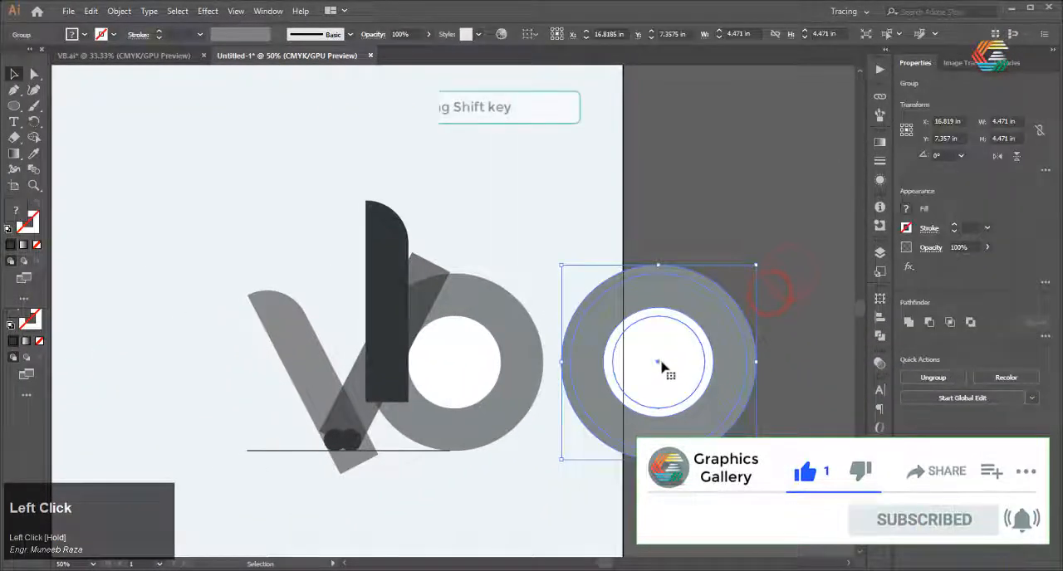
drag(656, 365, 456, 366)
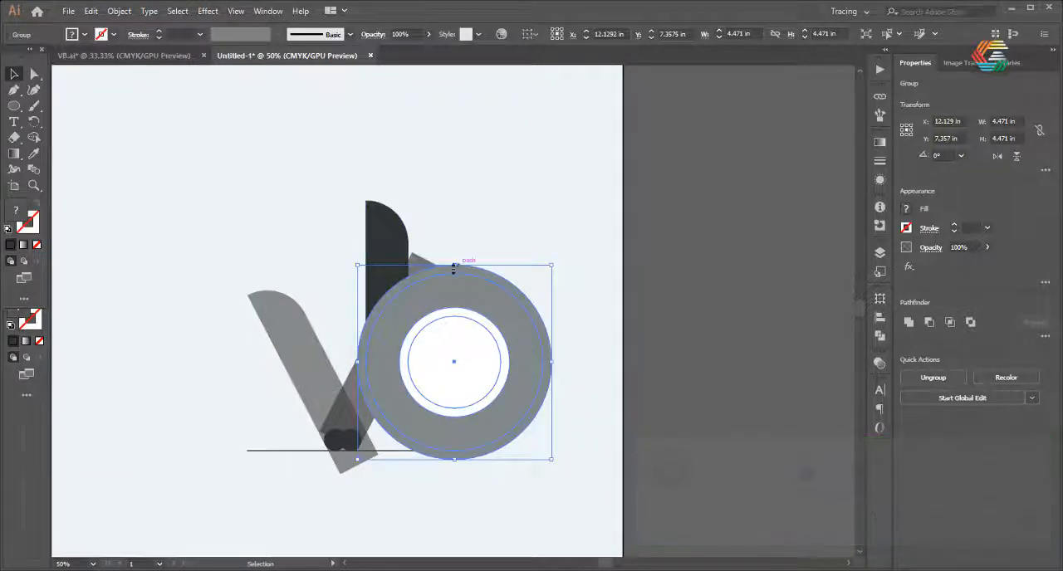
click(319, 232)
Fill the enlarged circle group with teal and deselect it
click(488, 270)
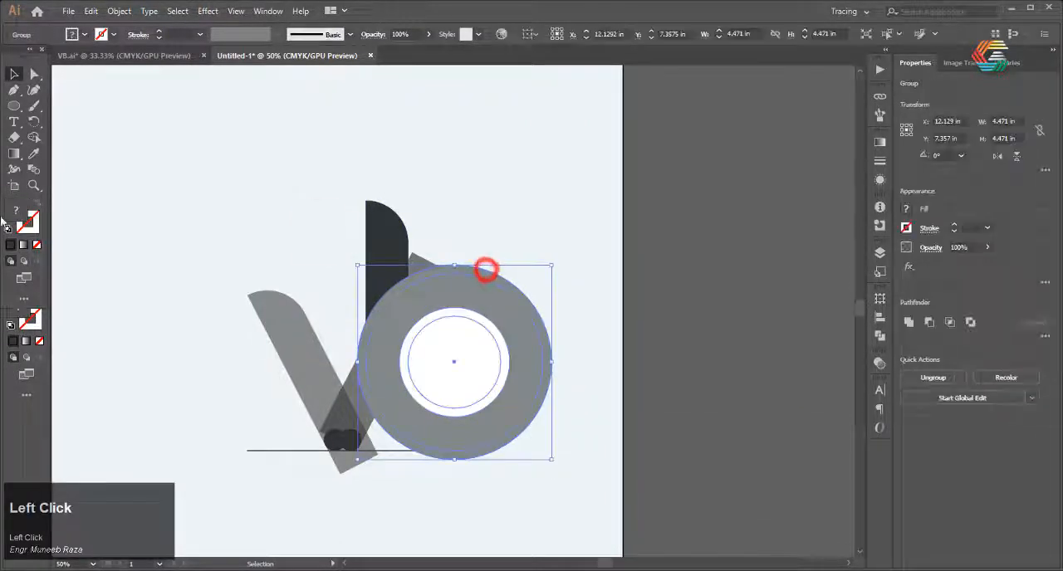
double_click(20, 202)
click(653, 238)
click(877, 159)
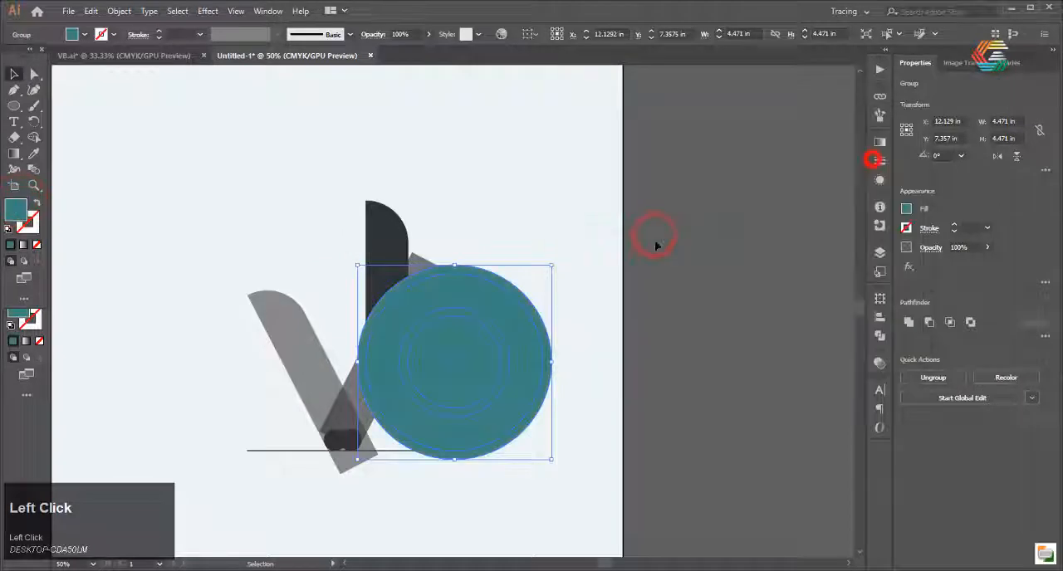
click(649, 254)
Select all the logo shapes and switch the document to outline view
scroll(325, 387, up, 1)
scroll(325, 387, down, 1)
drag(553, 235, 221, 444)
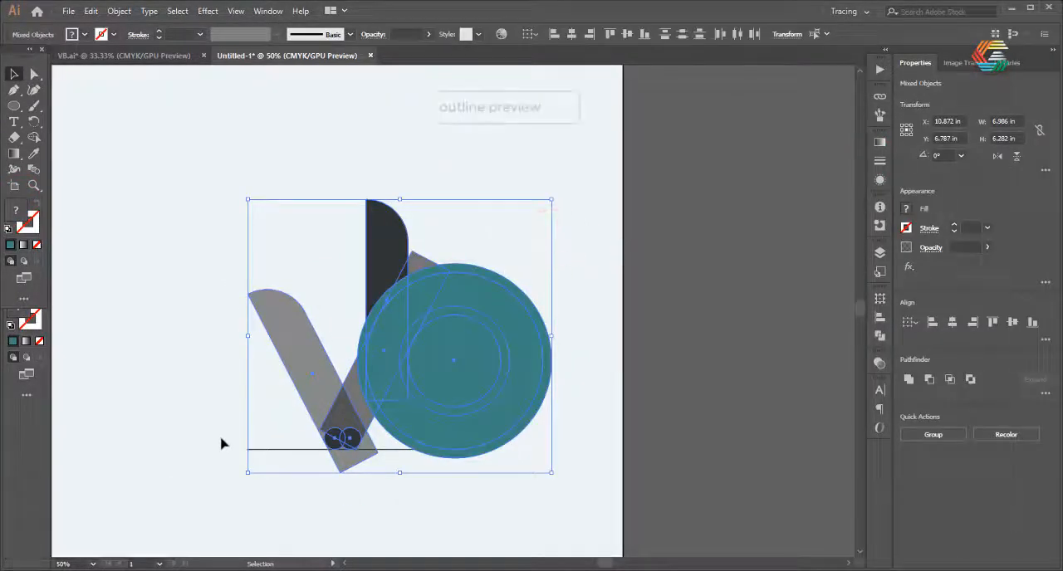
key(ctrl+y)
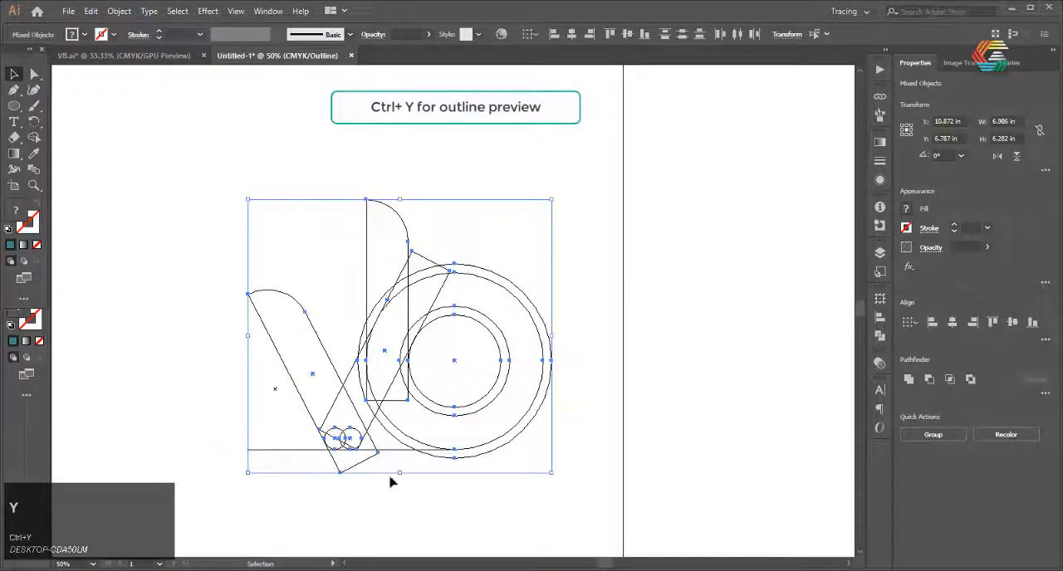
Return to the preview view and draw a rectangle about 0.37 by 0.71 in bridging the two small circles at the V's base
scroll(392, 482, up, 5)
scroll(340, 439, down, 4)
key(Escape)
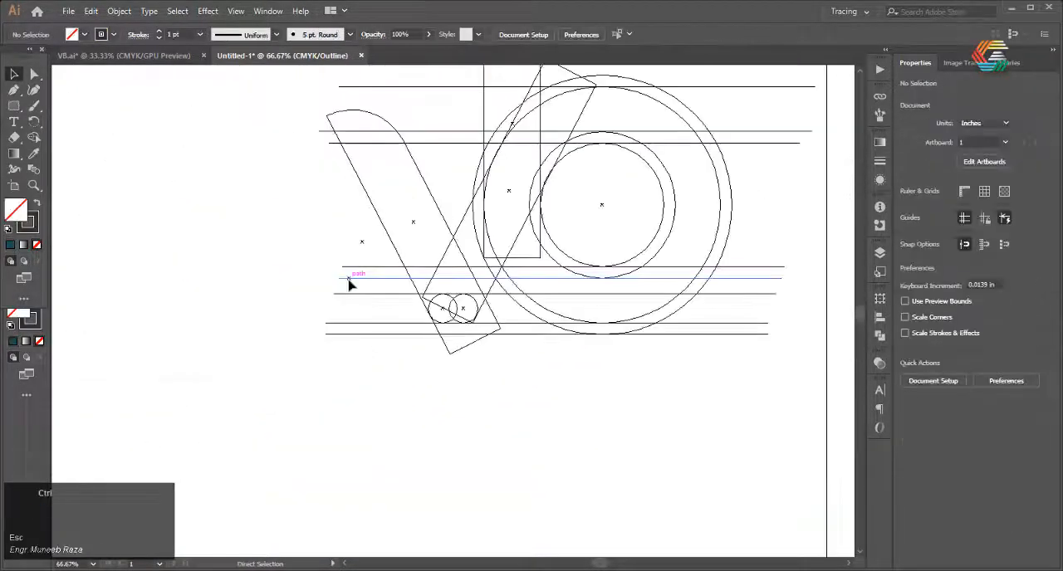
key(ctrl+y)
scroll(471, 344, up, 1)
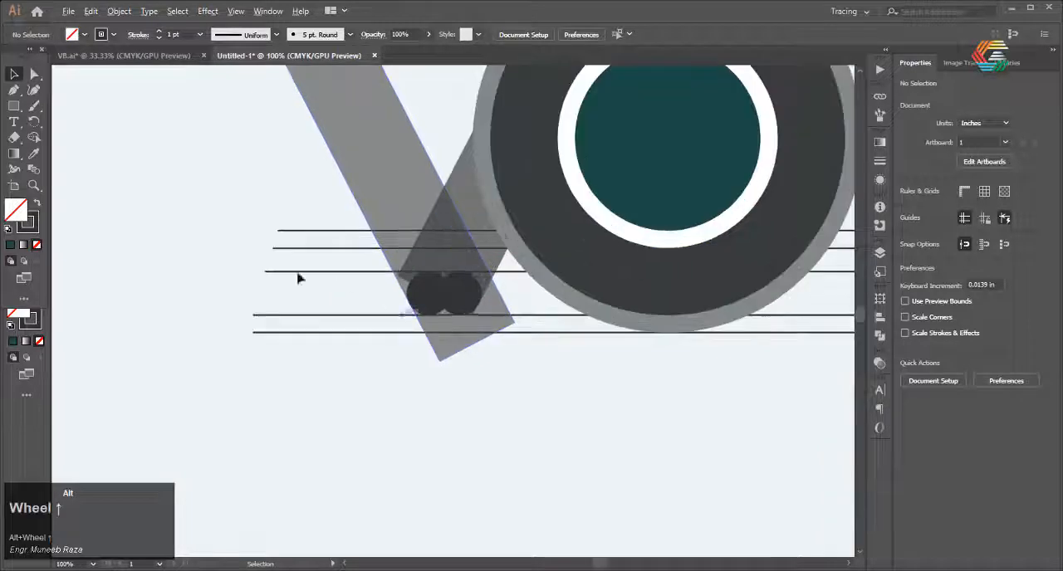
click(13, 105)
scroll(481, 327, up, 1)
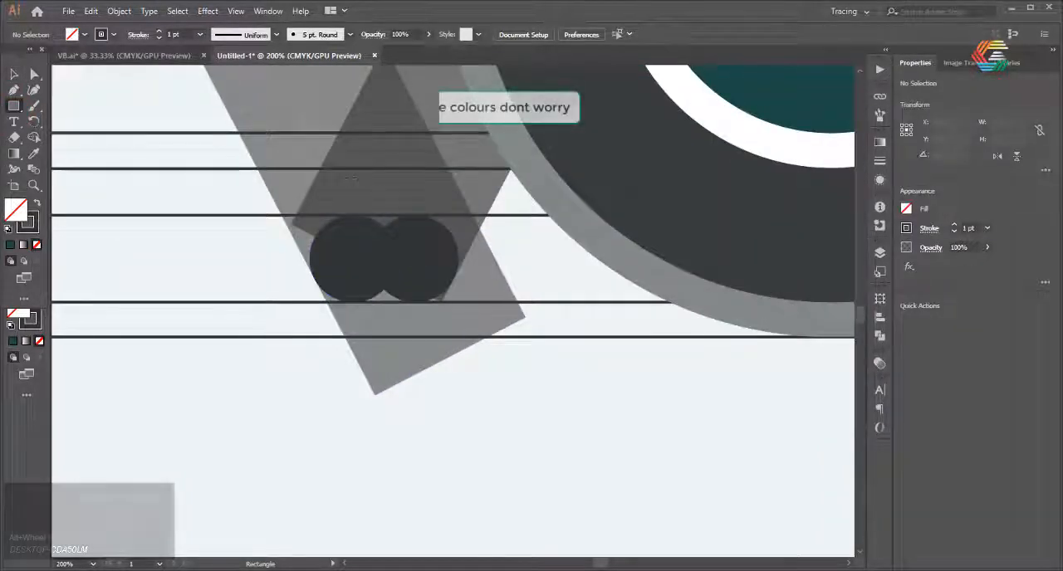
mouse_move(350, 179)
mouse_down()
mouse_move(414, 269)
mouse_move(415, 302)
mouse_up()
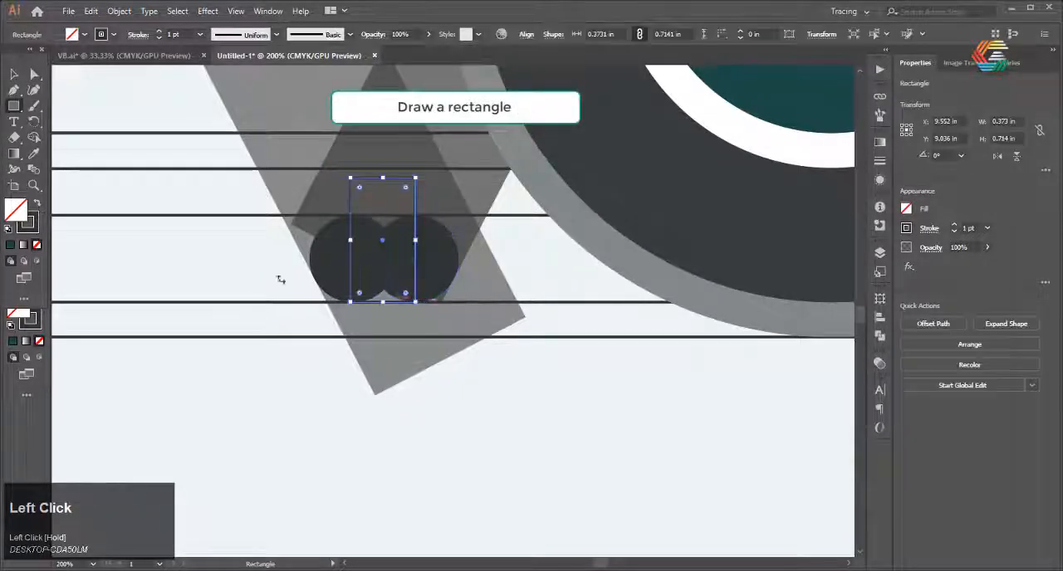
Give the bridging rectangle a light grey fill without a stroke and deselect it
click(35, 202)
double_click(11, 206)
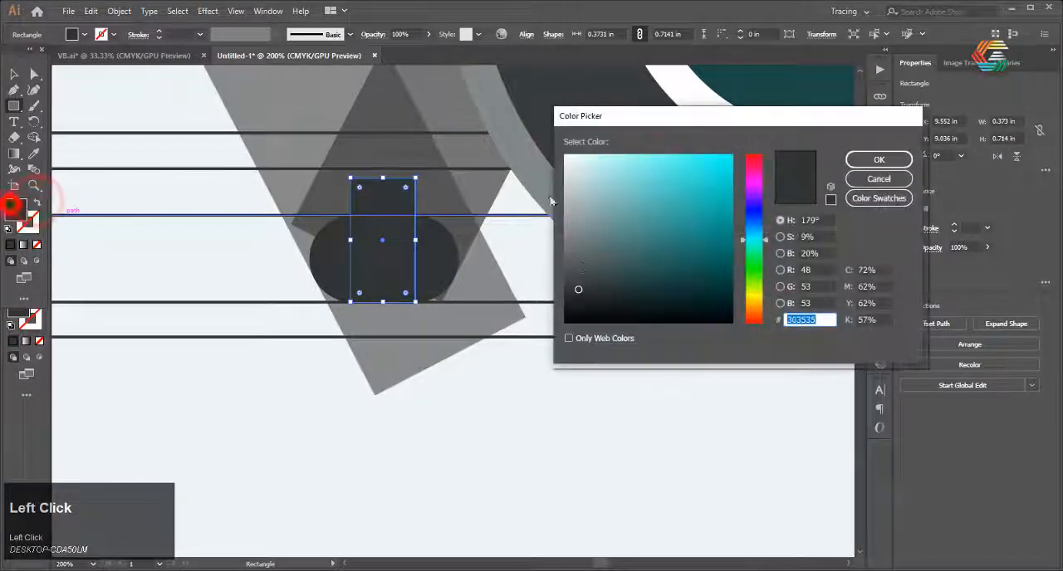
click(569, 189)
click(857, 160)
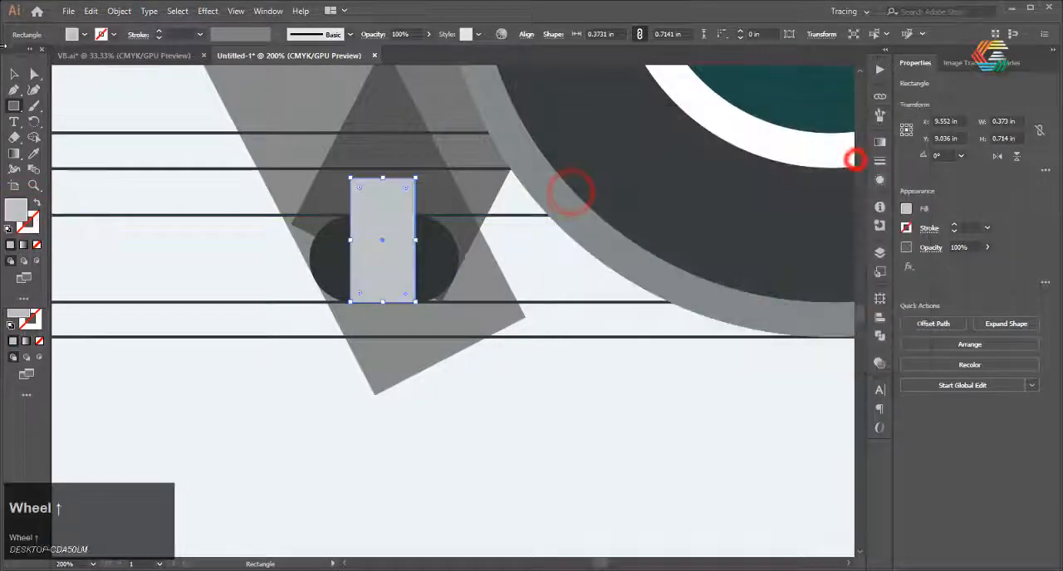
click(13, 76)
click(175, 401)
Lower the bridging rectangle's opacity to 43% and deselect it
scroll(175, 399, down, 3)
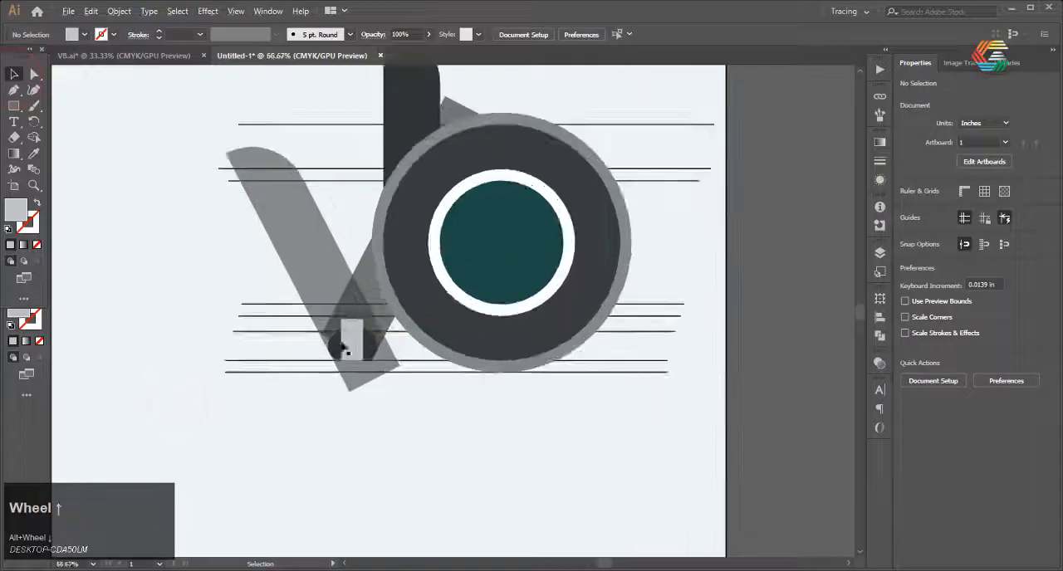
click(351, 332)
click(987, 247)
click(777, 392)
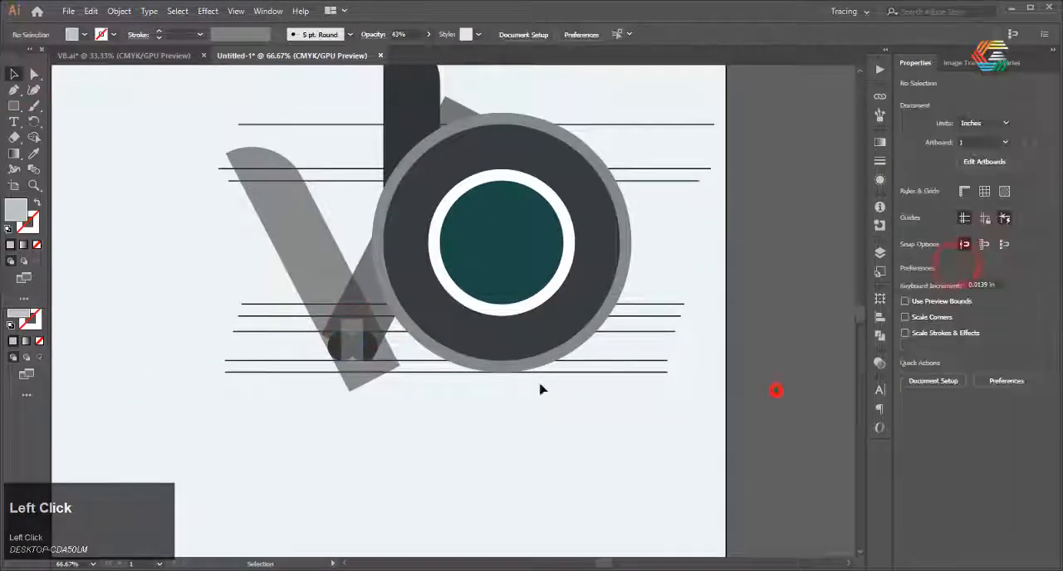
Select all logo shapes together with the guide lines and start the Shape Builder in outline view
scroll(307, 379, up, 2)
scroll(346, 353, down, 3)
drag(534, 116, 238, 434)
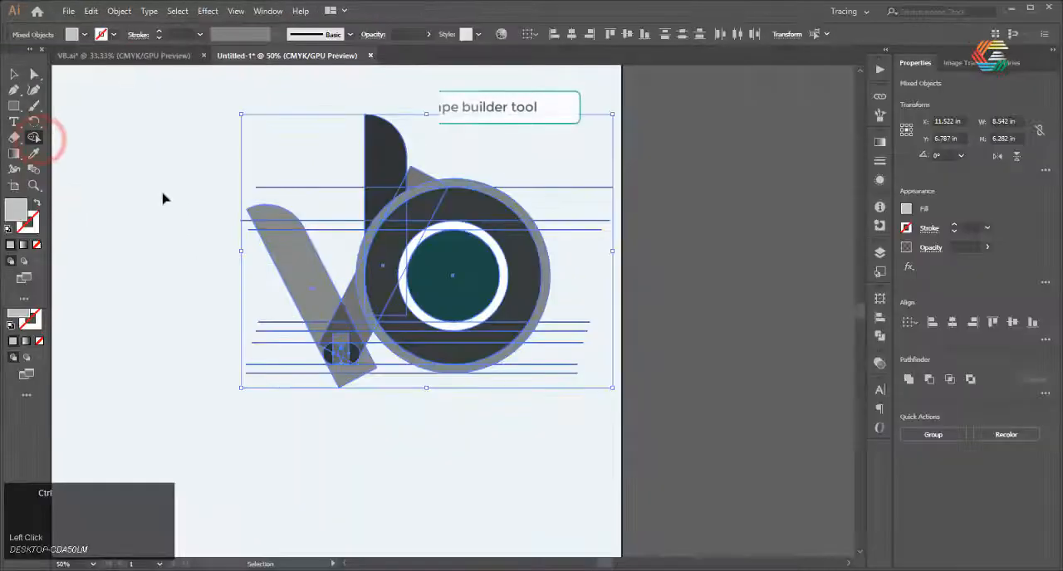
key(ctrl+y)
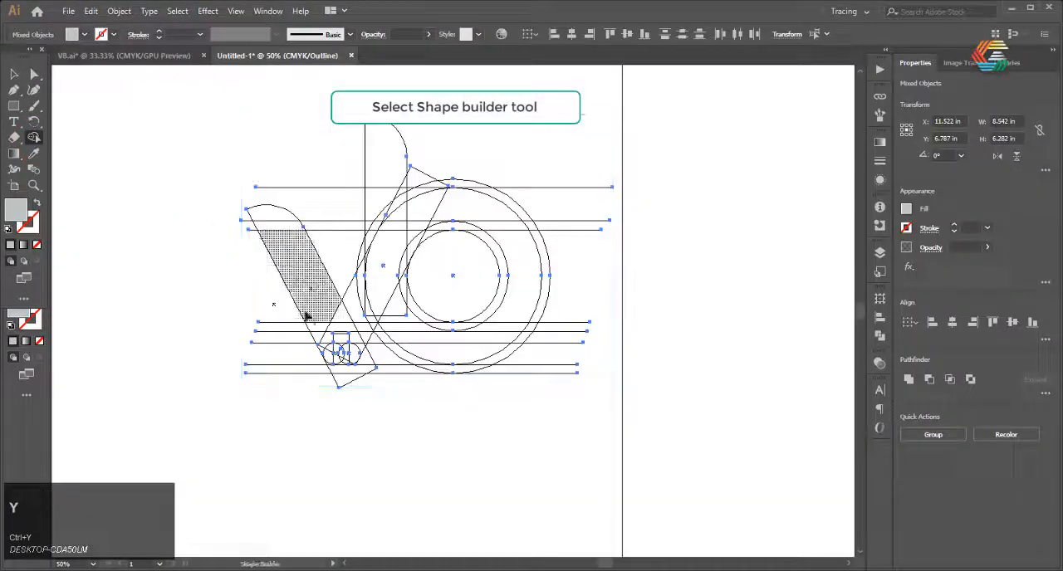
Merge the sections of the V's left bar down to the guide line above the two small circles
scroll(297, 368, up, 1)
drag(266, 169, 356, 308)
scroll(318, 220, up, 2)
mouse_move(318, 220)
mouse_down()
mouse_move(371, 264)
mouse_move(344, 277)
mouse_move(317, 233)
mouse_move(335, 295)
mouse_move(390, 298)
mouse_move(365, 314)
mouse_up()
scroll(323, 308, up, 2)
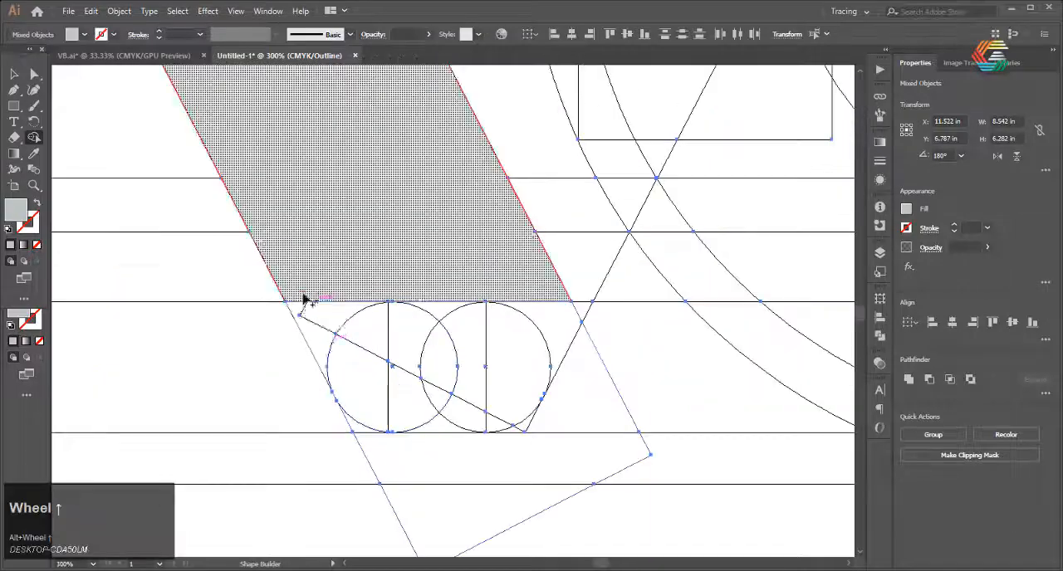
Merge the small circles, the bridging rectangle and the overlapping bar sections into the V's rounded base
drag(301, 300, 325, 337)
mouse_move(352, 304)
mouse_down()
mouse_move(378, 343)
mouse_move(430, 317)
mouse_up()
drag(507, 297, 500, 342)
alt+click(547, 418)
drag(547, 418, 455, 449)
mouse_move(415, 365)
mouse_down()
mouse_move(368, 379)
mouse_move(443, 379)
mouse_move(460, 414)
mouse_move(482, 420)
mouse_move(503, 404)
mouse_up()
scroll(326, 278, down, 1)
Delete the leftover slivers around the V's rounded base and the bar corner protruding below it
drag(391, 368, 398, 376)
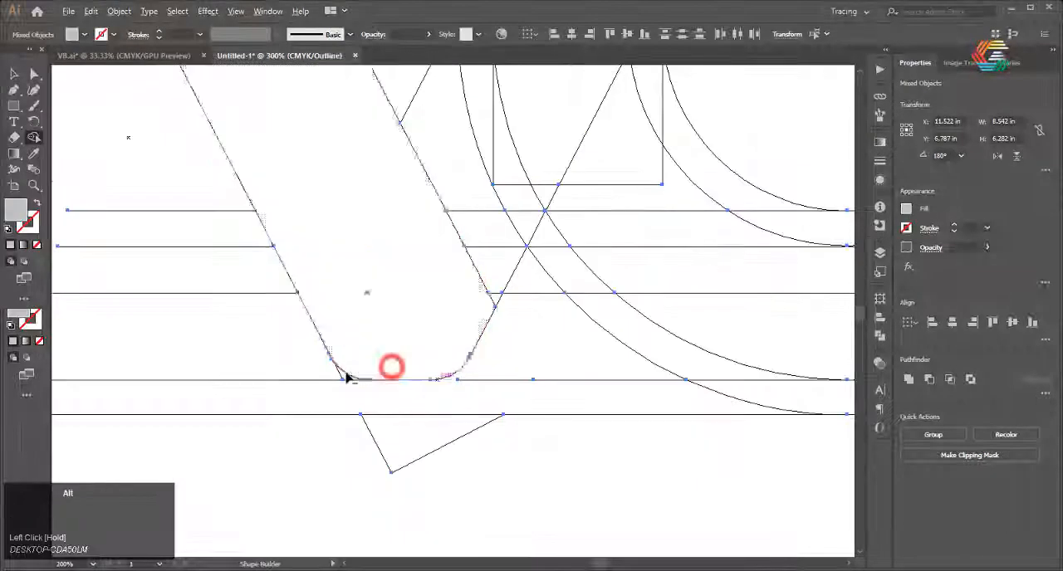
scroll(343, 373, up, 1)
scroll(321, 372, down, 1)
drag(326, 370, 338, 378)
drag(323, 419, 324, 425)
drag(387, 406, 433, 469)
scroll(299, 416, down, 2)
scroll(357, 356, up, 1)
Merge the lower sections of the right diagonal bar into the V
mouse_move(339, 266)
mouse_down()
mouse_move(387, 347)
mouse_move(431, 349)
mouse_up()
scroll(401, 358, up, 4)
drag(332, 292, 332, 293)
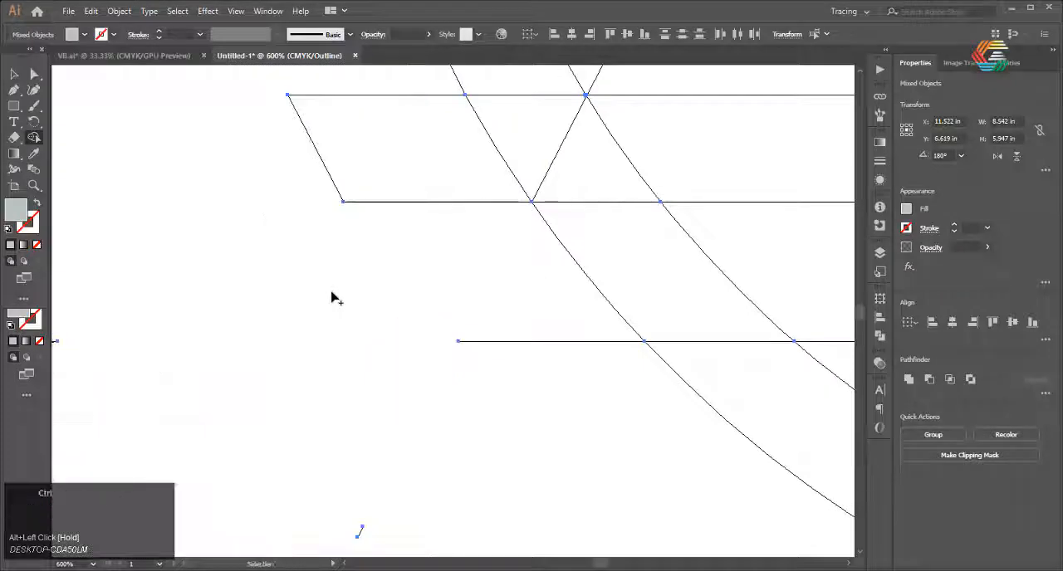
key(ctrl+z)
mouse_move(419, 361)
mouse_down()
mouse_move(433, 329)
mouse_move(419, 170)
mouse_up()
scroll(368, 356, down, 5)
scroll(355, 338, down, 4)
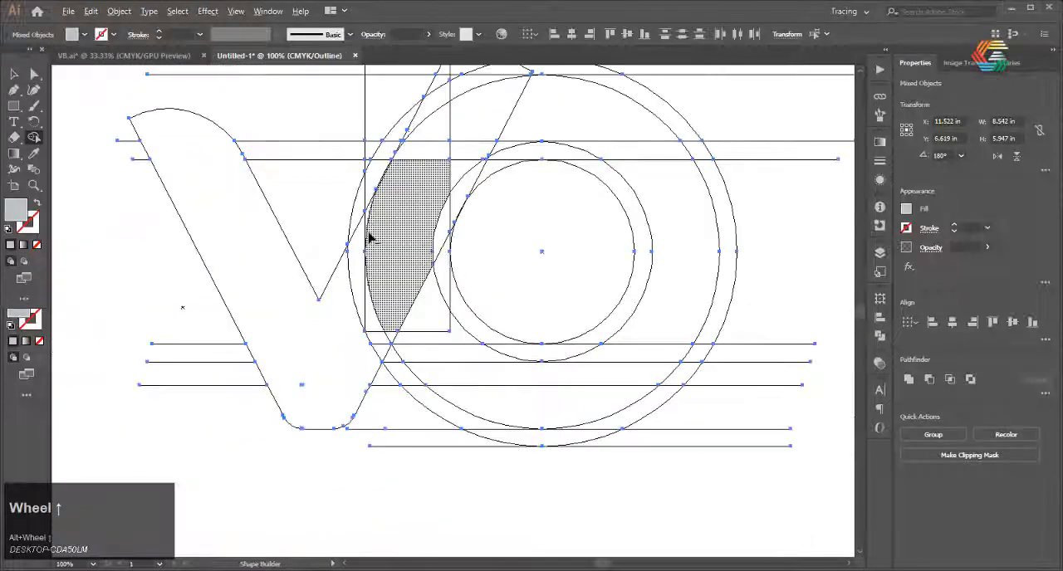
Delete the outer offset-ring sections crossing the diagonal and the upright bar to cut a gap there
scroll(370, 260, up, 2)
drag(379, 248, 411, 197)
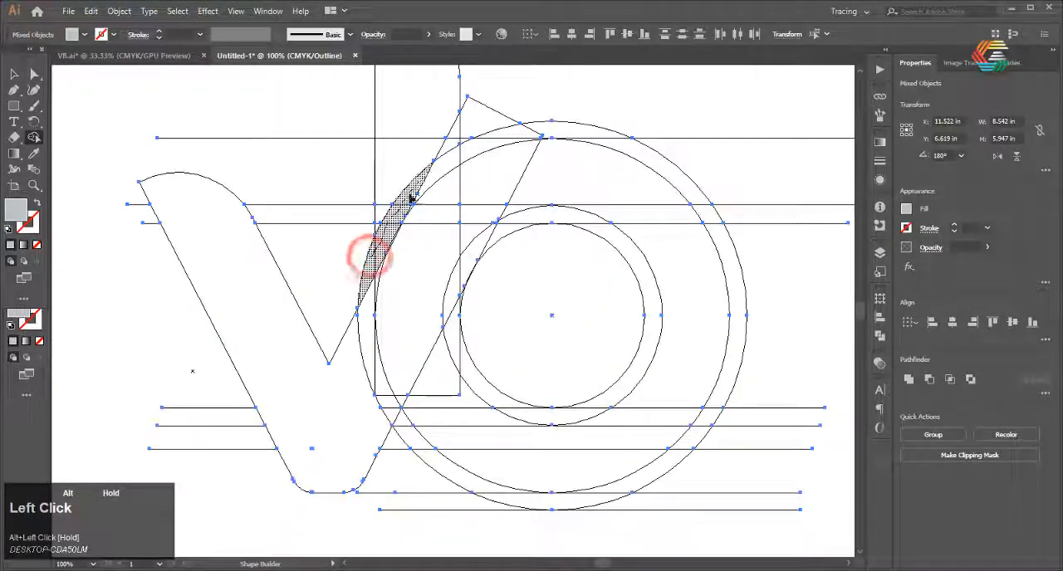
mouse_move(460, 164)
mouse_down()
mouse_move(517, 135)
mouse_move(456, 171)
mouse_up()
scroll(456, 171, down, 1)
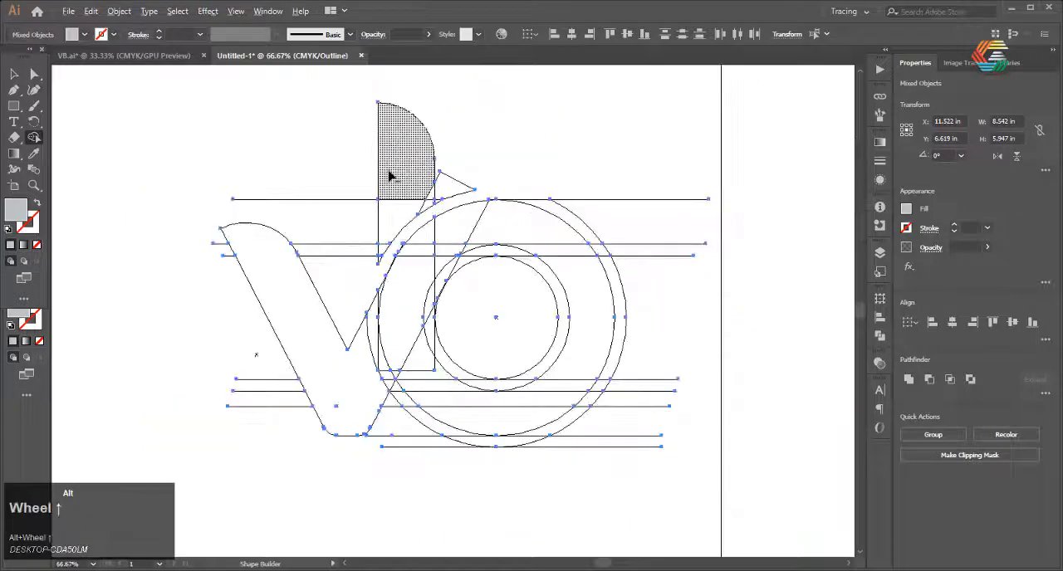
Merge the upright bar's sections into one stem and delete the leftover diagonal tip beside it
scroll(381, 251, up, 6)
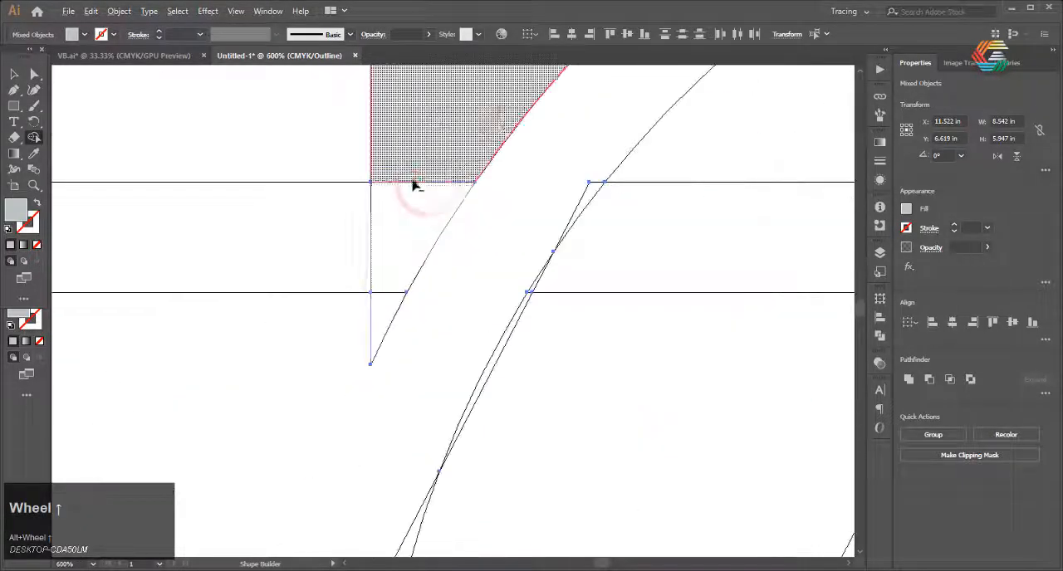
scroll(380, 300, down, 4)
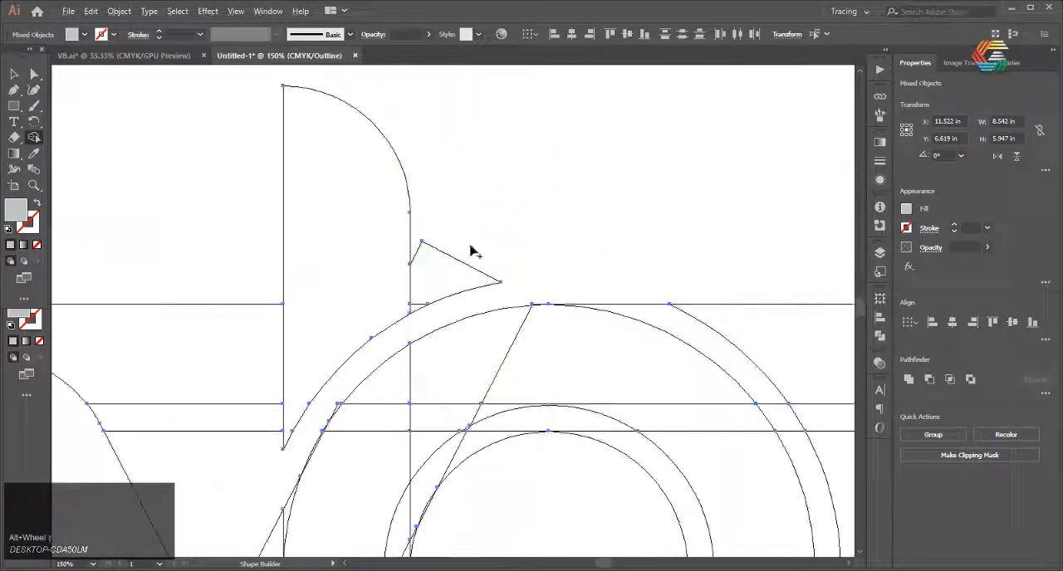
scroll(451, 238, down, 3)
scroll(451, 238, up, 3)
drag(456, 226, 446, 280)
scroll(424, 274, down, 3)
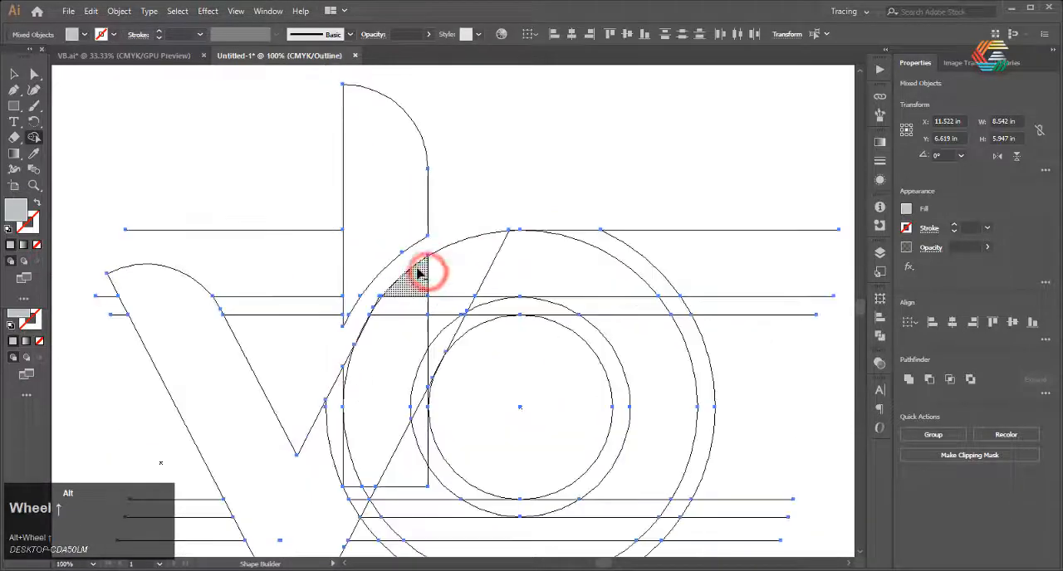
Merge the V's right arm with the overlapping sections on the ring's left side
scroll(349, 332, up, 2)
drag(316, 444, 348, 384)
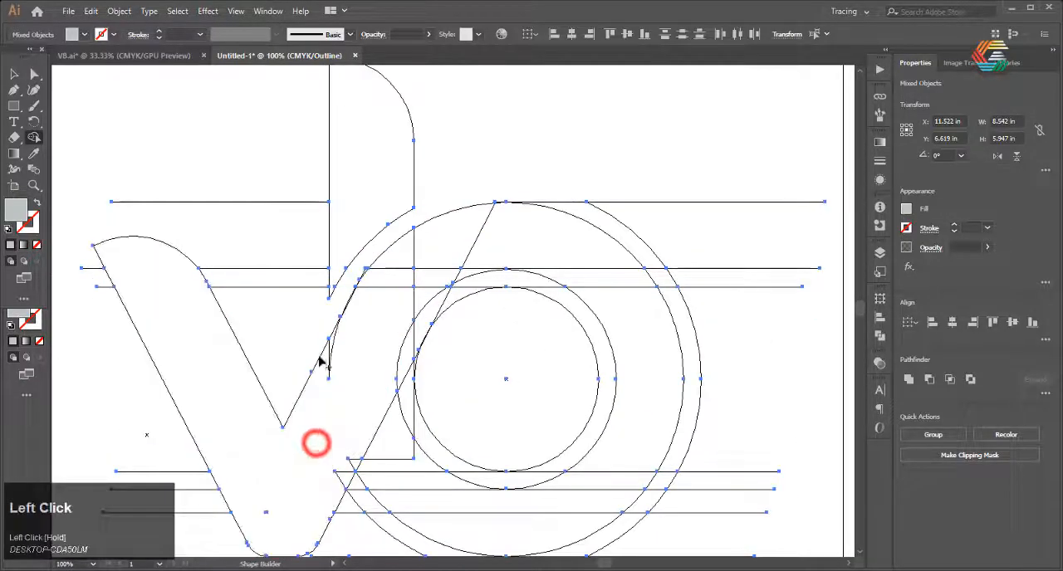
scroll(321, 364, up, 2)
drag(330, 349, 367, 304)
scroll(332, 333, down, 2)
scroll(344, 440, up, 2)
drag(322, 443, 351, 383)
scroll(315, 322, down, 1)
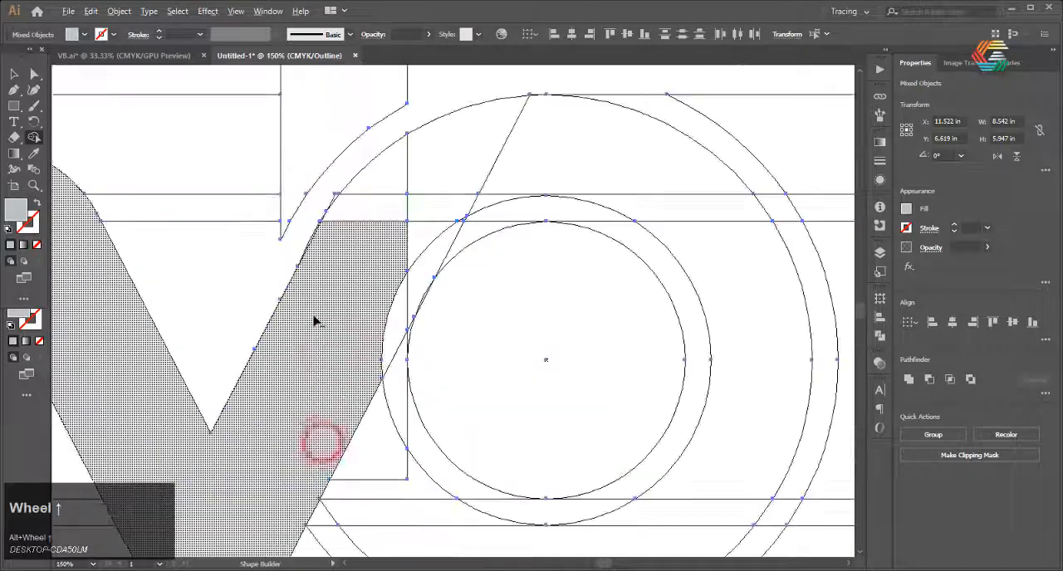
scroll(332, 305, down, 2)
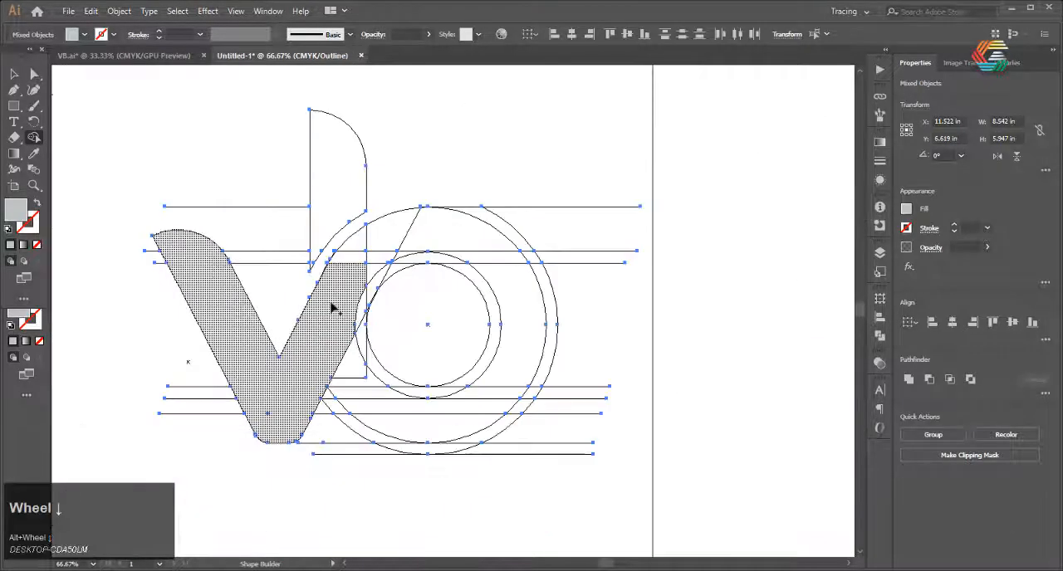
Merge the remaining ring sections with the V and delete the outer offset strip beneath the ring
click(360, 297)
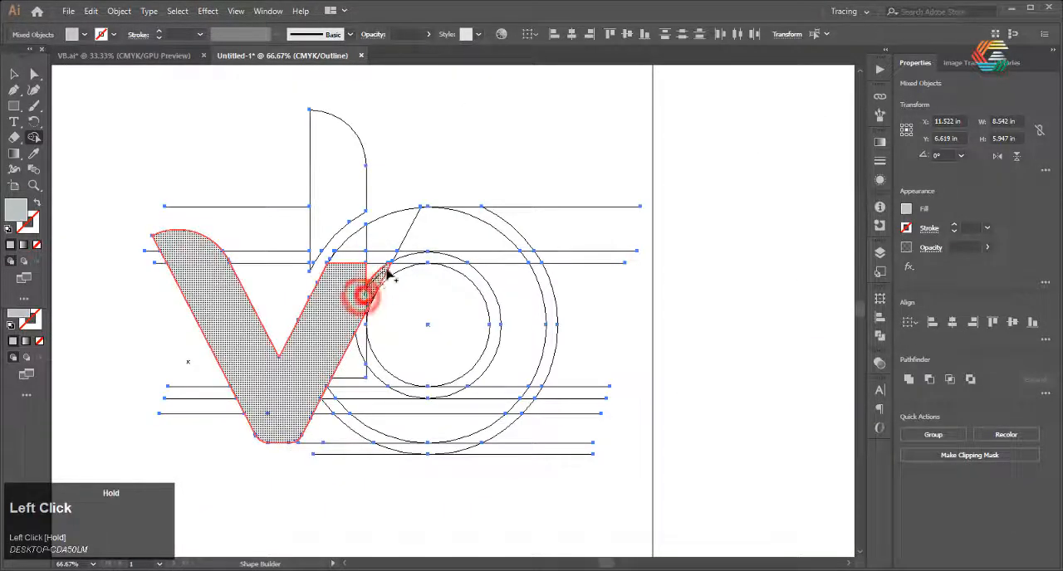
mouse_move(363, 249)
mouse_down()
mouse_move(475, 275)
mouse_move(502, 386)
mouse_move(487, 407)
mouse_move(393, 421)
mouse_move(354, 374)
mouse_move(359, 357)
mouse_move(408, 396)
mouse_up()
scroll(391, 373, down, 1)
scroll(448, 430, up, 1)
alt+click(456, 436)
alt+click(532, 436)
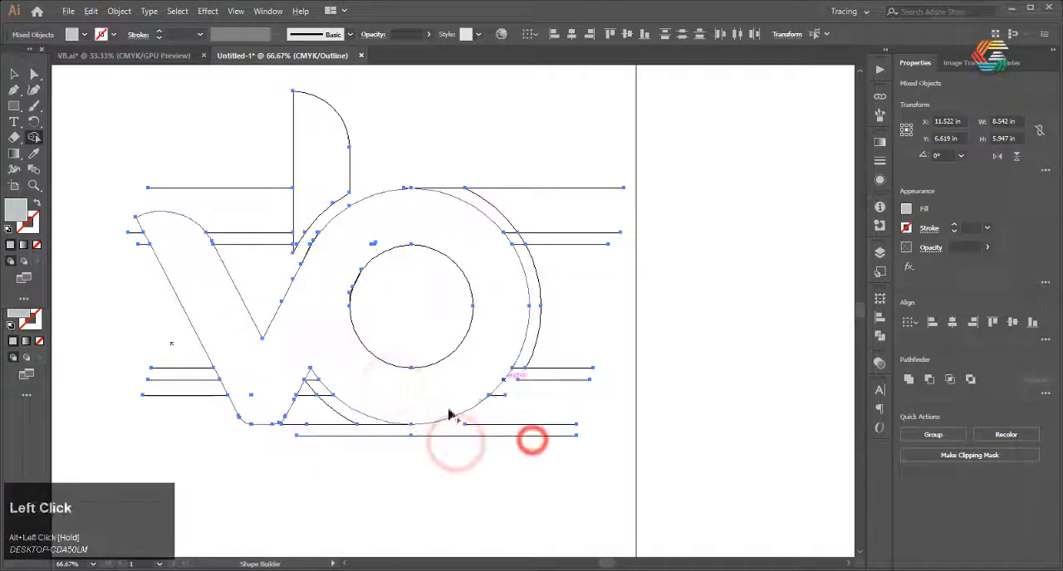
Clean up the thin sliver along the ring's inner edge with the Shape Builder
scroll(373, 360, up, 6)
click(363, 280)
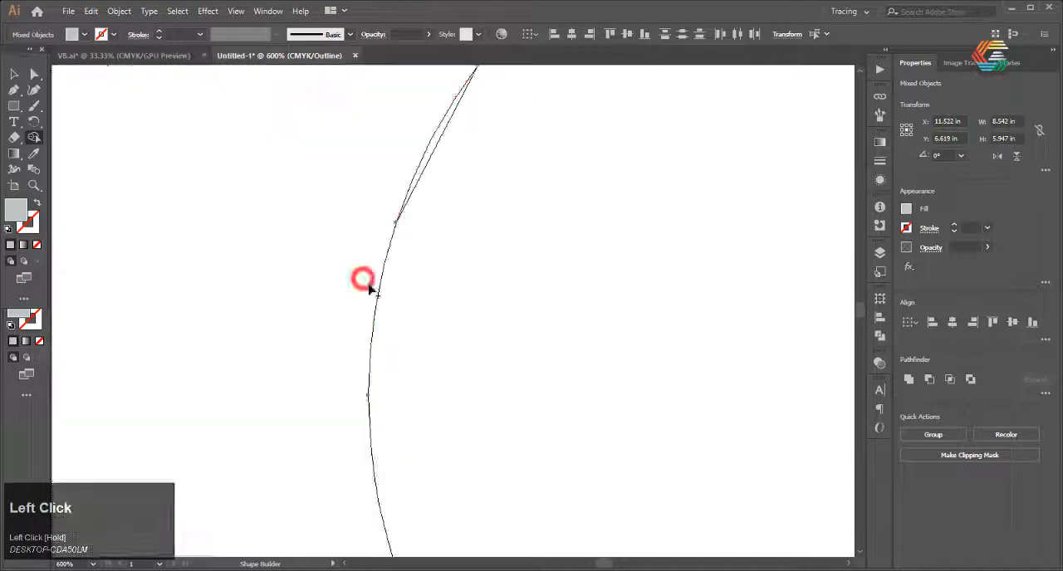
scroll(391, 230, down, 1)
click(406, 225)
scroll(415, 249, down, 5)
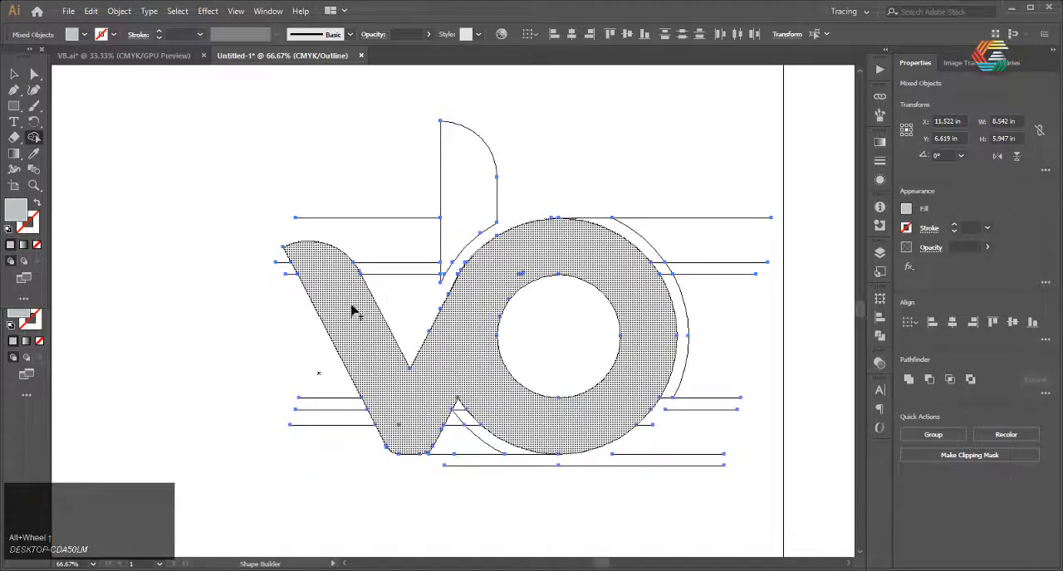
Return to the preview view and move the merged V-and-ring shape and the stem clear of the leftover lines
key(v)
click(222, 193)
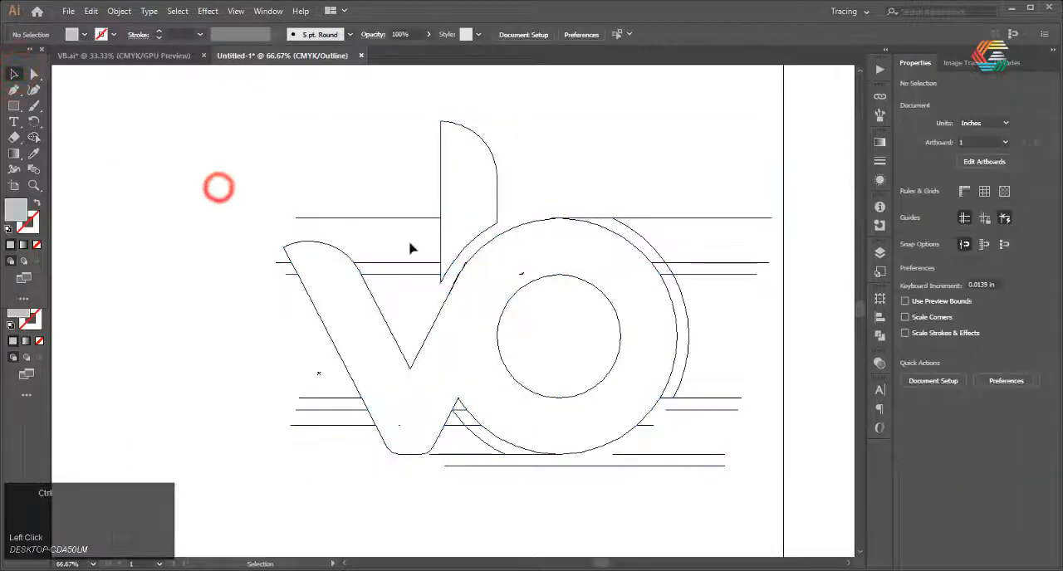
key(ctrl+y)
key(ctrl+z)
shift+click(488, 220)
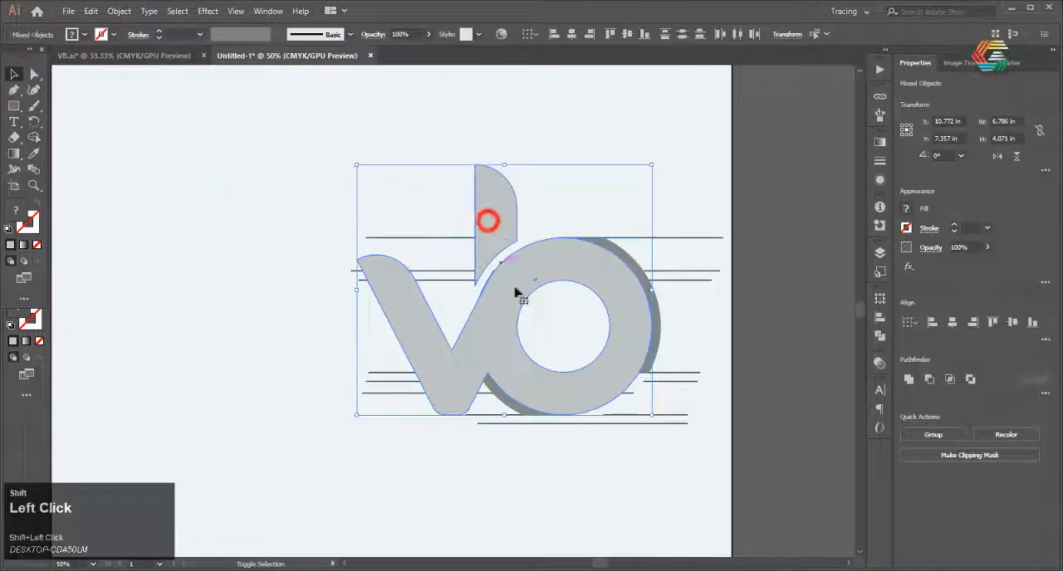
drag(509, 298, 209, 311)
Fill the merged V-and-ring shape and the stem with black
scroll(430, 356, up, 1)
click(514, 143)
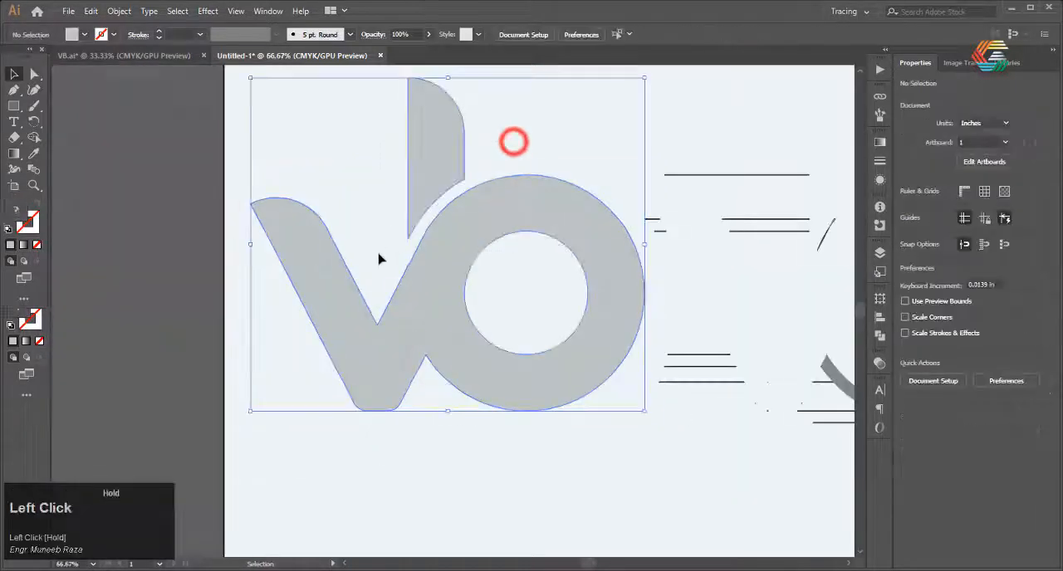
double_click(11, 213)
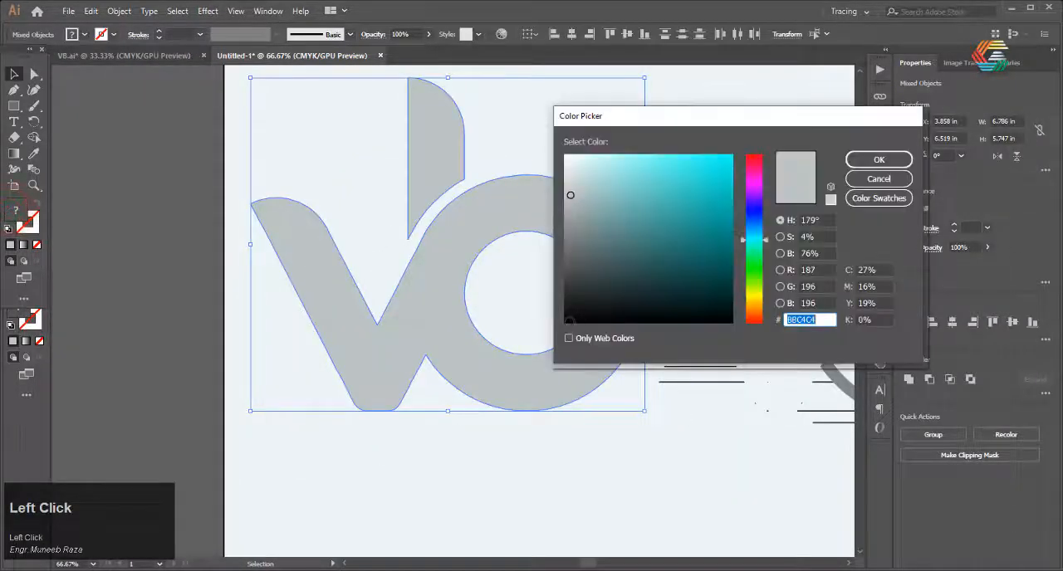
click(848, 159)
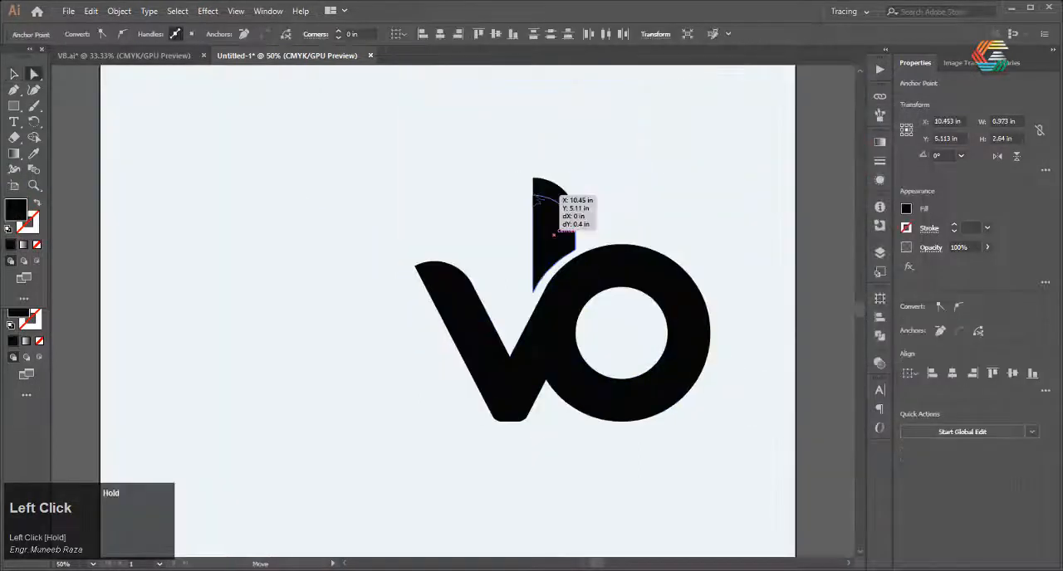
Shorten the upright stem to about 2.37 in tall by lowering its top anchor points, and deselect it
drag(540, 194, 528, 194)
click(17, 74)
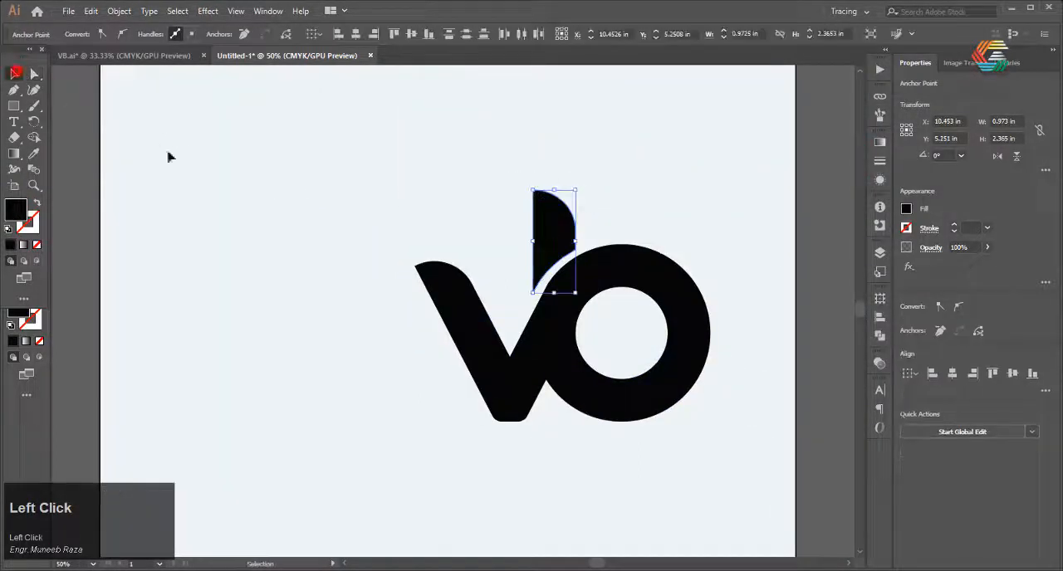
click(280, 207)
scroll(279, 207, down, 3)
scroll(471, 319, up, 3)
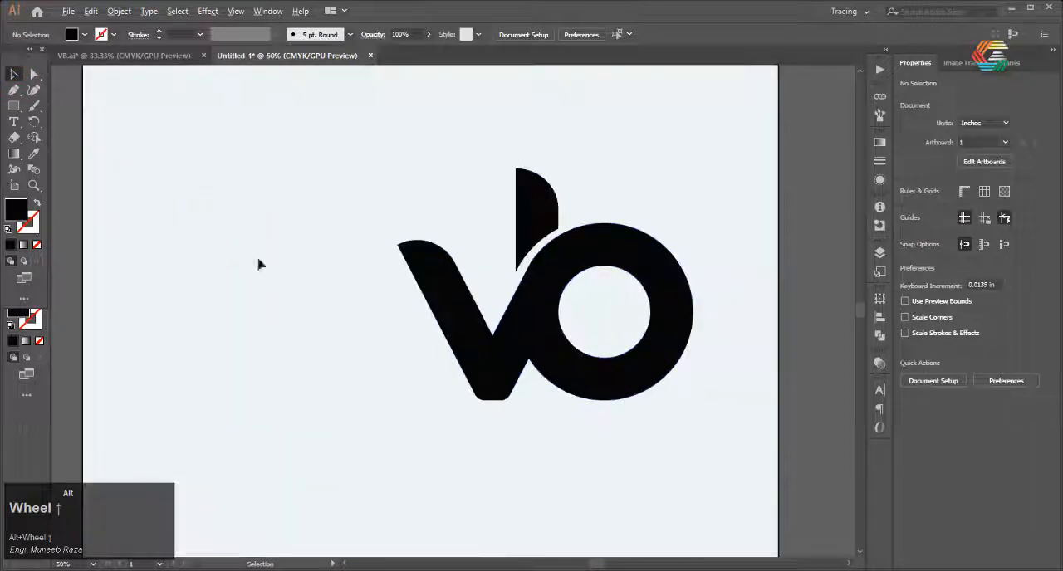
Draw a black square about 2.38 in wide on the empty area beside the logo
click(14, 106)
drag(263, 291, 275, 308)
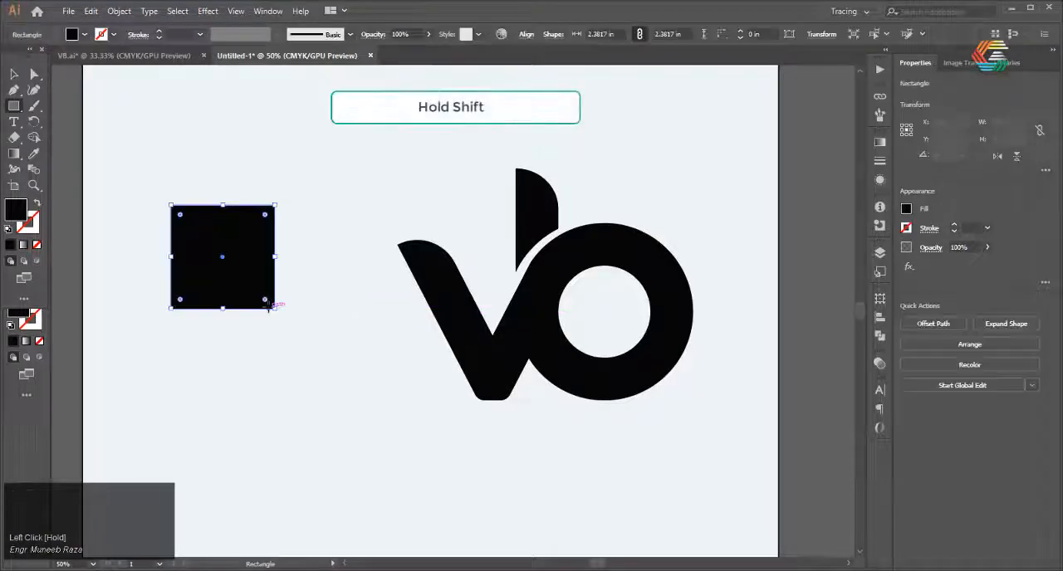
Turn the black square into an upright isosceles triangle by deleting its upper-left anchor point and moving the upper-right one to mid-width
click(14, 89)
alt+scroll(171, 208, up, 5)
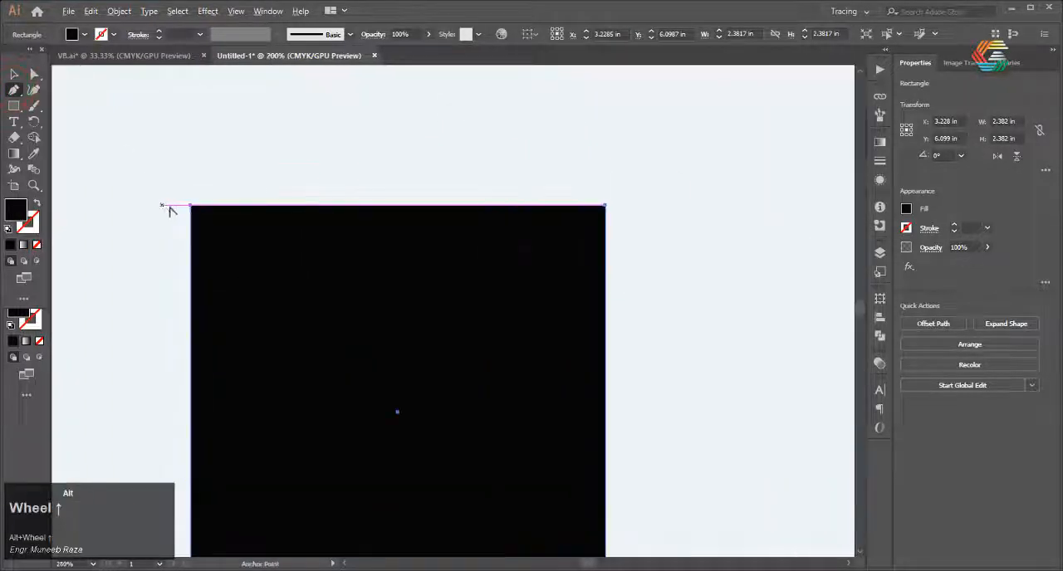
click(172, 206)
alt+scroll(190, 209, down, 5)
alt+scroll(95, 100, up, 5)
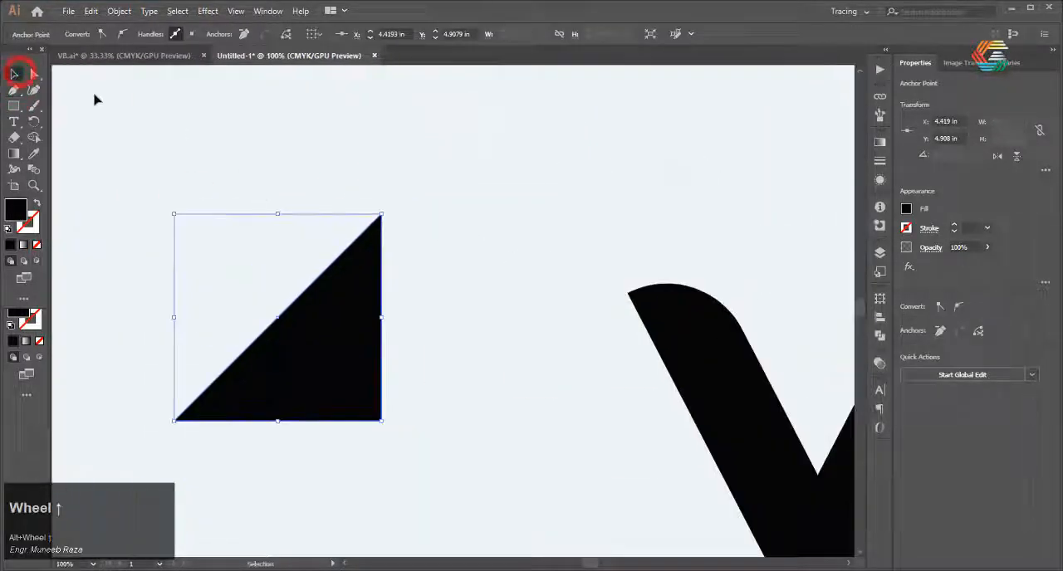
click(35, 75)
drag(382, 216, 278, 213)
alt+scroll(302, 218, down, 5)
Rotate the triangle 90° clockwise so it points right, and fill it with bright red
click(12, 73)
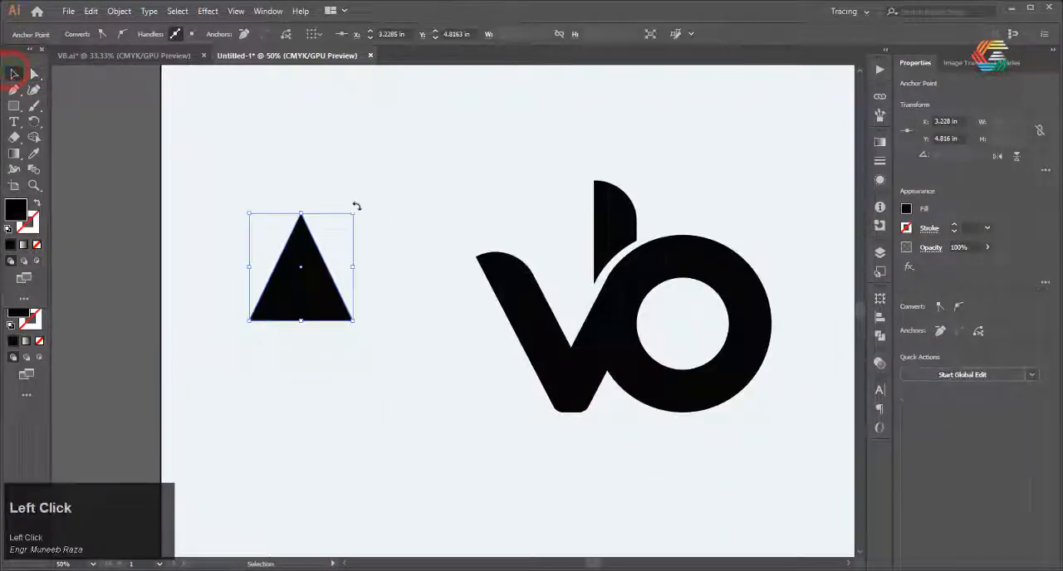
drag(356, 206, 351, 316)
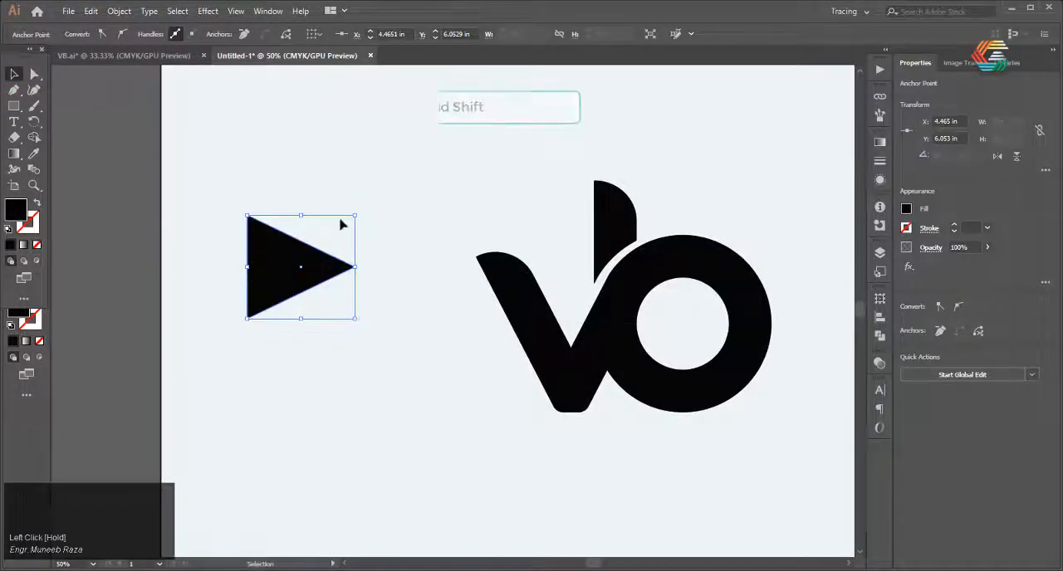
click(397, 190)
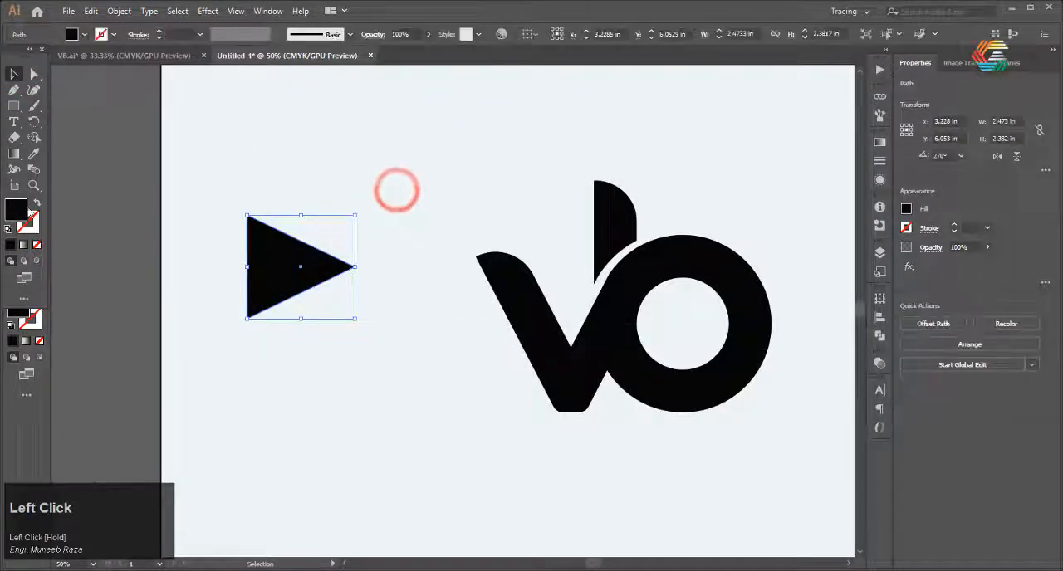
double_click(16, 210)
click(757, 159)
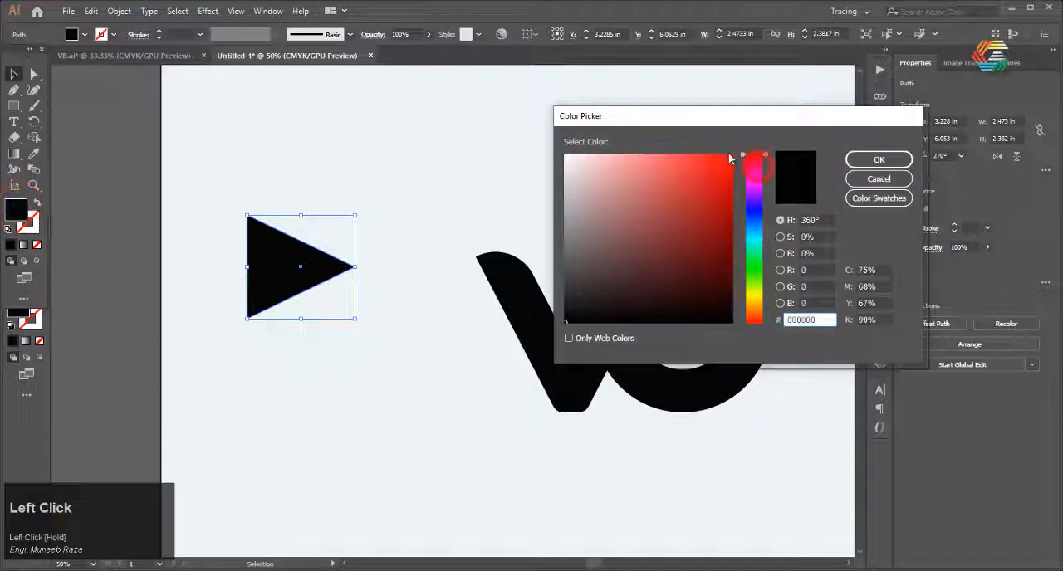
click(730, 159)
click(889, 160)
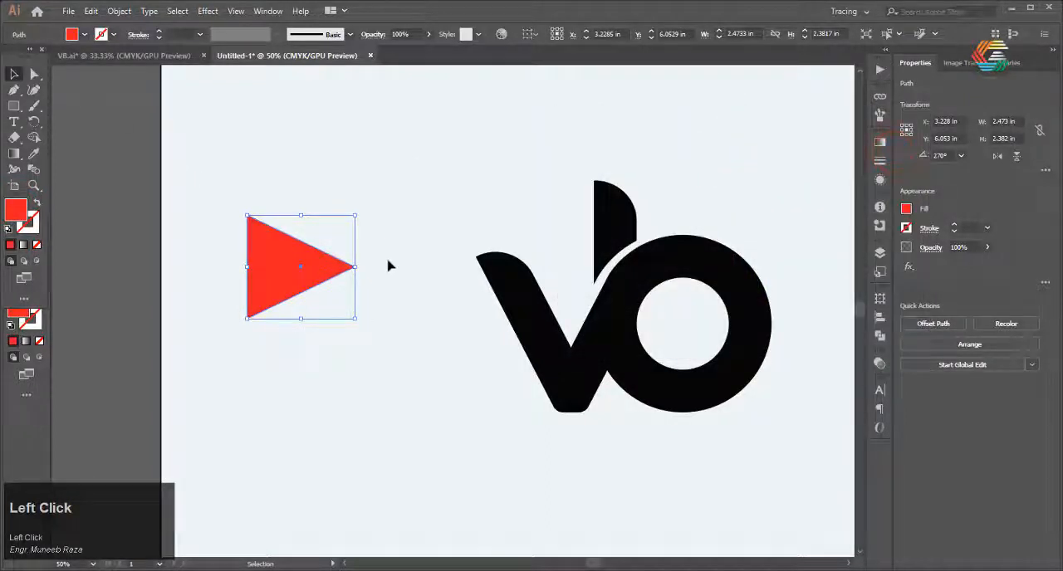
Move the red triangle into the ring's hole, scale it down to fit inside and deselect it
drag(524, 280, 688, 324)
scroll(487, 301, up, 1)
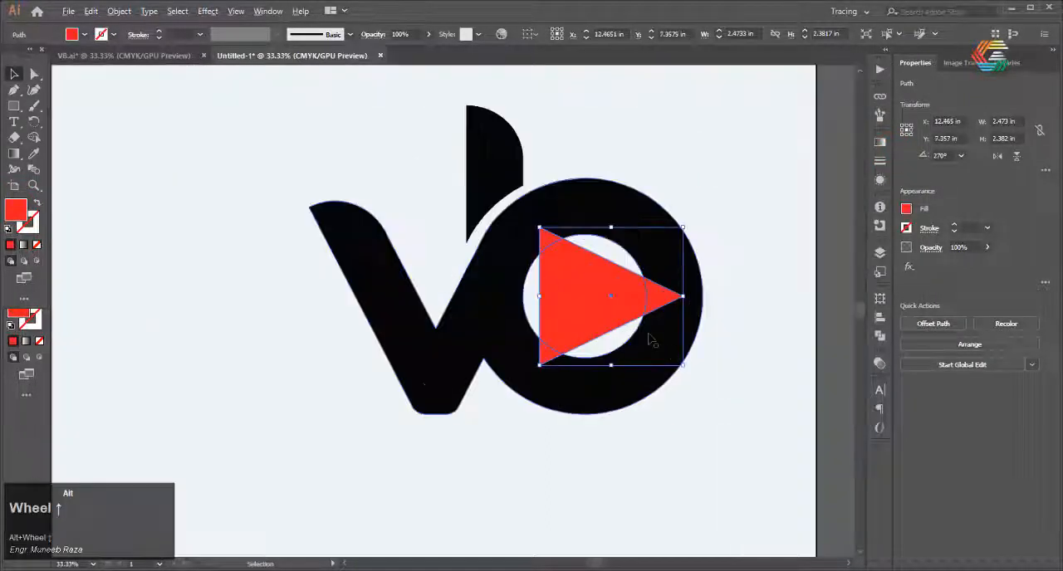
drag(683, 363, 646, 330)
mouse_move(571, 289)
mouse_down()
mouse_move(572, 307)
mouse_move(580, 298)
mouse_up()
shift+drag(655, 347, 640, 334)
drag(560, 273, 563, 283)
click(735, 398)
Add the text "Video Bank" at 72 pt below the logo, switching the keyboard language to English (United States)
scroll(736, 399, down, 2)
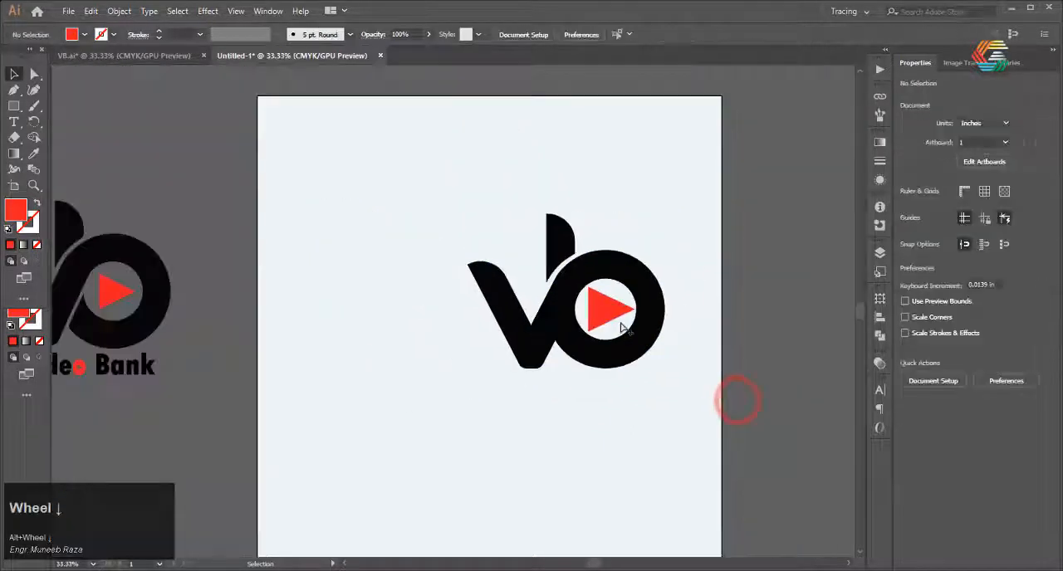
click(13, 122)
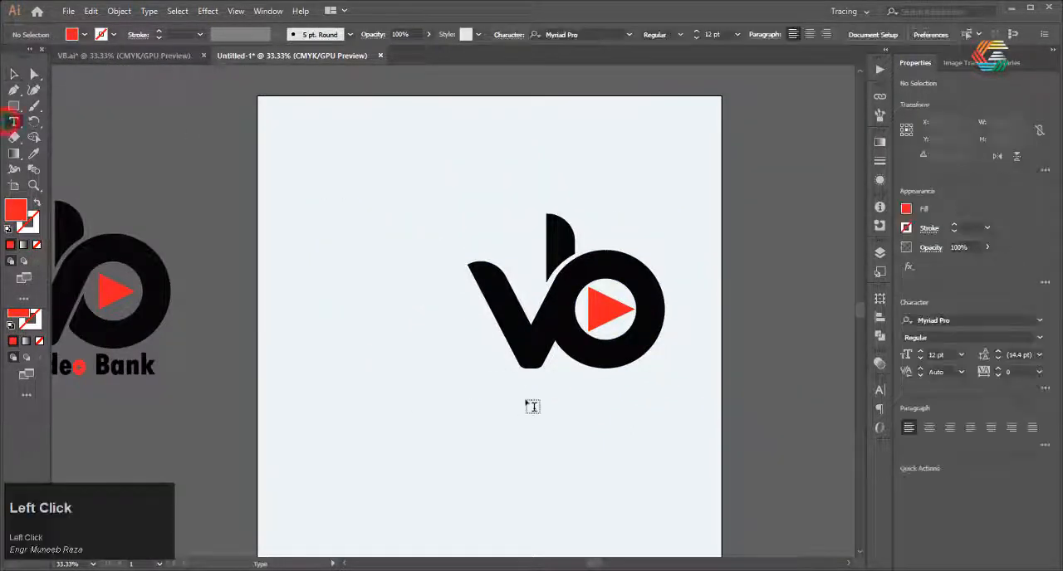
click(530, 402)
text(ID)
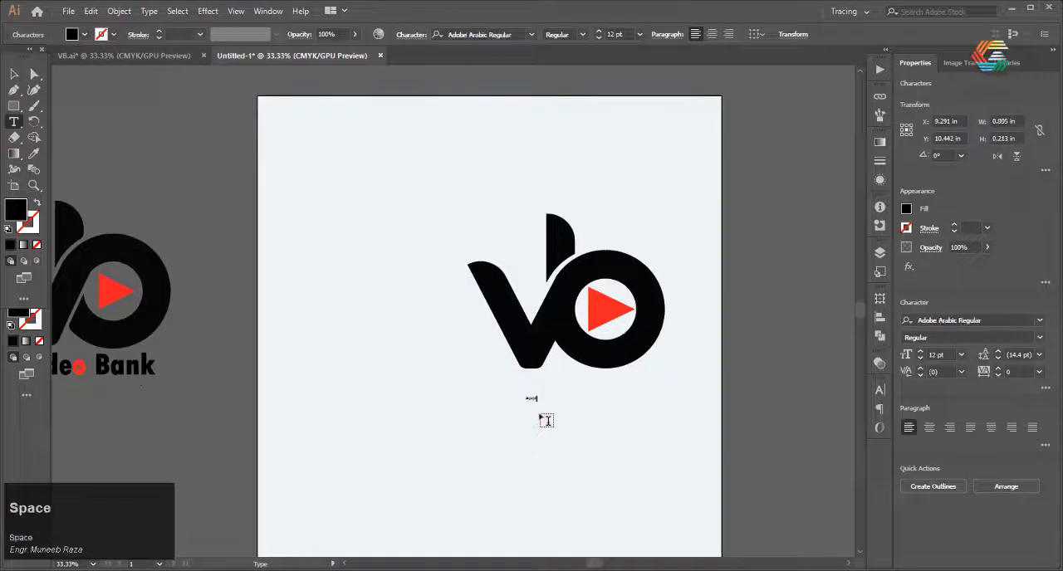
click(639, 34)
click(672, 272)
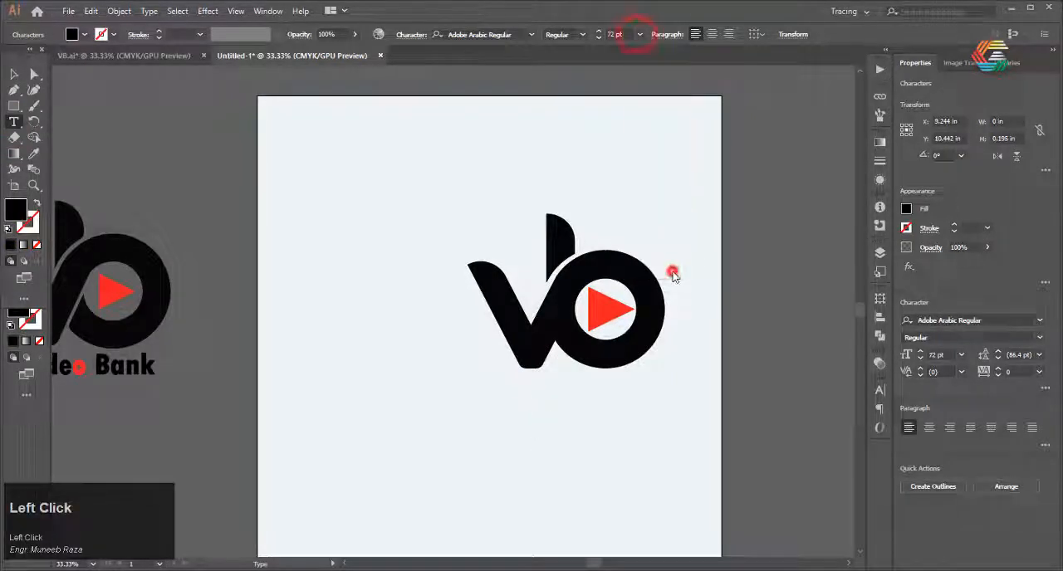
text(V)
key(BackSpace)
click(978, 570)
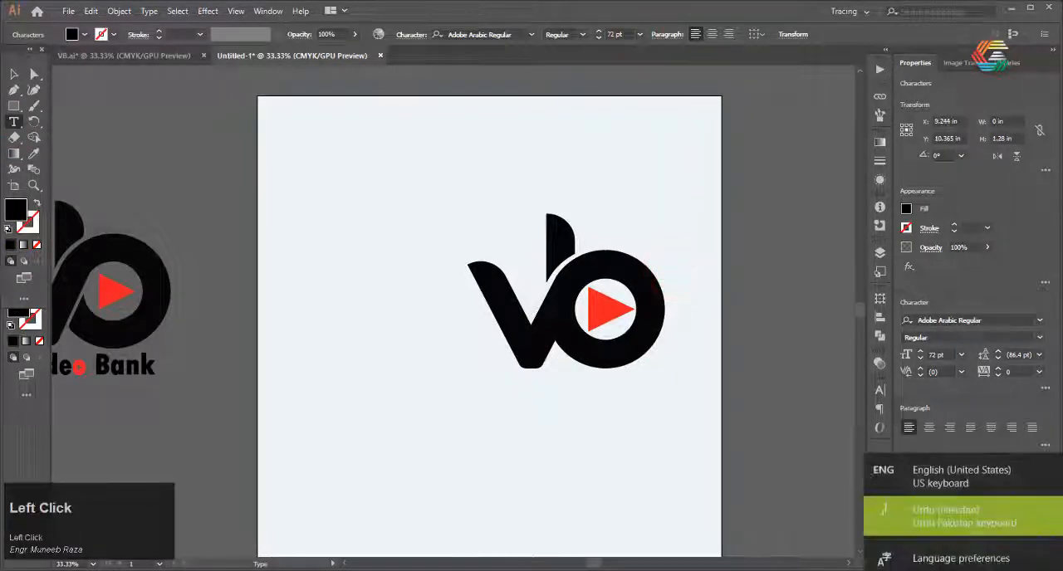
click(971, 475)
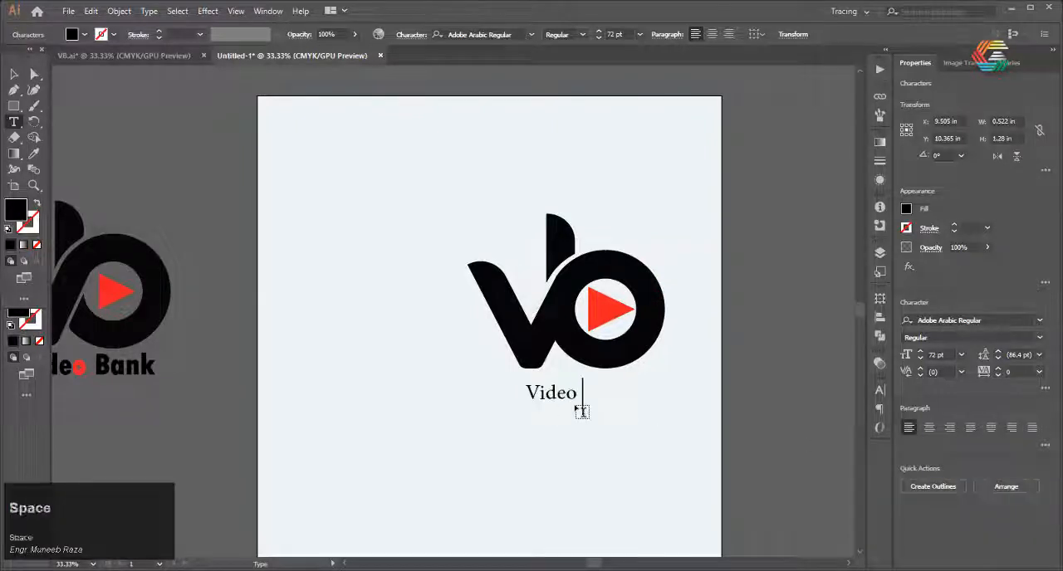
Enlarge the "Video Bank" text, position it just beneath the logo and deselect it
click(14, 74)
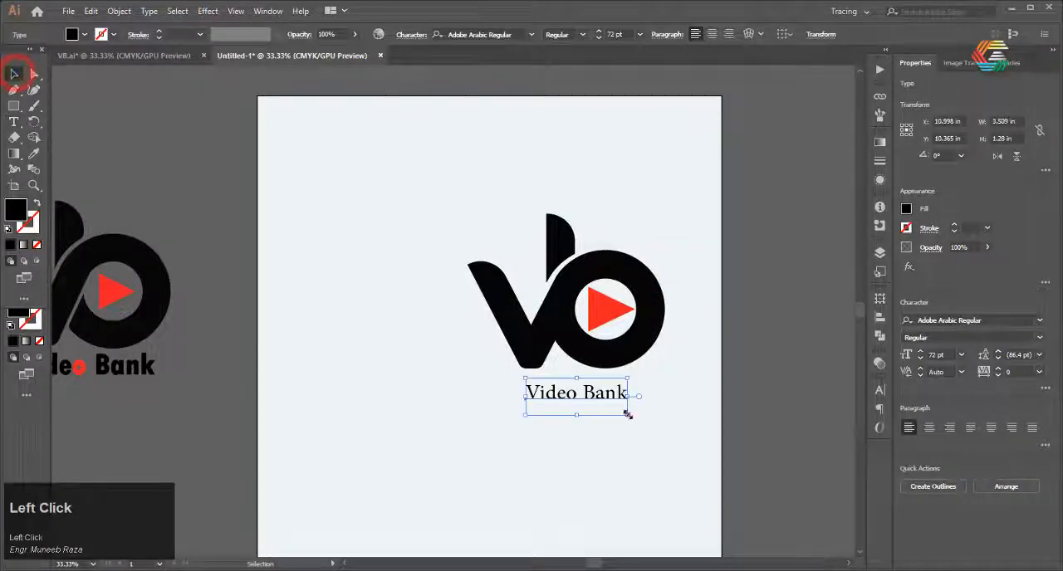
mouse_move(628, 415)
mouse_down()
mouse_move(676, 433)
mouse_move(622, 402)
mouse_up()
drag(621, 402, 613, 400)
click(641, 453)
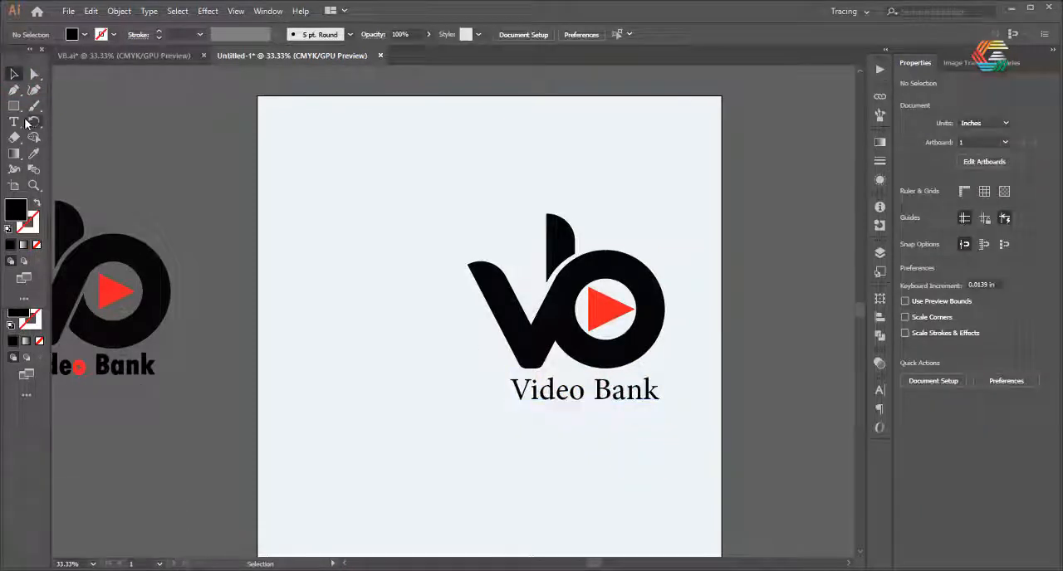
Add a second text line reading "Graphics Gallery" below "Video Bank"
click(21, 123)
click(539, 425)
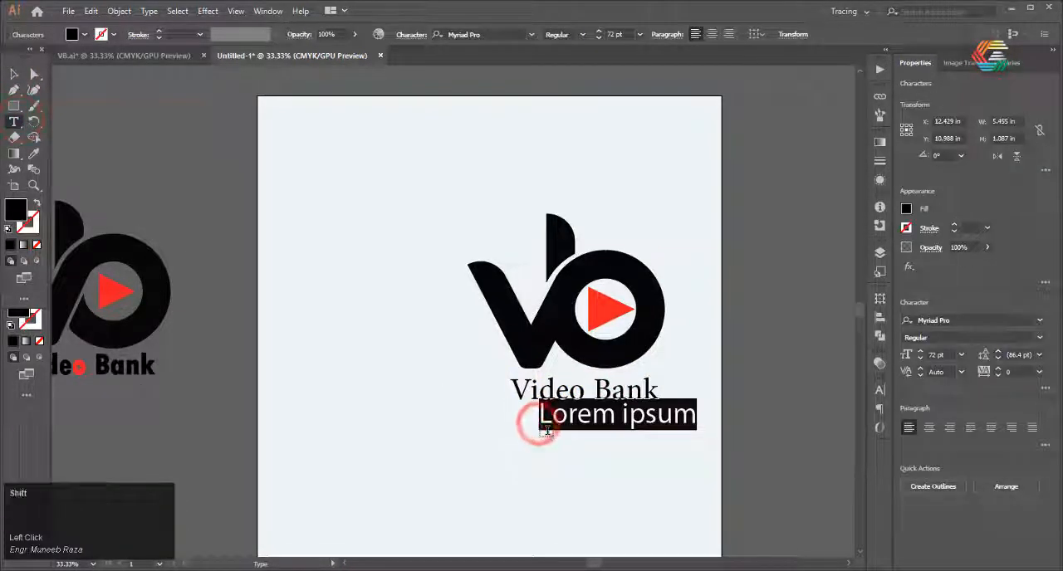
text(Ga)
key(BackSpace)
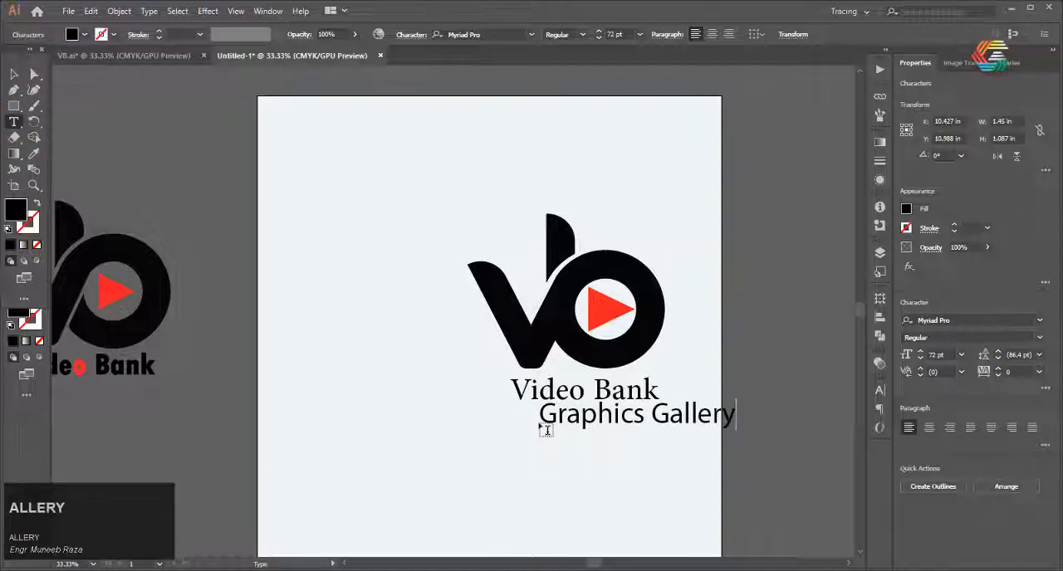
Set the font of the "Graphics Gallery" line to Minion Variable Concept
click(11, 73)
triple_click(677, 413)
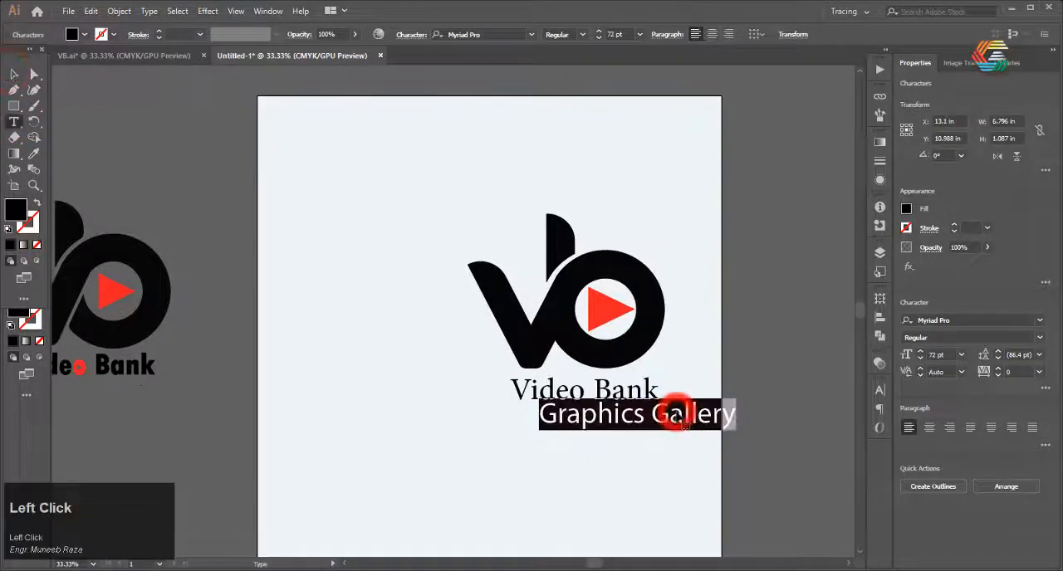
click(531, 35)
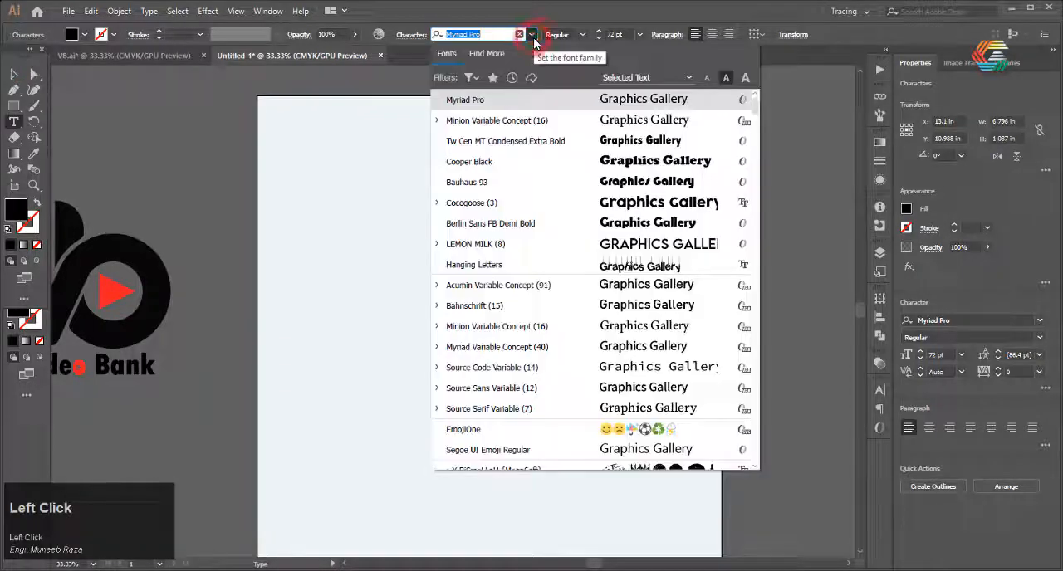
click(537, 122)
Scale the "Graphics Gallery" line down to about 37.29 pt and place it beneath "Video Bank"
click(12, 73)
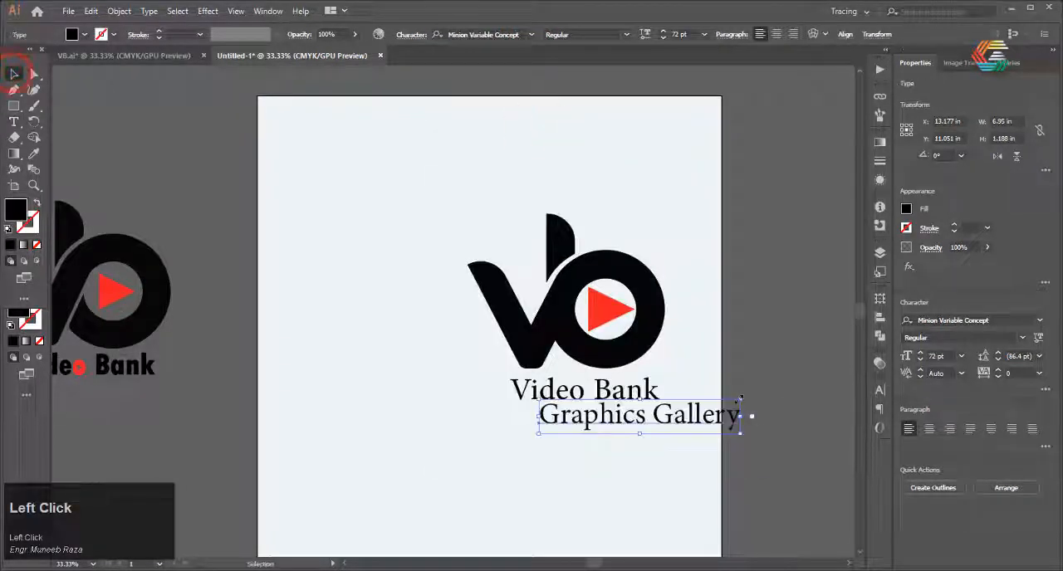
drag(576, 410, 573, 410)
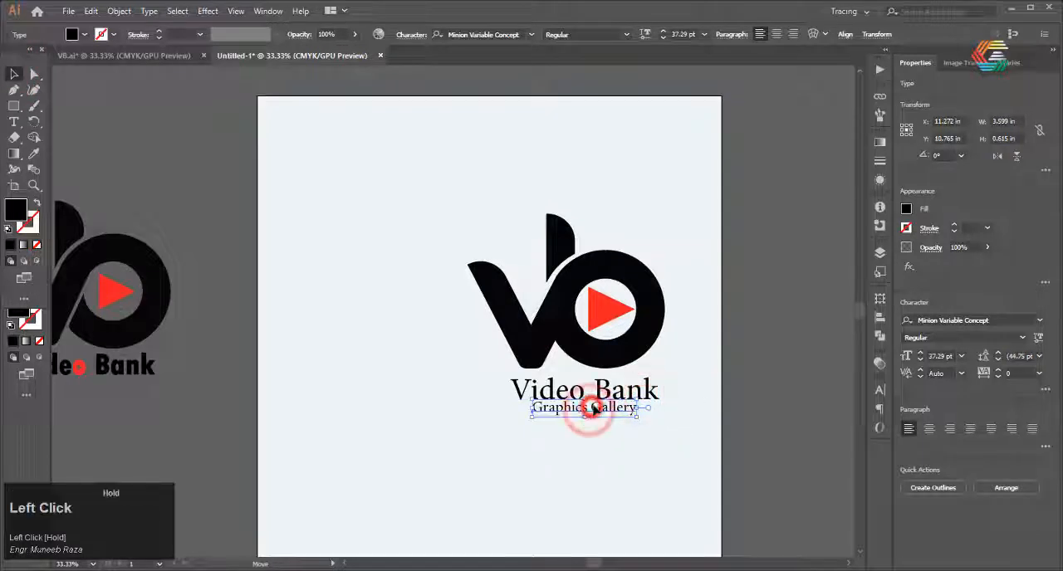
click(610, 451)
scroll(581, 410, up, 1)
scroll(578, 409, down, 1)
Set the tracking of the "Graphics Gallery" line to 31 and deselect it
click(575, 409)
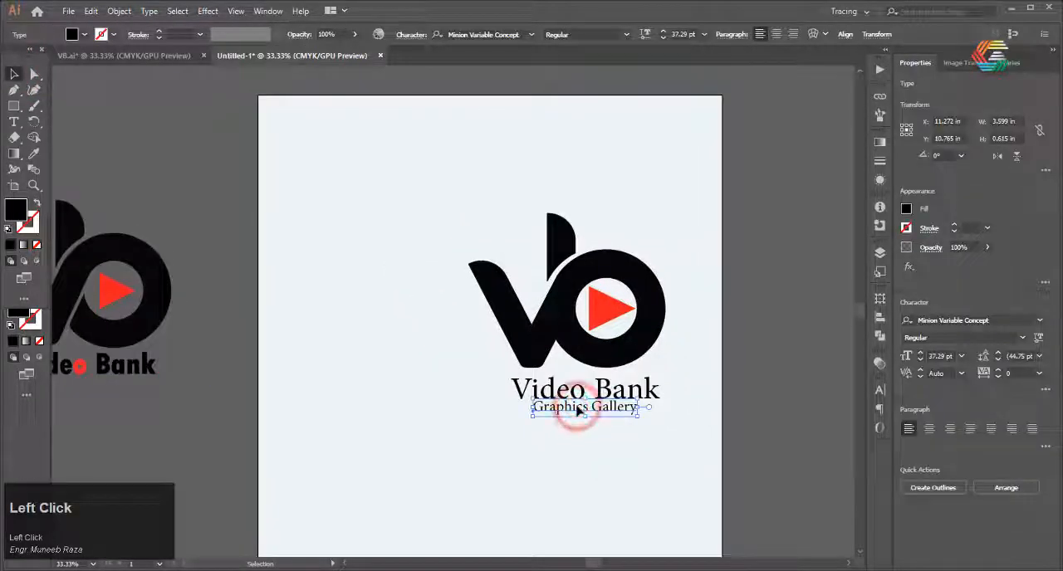
key(ctrl+t)
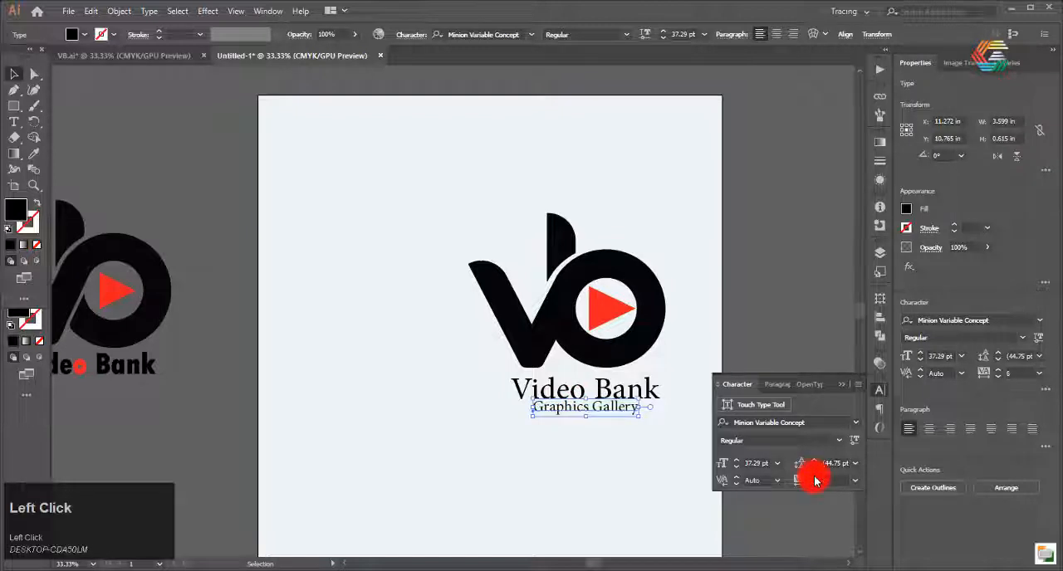
click(813, 476)
click(14, 73)
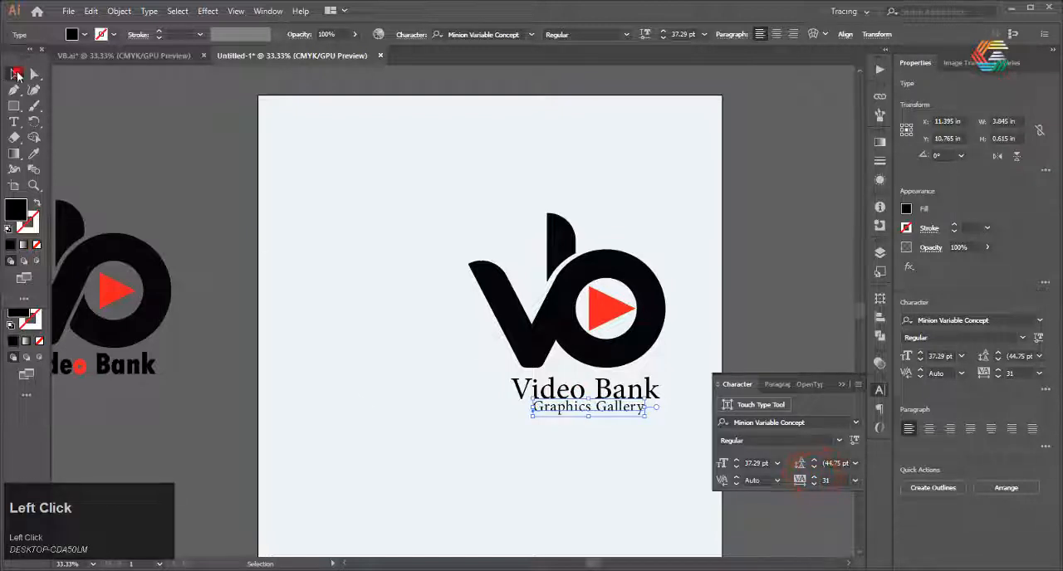
click(359, 400)
Select the whole logo with both text lines and move it to the middle of the artboard
scroll(573, 411, down, 1)
scroll(499, 376, up, 1)
drag(676, 230, 496, 410)
scroll(496, 399, down, 2)
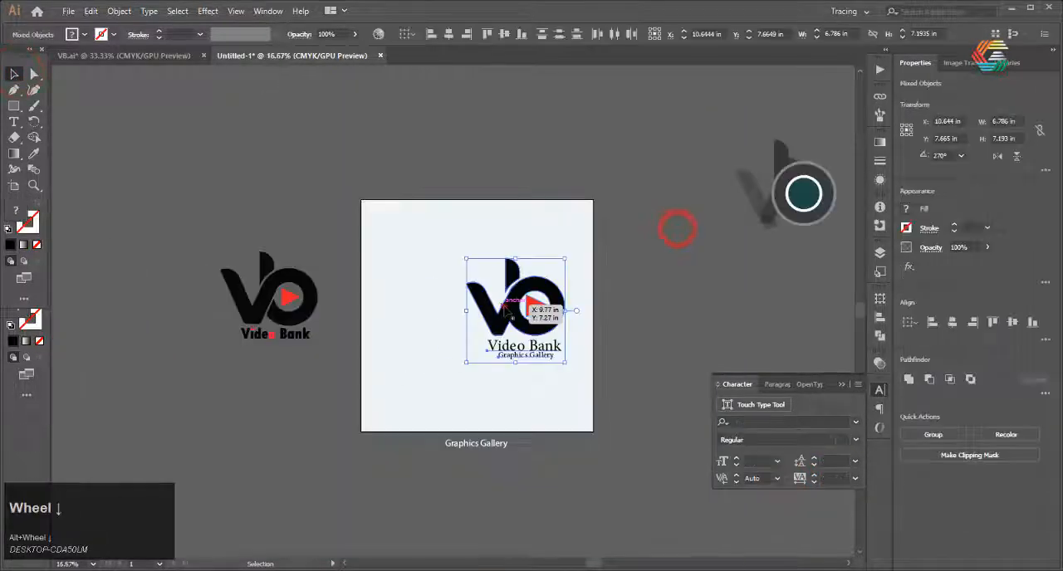
drag(506, 306, 456, 307)
scroll(470, 353, up, 1)
click(698, 318)
scroll(386, 292, up, 1)
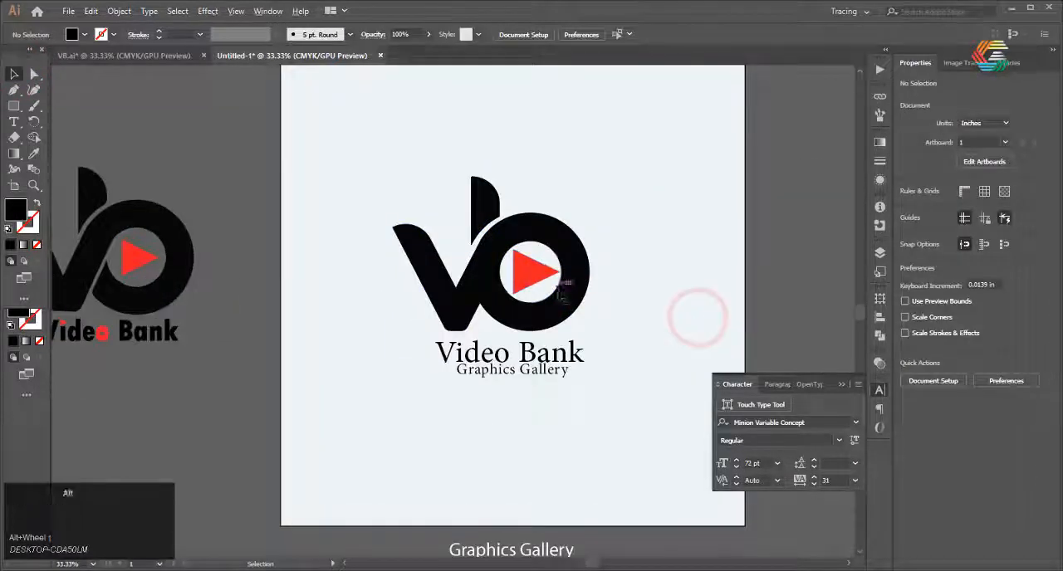
Group the logo together with its two text lines
scroll(562, 287, down, 1)
drag(592, 228, 398, 374)
right_click(488, 267)
click(544, 347)
click(621, 326)
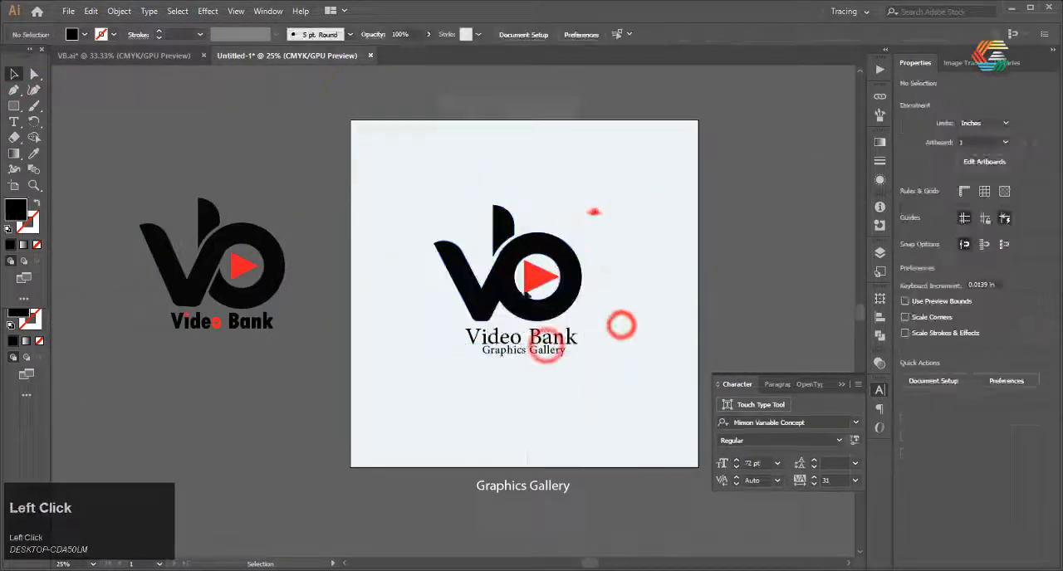
drag(594, 212, 442, 357)
Export the artwork to the Desktop as a PNG file named 123 with Use Artboards turned on
click(202, 198)
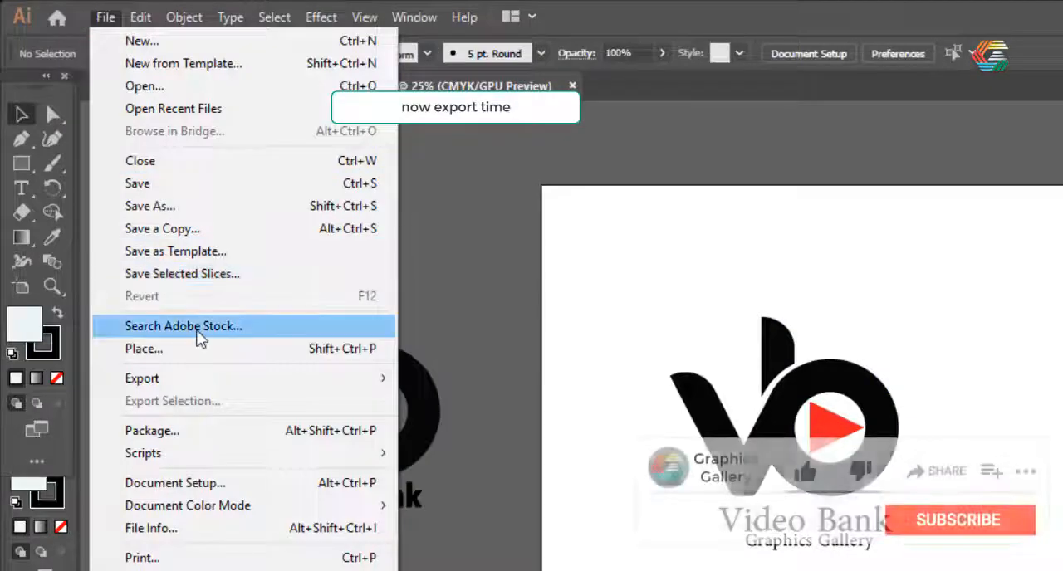
mouse_move(222, 378)
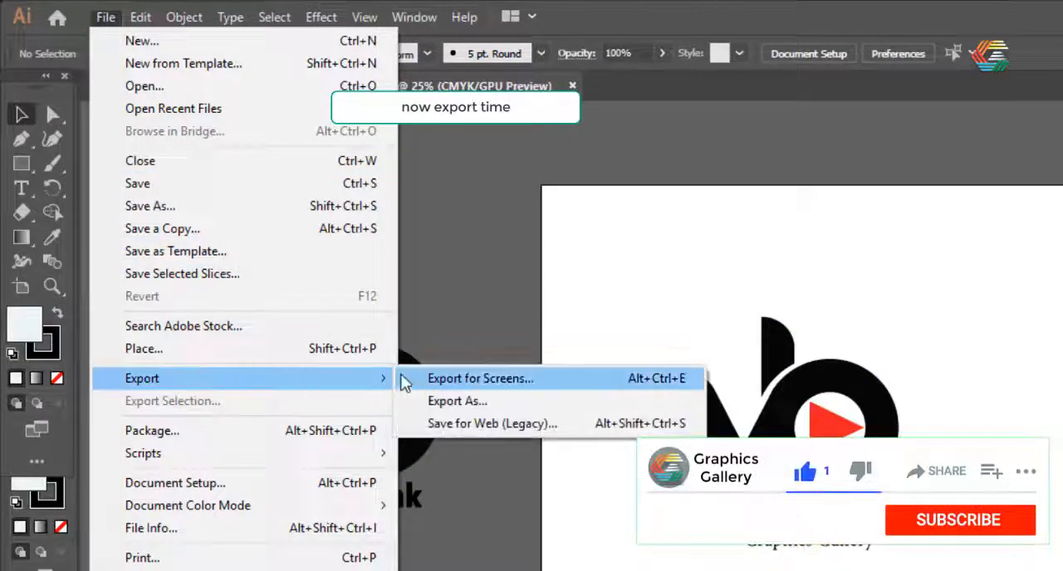
click(428, 400)
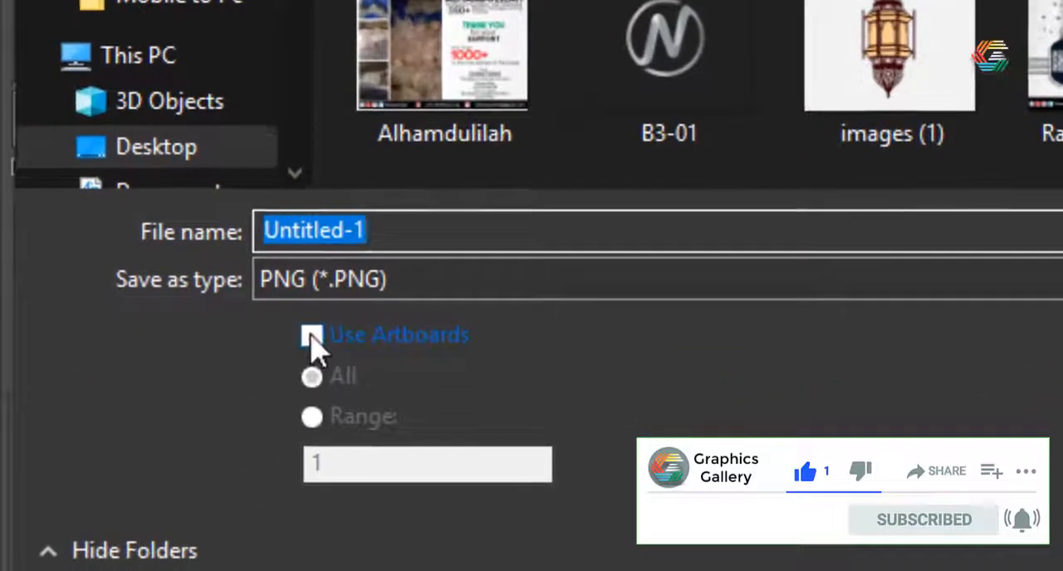
click(170, 445)
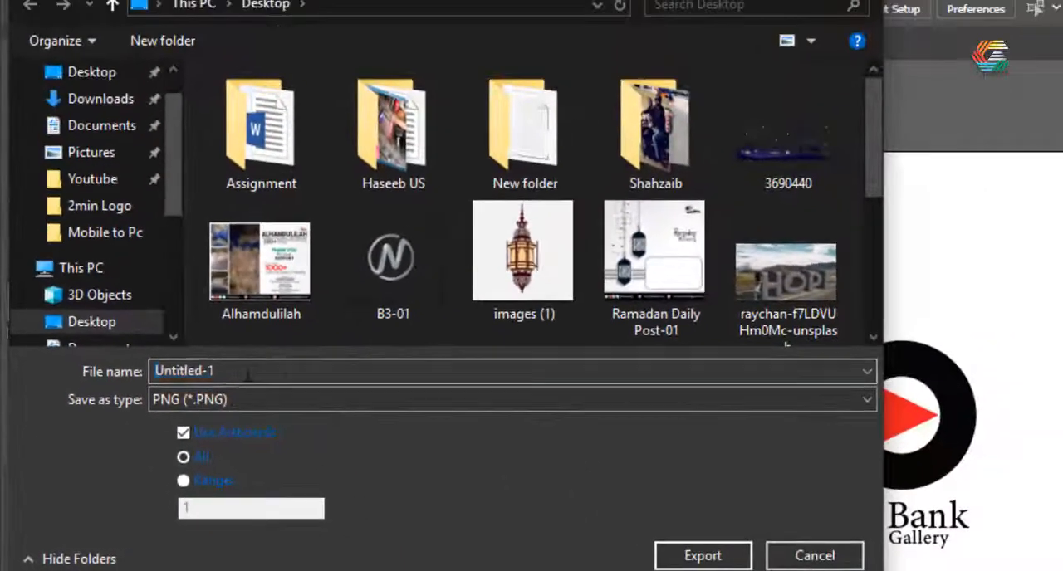
click(421, 235)
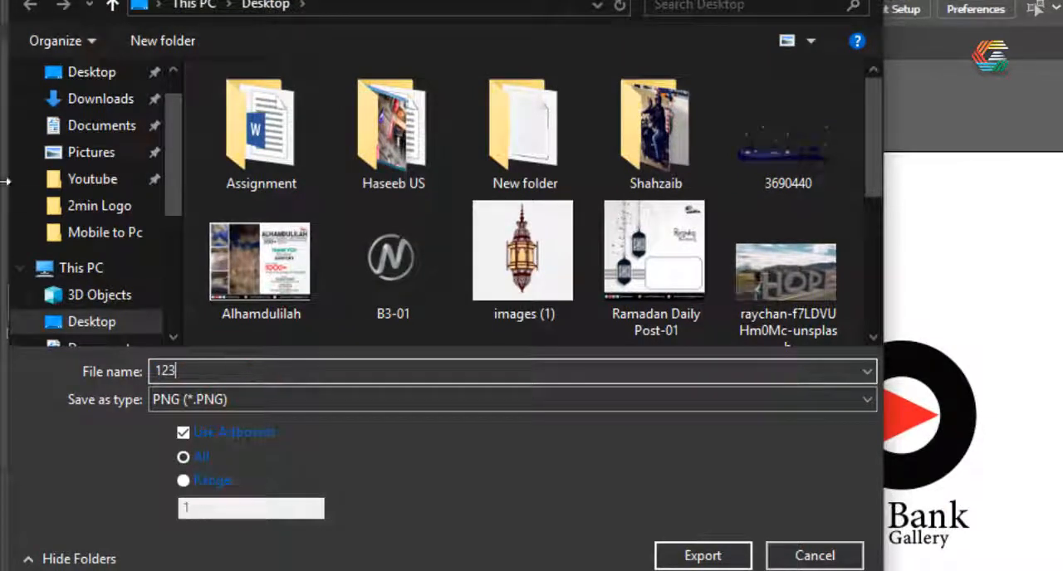
click(66, 81)
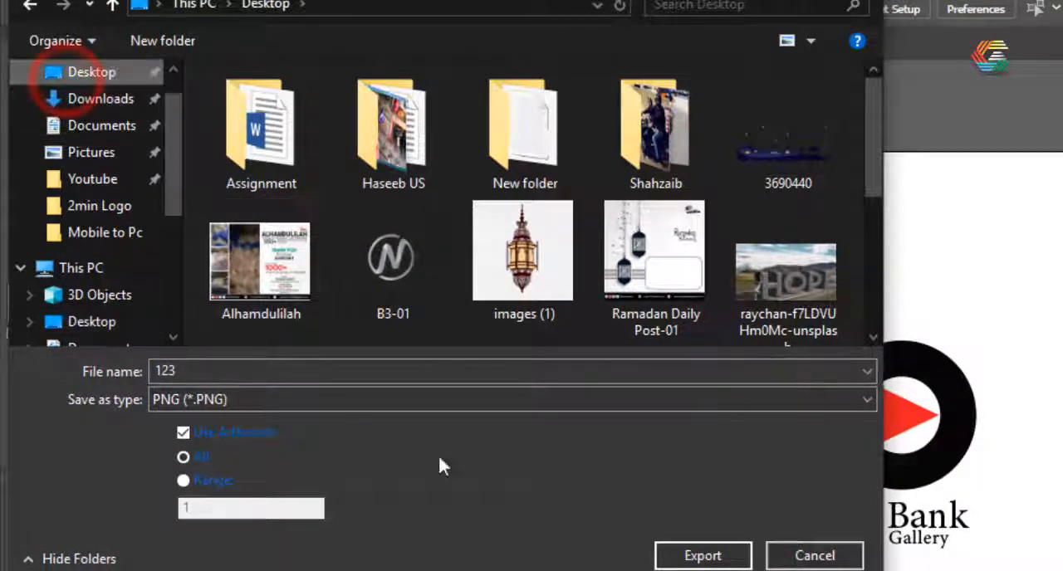
click(664, 554)
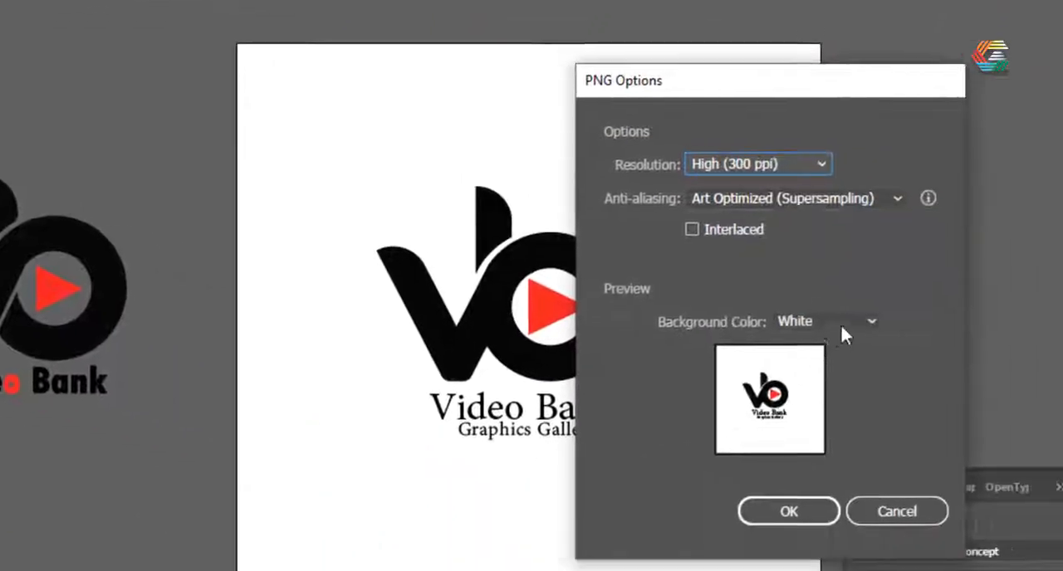
Set the PNG background color to Transparent and enter a custom resolution of 1000 ppi
click(1062, 425)
click(1062, 451)
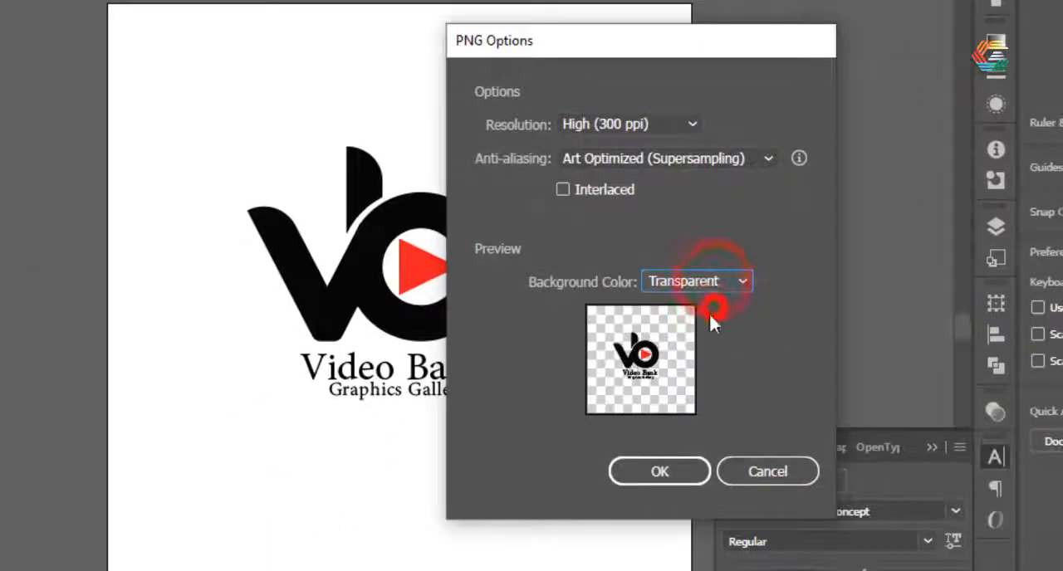
click(689, 126)
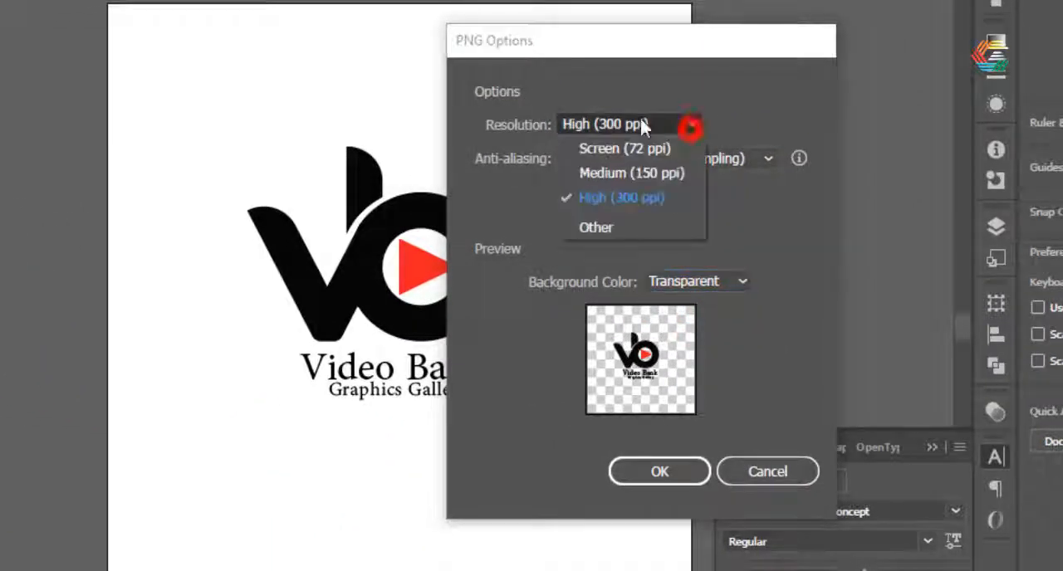
click(672, 124)
click(674, 125)
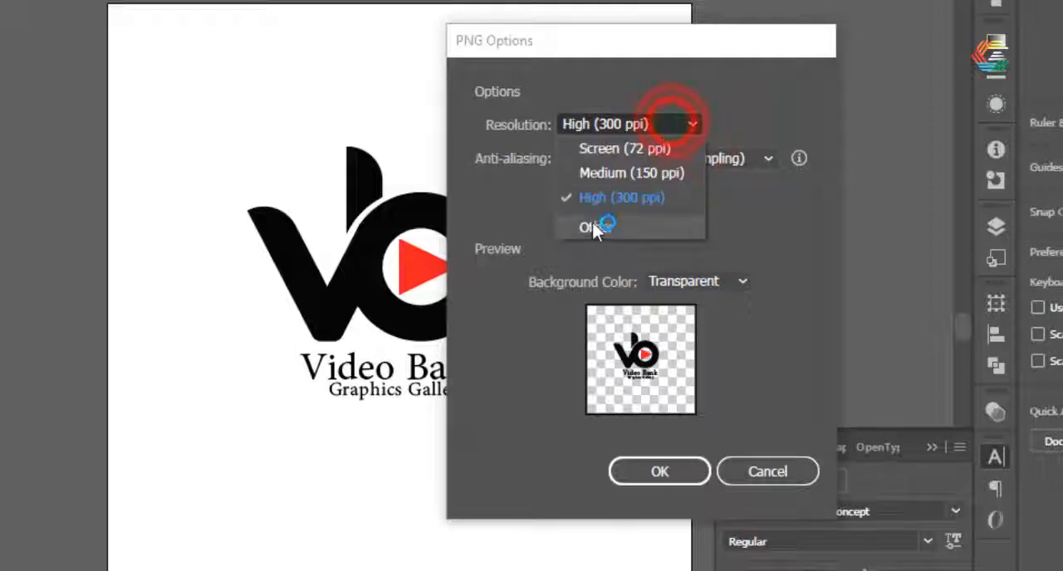
click(593, 226)
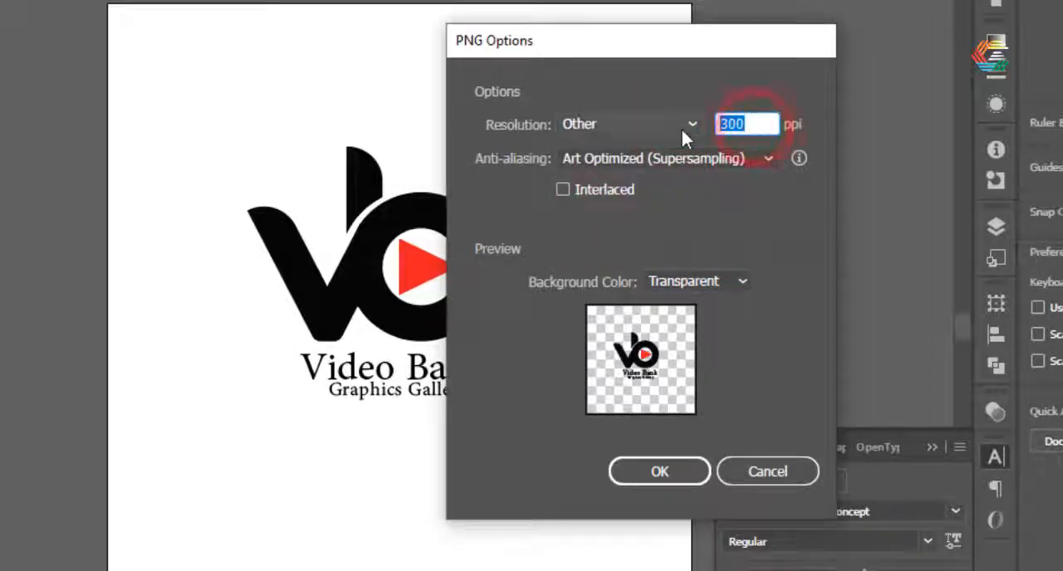
text(1000)
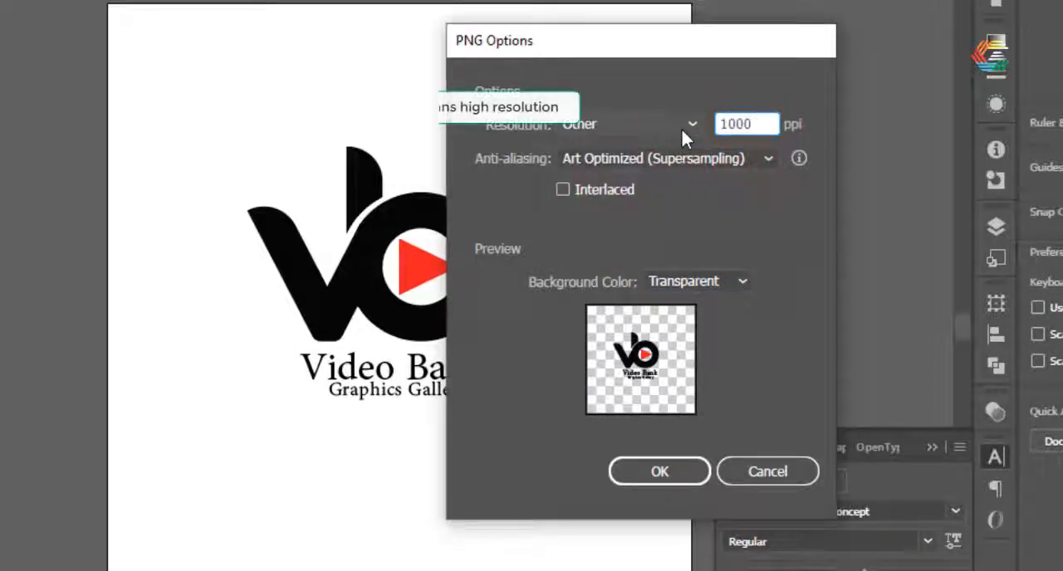
Change the custom PNG resolution to 200 ppi and complete the export
key(BackSpace)
key(BackSpace)
key(BackSpace)
key(BackSpace)
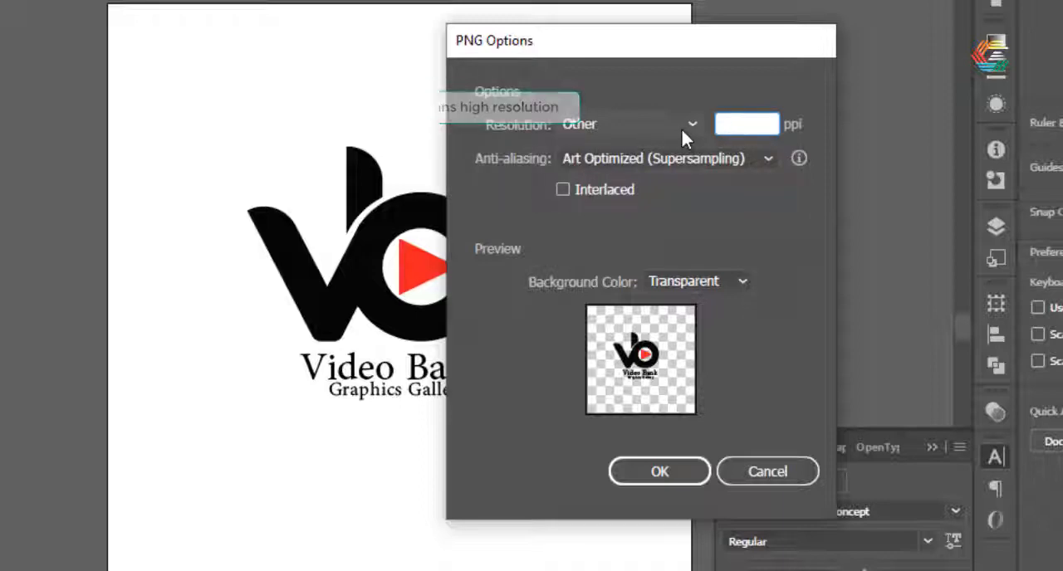
text(200)
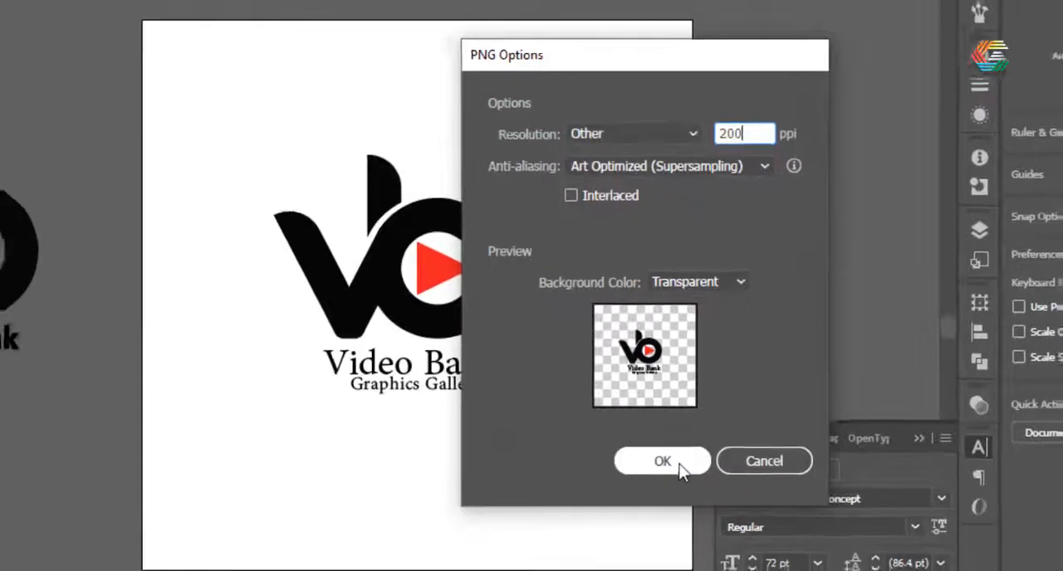
click(661, 470)
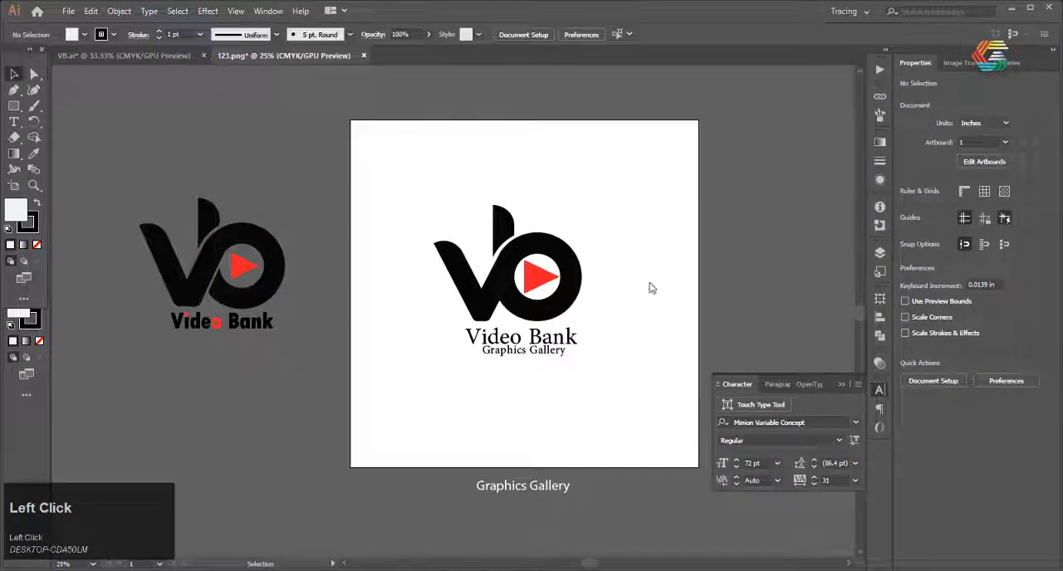
Switch to the Windows desktop and open the exported 123-01.png in Photos
click(1013, 9)
right_click(507, 253)
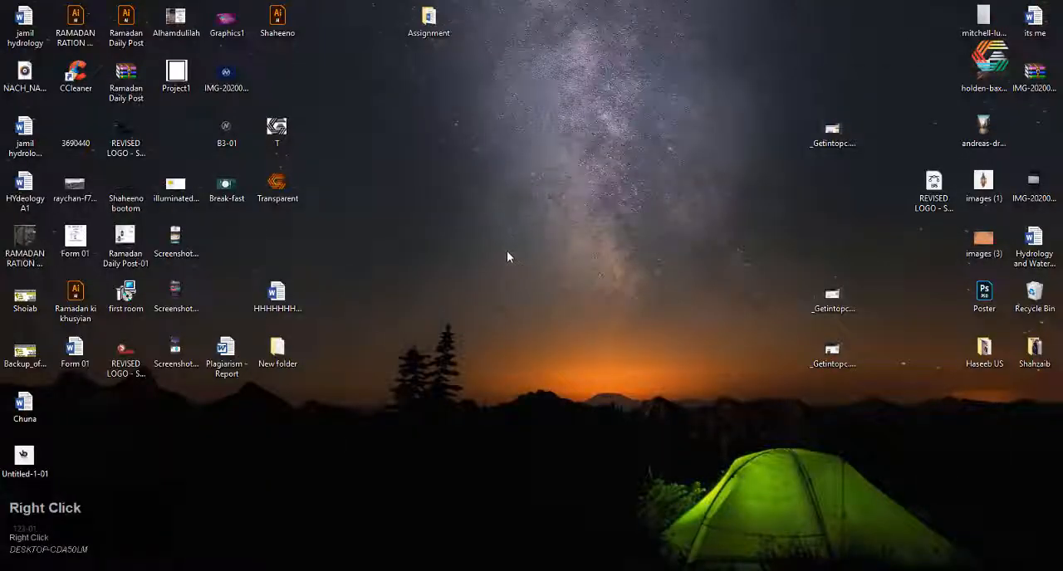
click(543, 295)
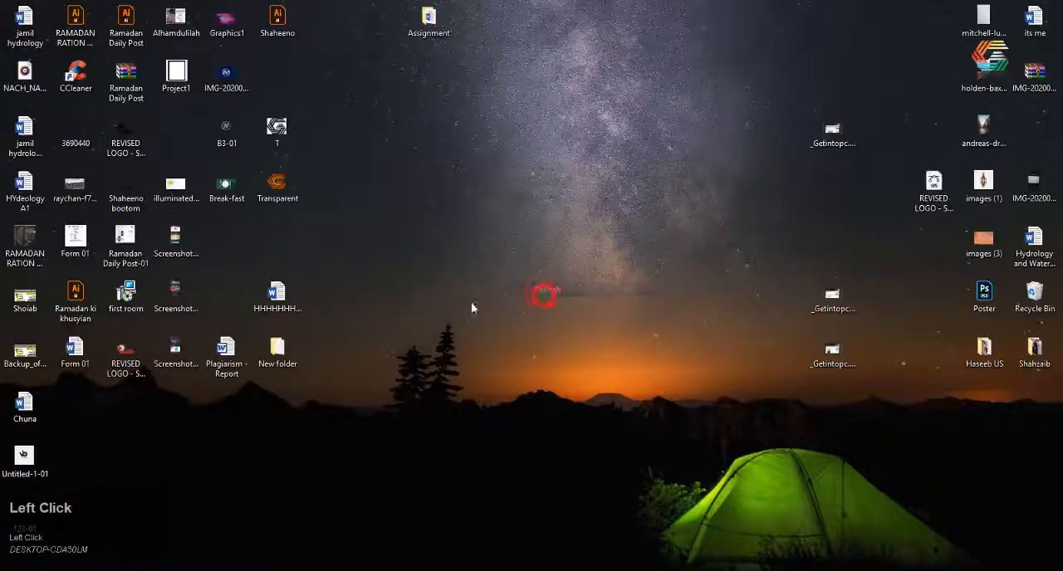
click(337, 352)
double_click(2, 514)
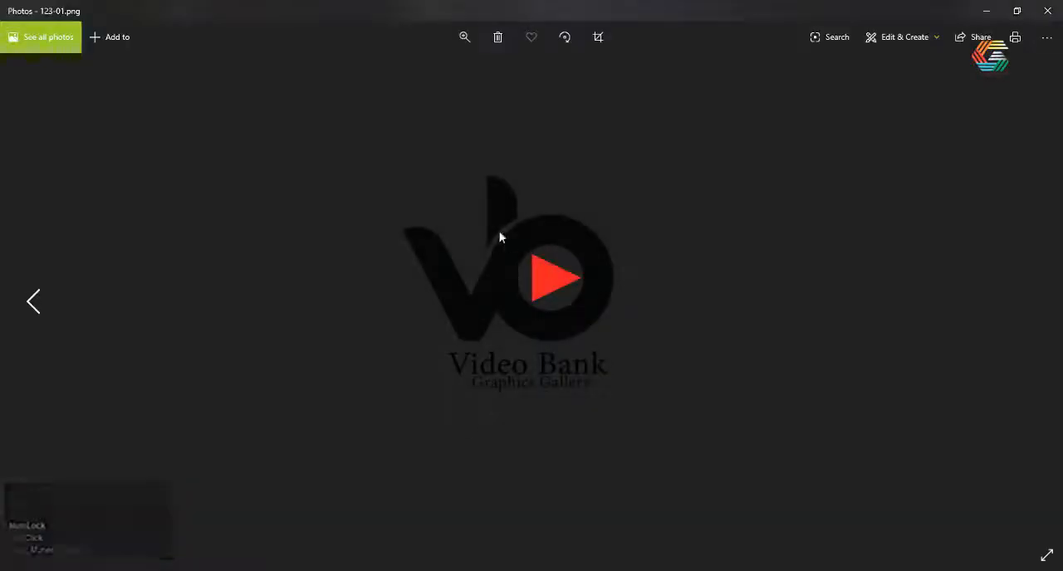
Examine the exported logo image enlarged and at full view, and close the viewer
double_click(497, 232)
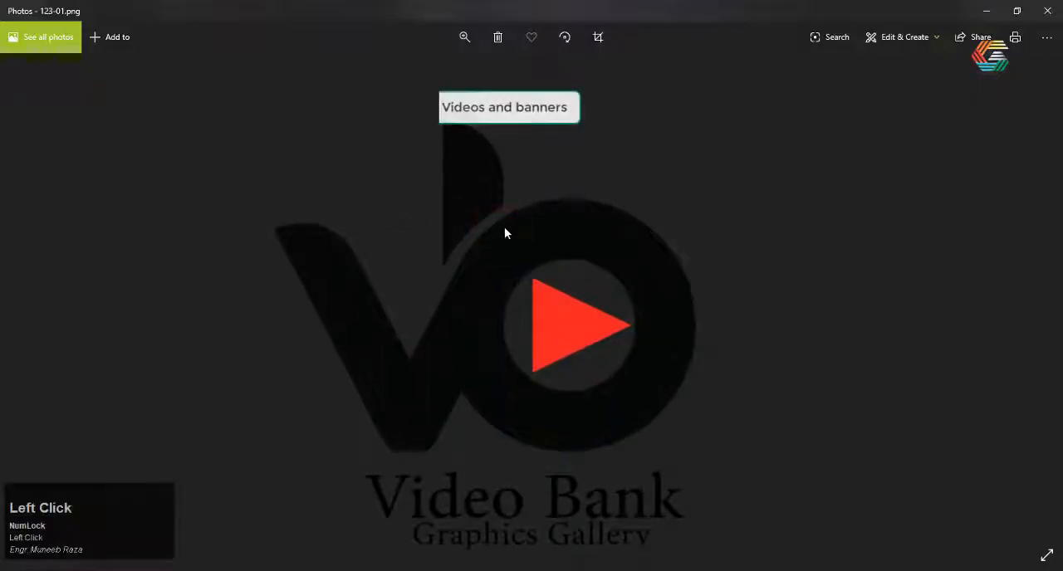
double_click(504, 227)
click(1048, 10)
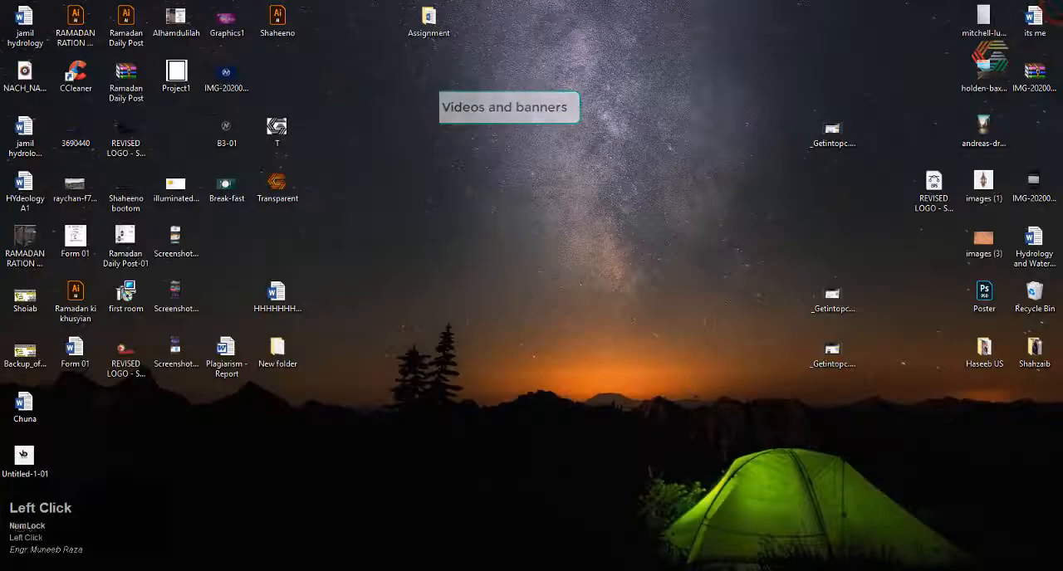